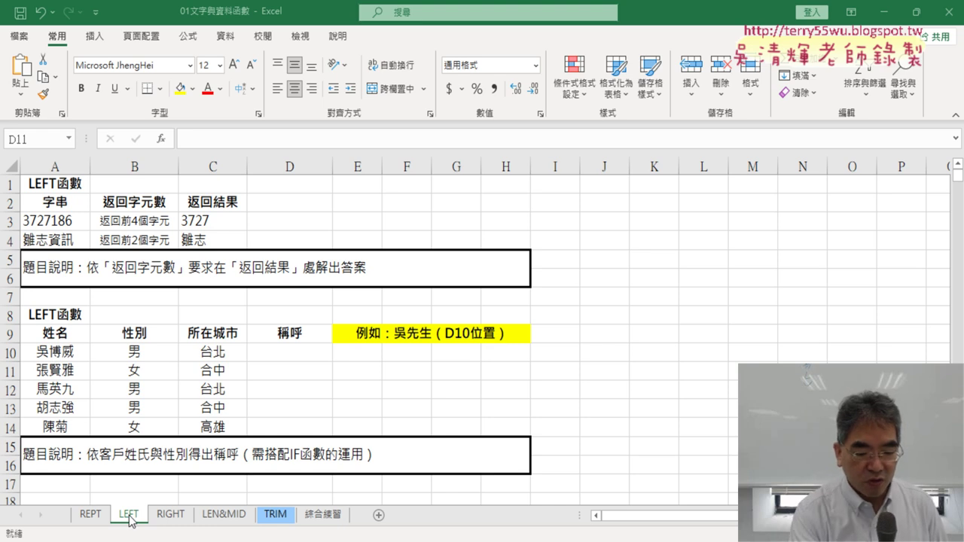
# Step: Select D10 and list the Text category functions to find LEFT
pyautogui.moveTo(130, 519)
pyautogui.mouseDown()
pyautogui.moveTo(110, 522)
pyautogui.moveTo(150, 527)
pyautogui.mouseUp()
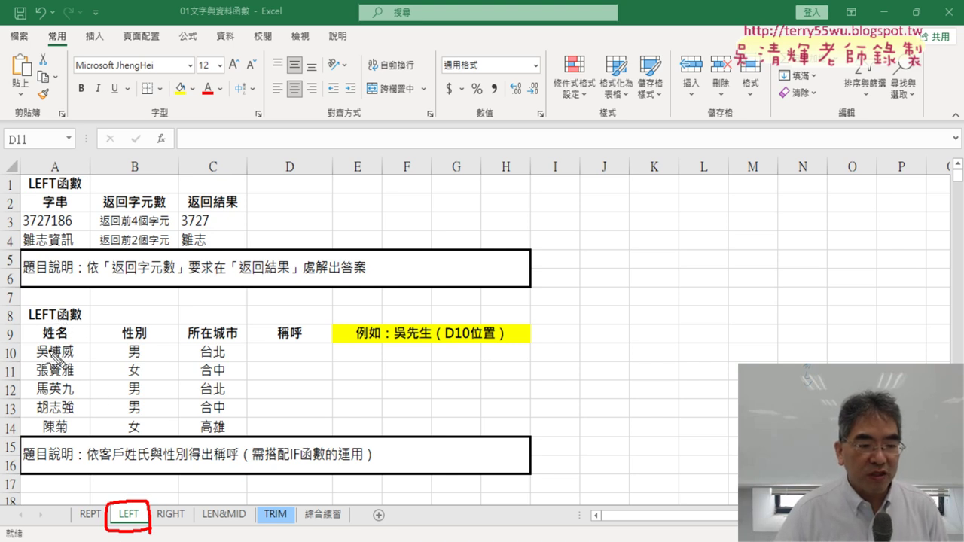
pyautogui.moveTo(48, 345); pyautogui.dragTo(48, 343)
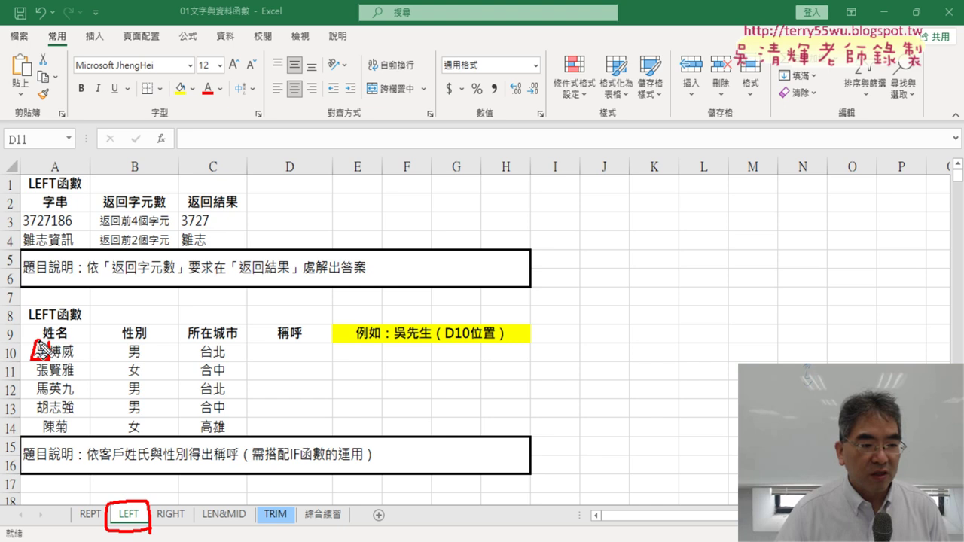
pyautogui.press('Escape')
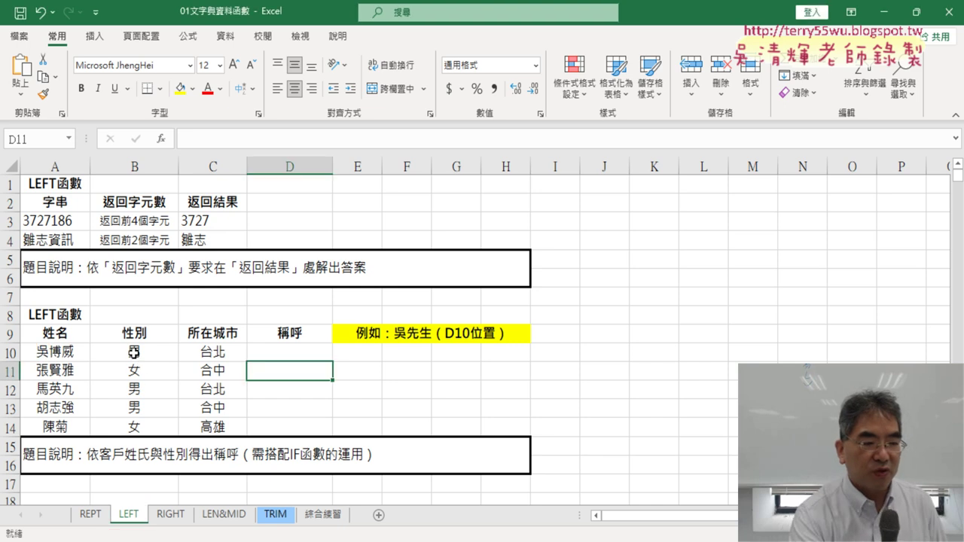
pyautogui.click(282, 358)
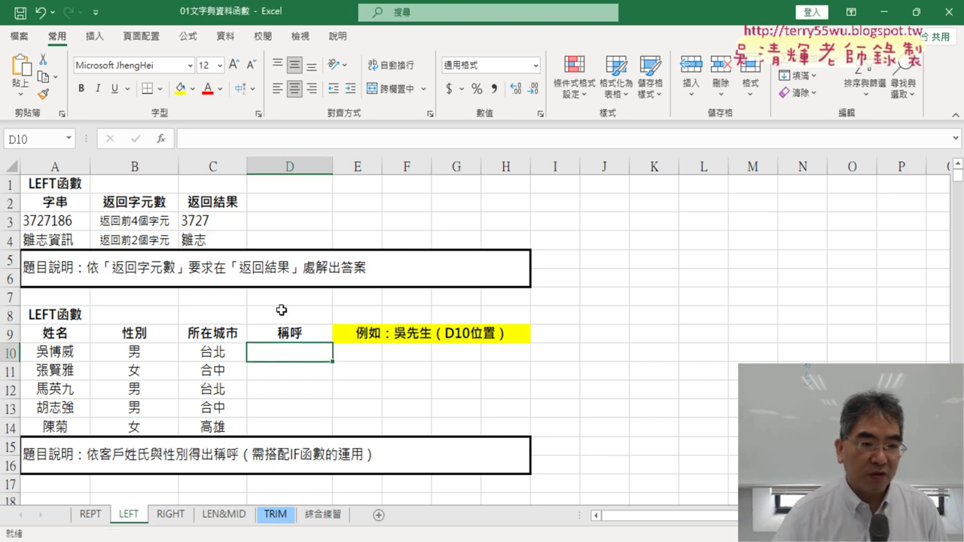
pyautogui.click(163, 140)
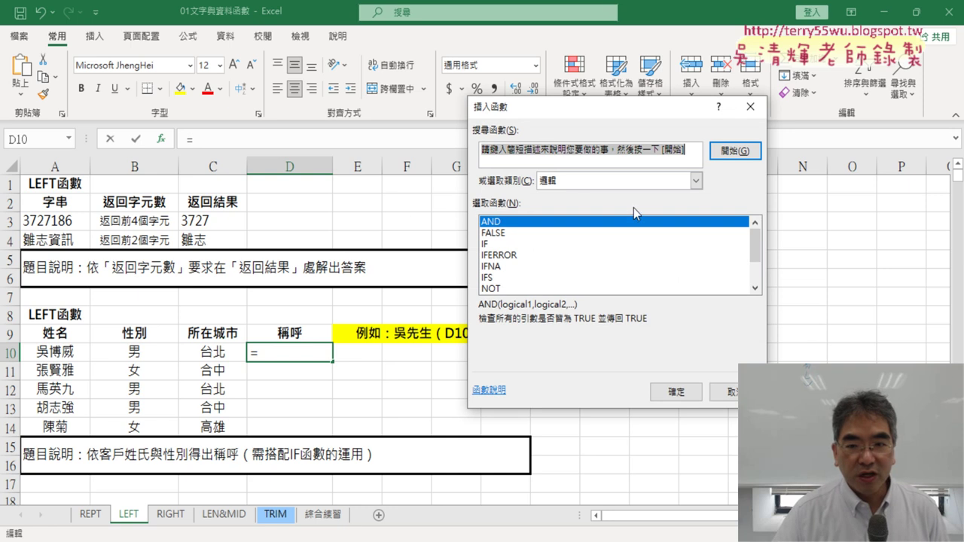
pyautogui.click(640, 180)
pyautogui.click(659, 290)
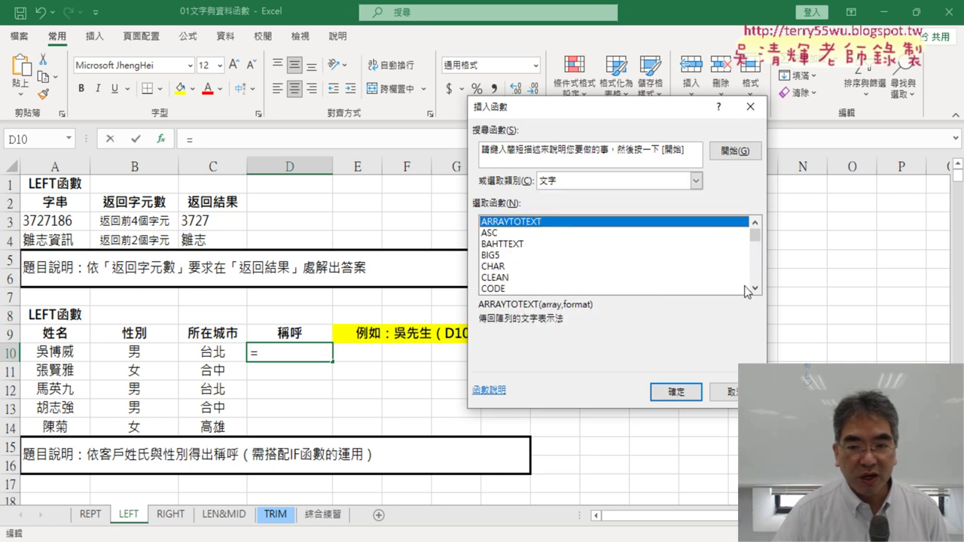
pyautogui.scroll(-1, 723, 285)
pyautogui.scroll(-1, 677, 280)
pyautogui.scroll(-2, 640, 279)
pyautogui.scroll(-1, 608, 277)
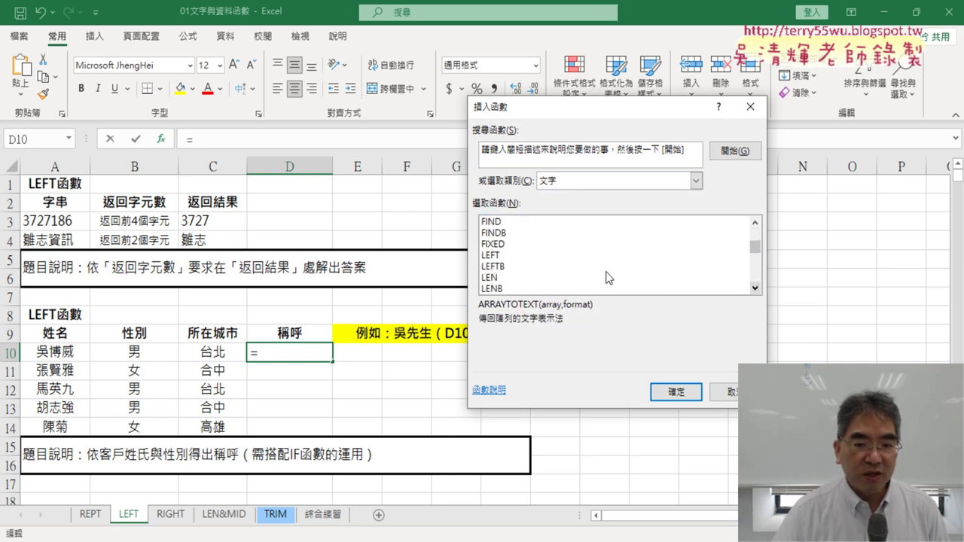
# Step: Enter =LEFT(A10,1) in D10 so it returns the surname from A10
pyautogui.doubleClick(492, 256)
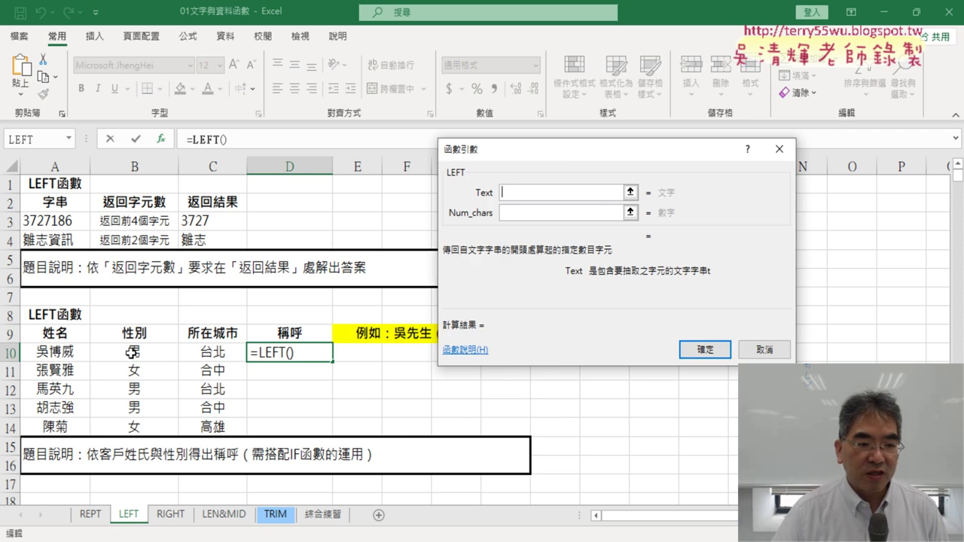
pyautogui.click(54, 352)
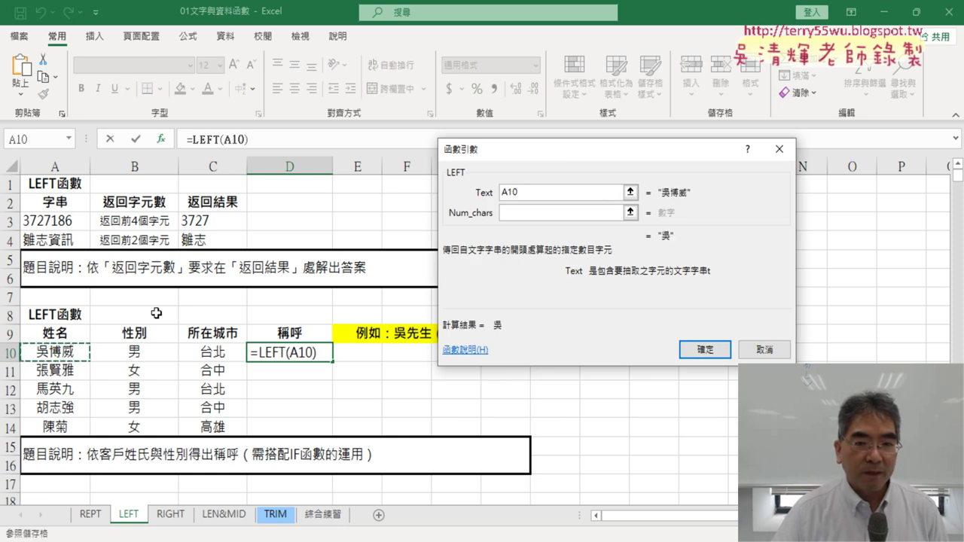
pyautogui.click(548, 213)
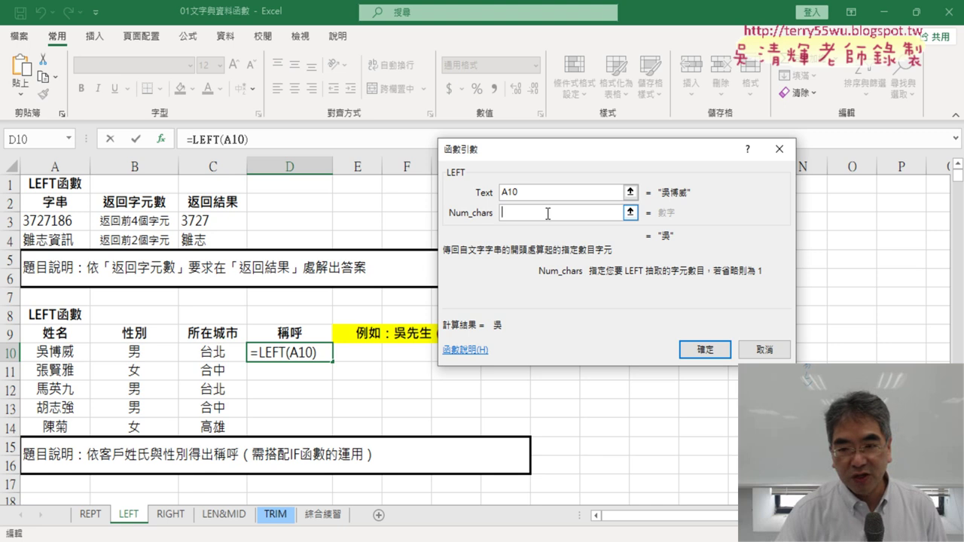
pyautogui.write('1')
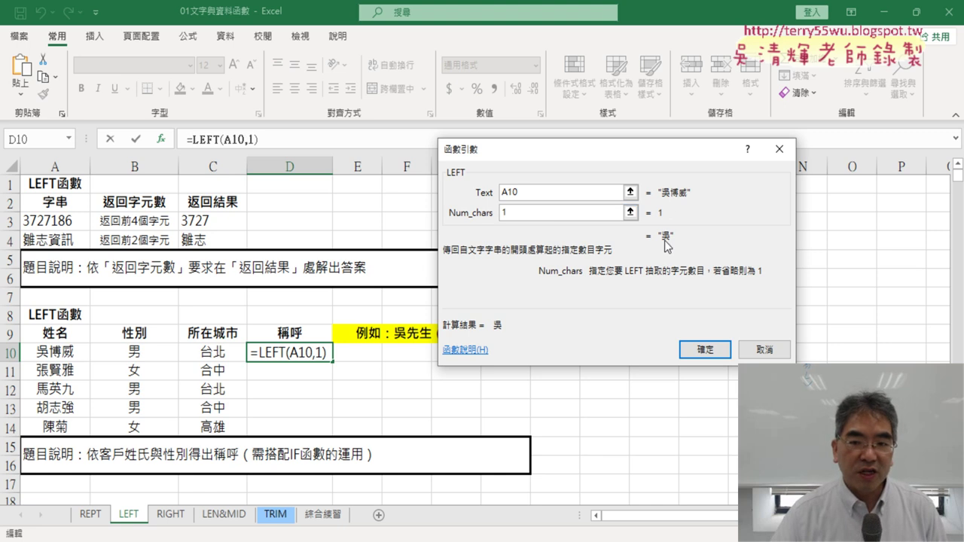
pyautogui.click(715, 350)
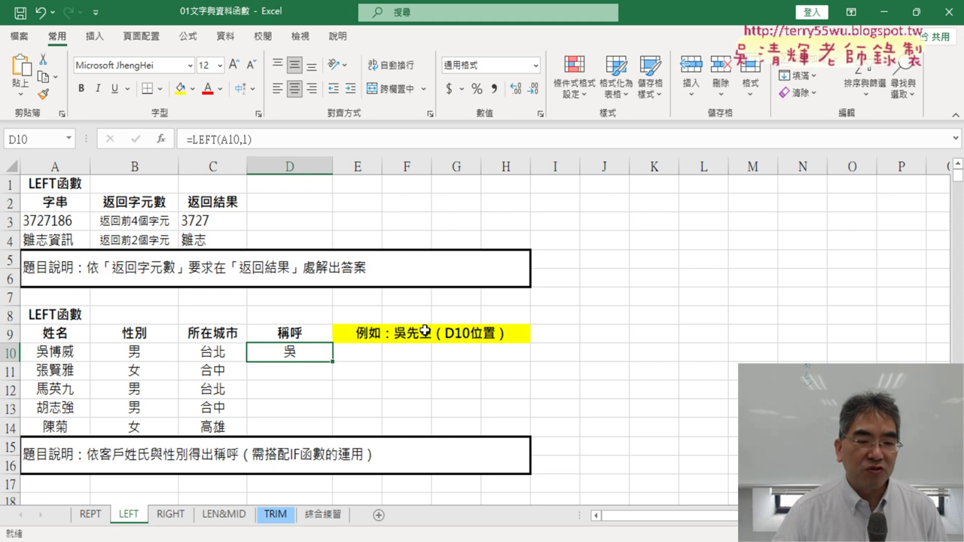
# Step: Append &"先生" to D10's formula, making it =LEFT(A10,1)&"先生" to show 吳先生
pyautogui.click(269, 139)
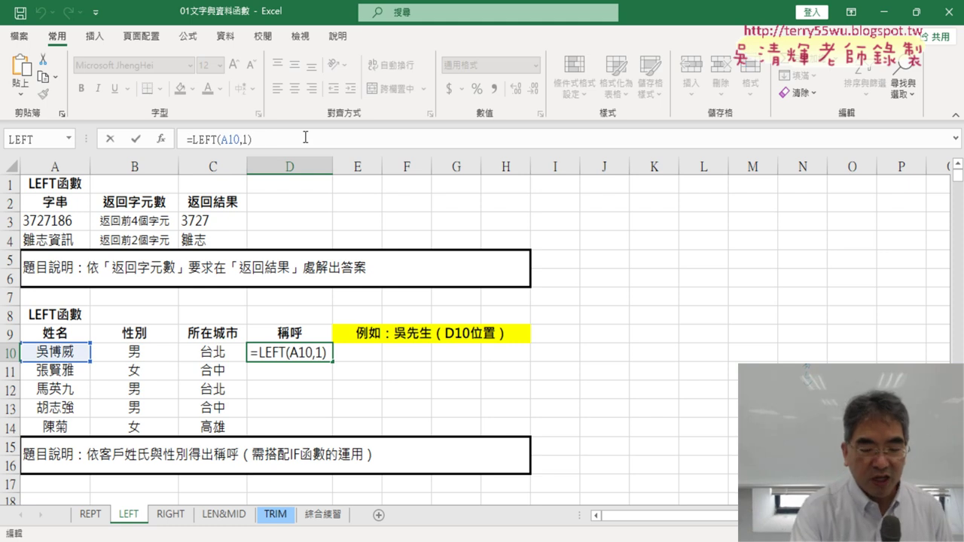
pyautogui.write('&')
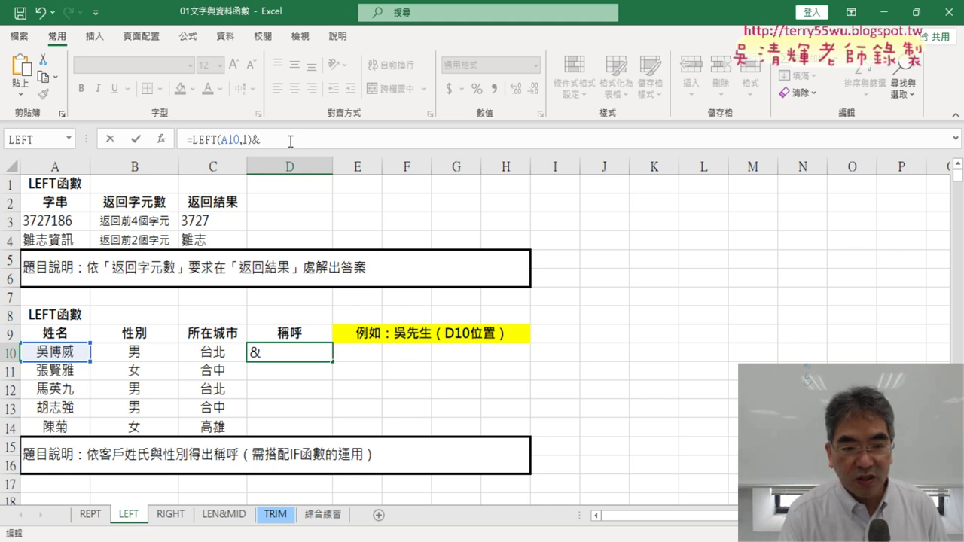
pyautogui.write('"')
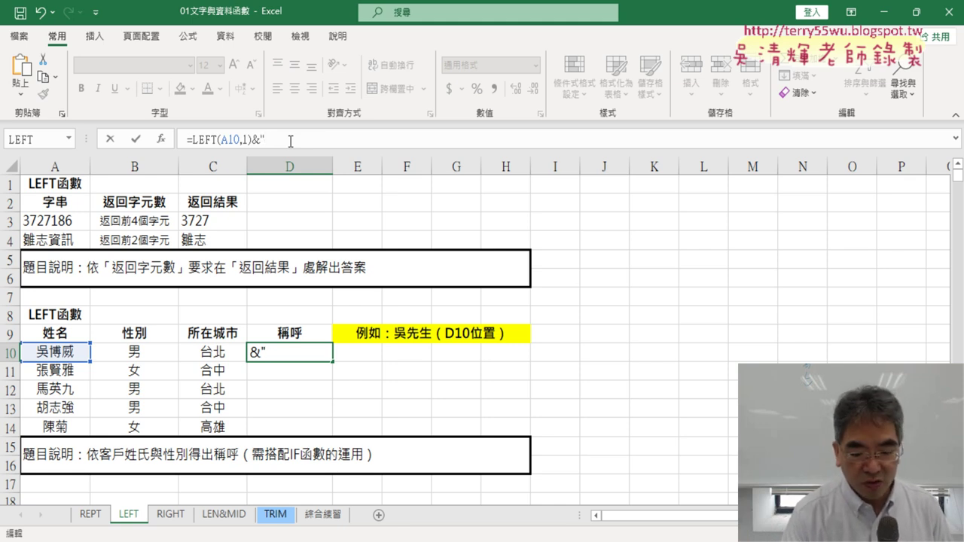
pyautogui.write('鏢')
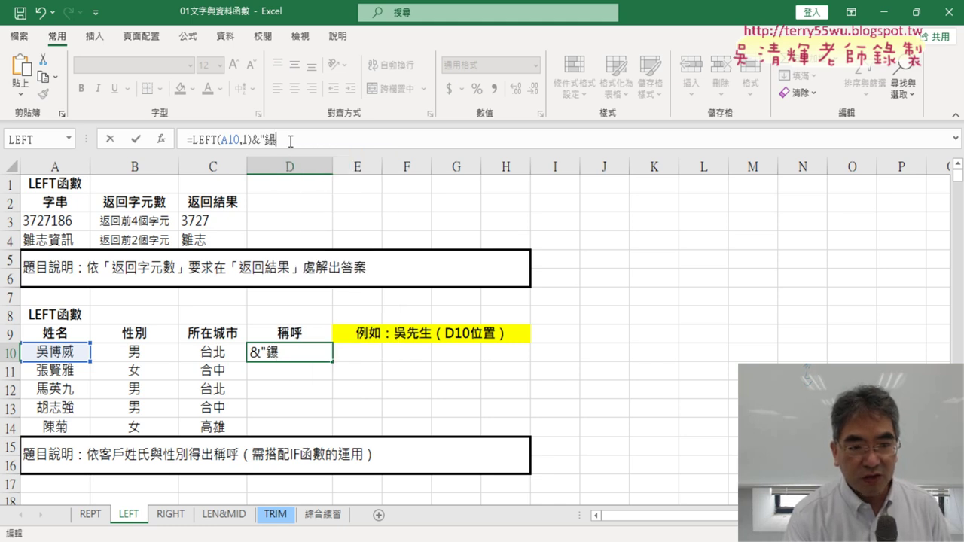
pyautogui.press('BackSpace')
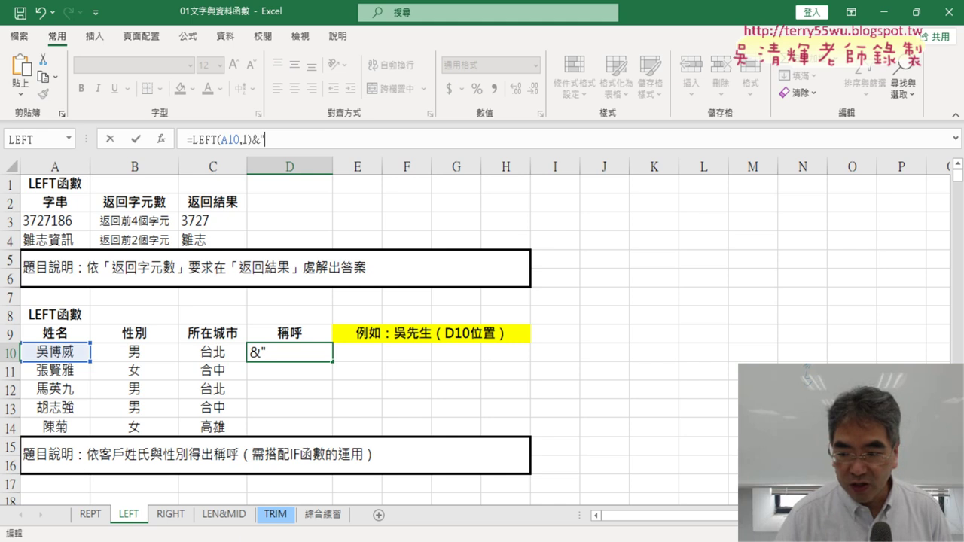
pyautogui.press('super+space')
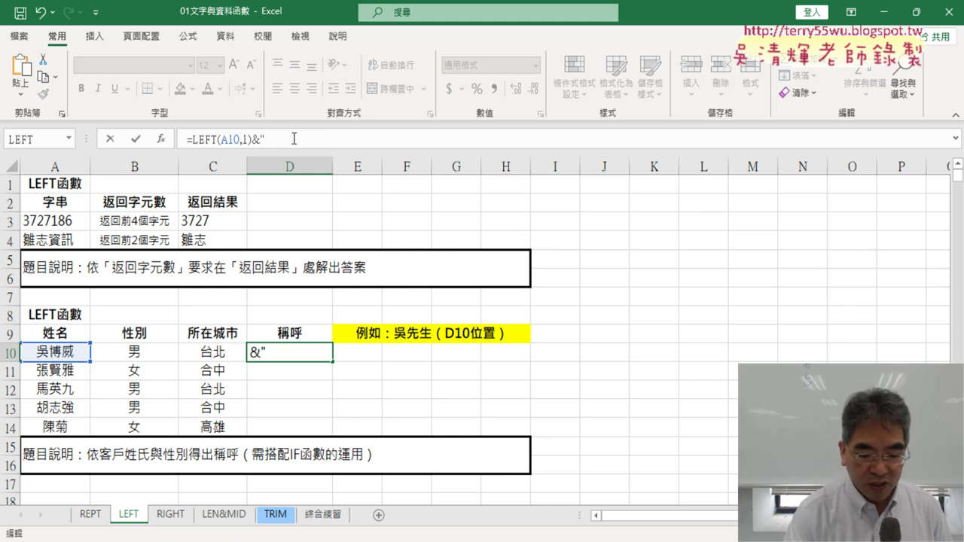
pyautogui.write('ce')
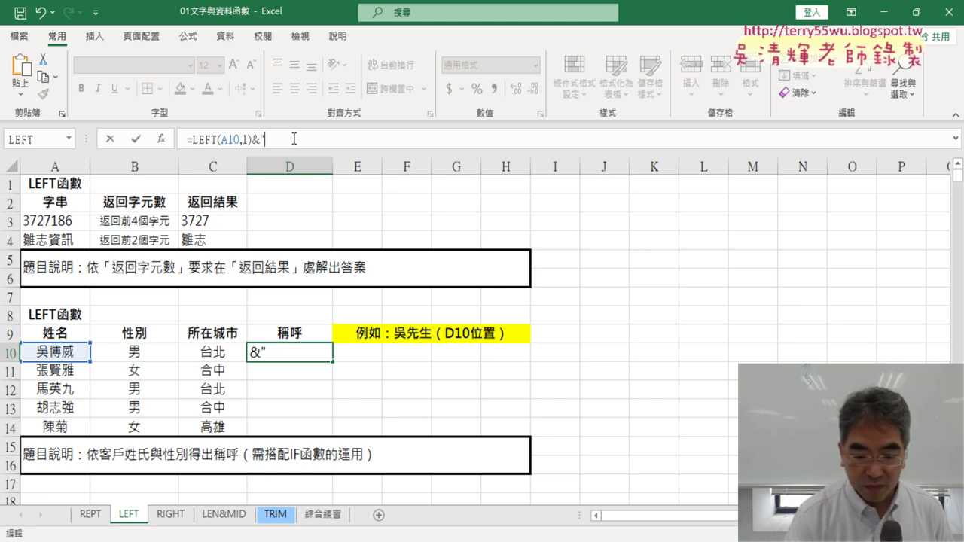
pyautogui.write('vu0')
pyautogui.press('space')
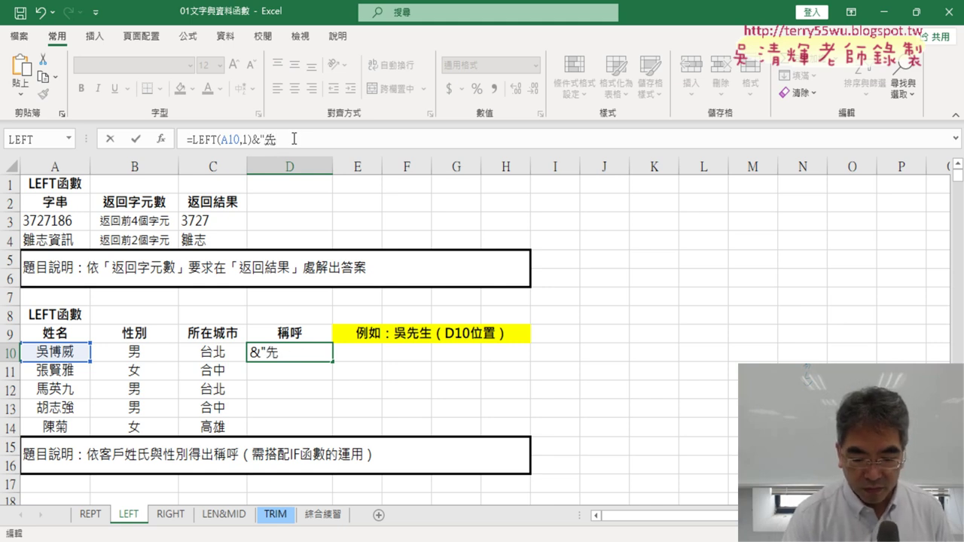
pyautogui.press('space')
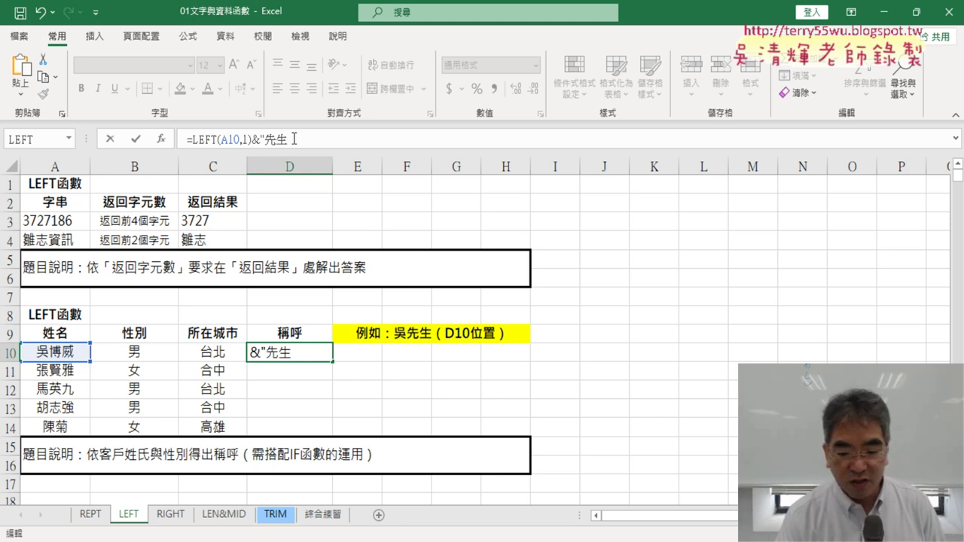
pyautogui.write('"')
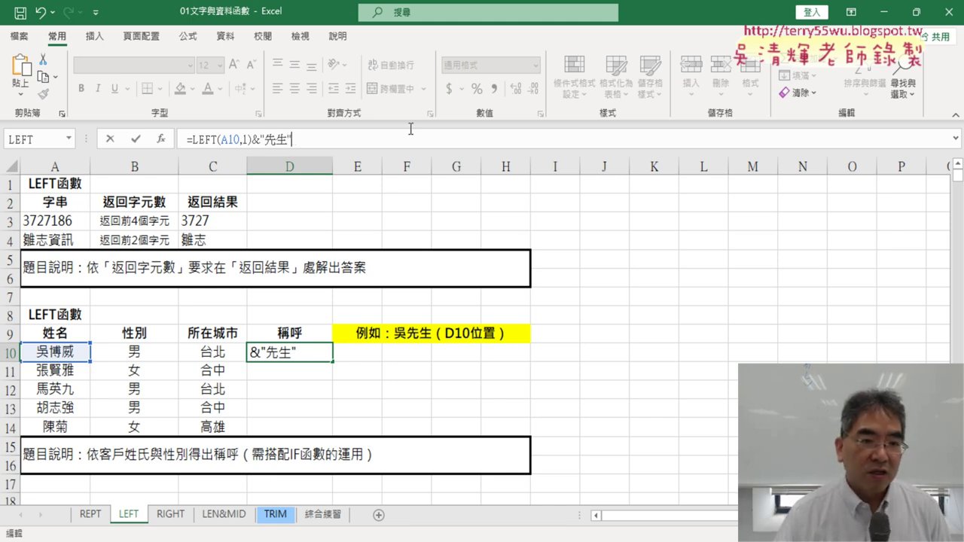
pyautogui.moveTo(291, 139); pyautogui.dragTo(251, 139)
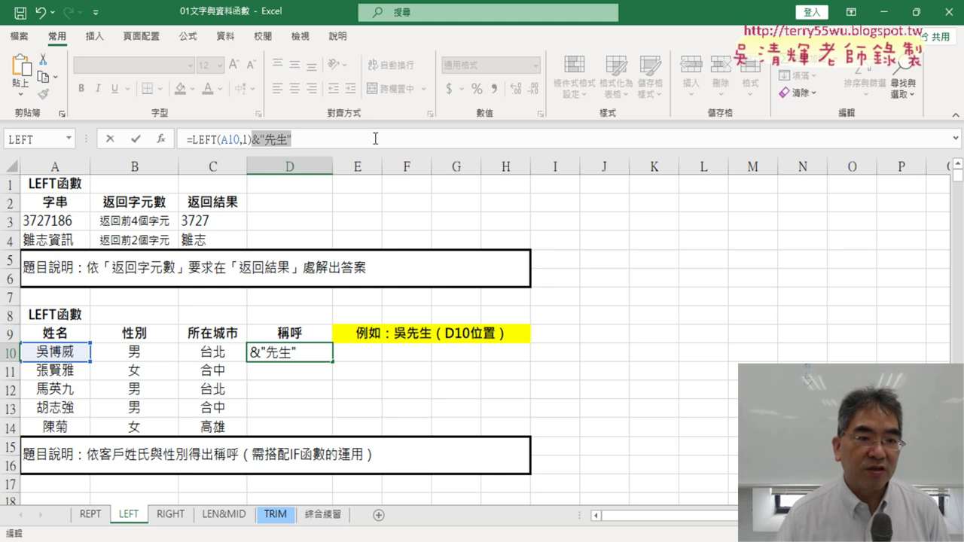
pyautogui.click(136, 139)
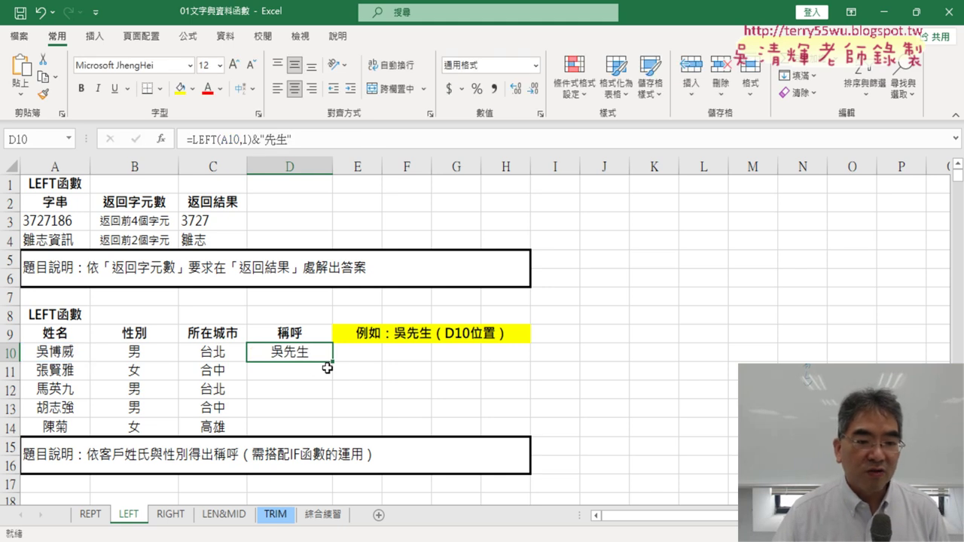
# Step: Copy D10's salutation formula down to D14 and inspect D11's copied formula
pyautogui.moveTo(333, 364); pyautogui.dragTo(332, 432)
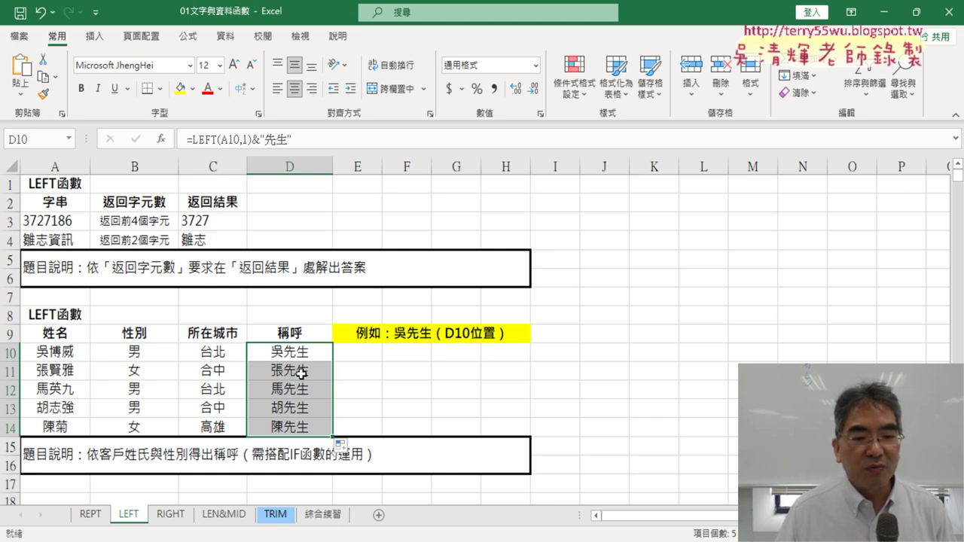
pyautogui.click(307, 370)
pyautogui.moveTo(290, 140); pyautogui.dragTo(270, 140)
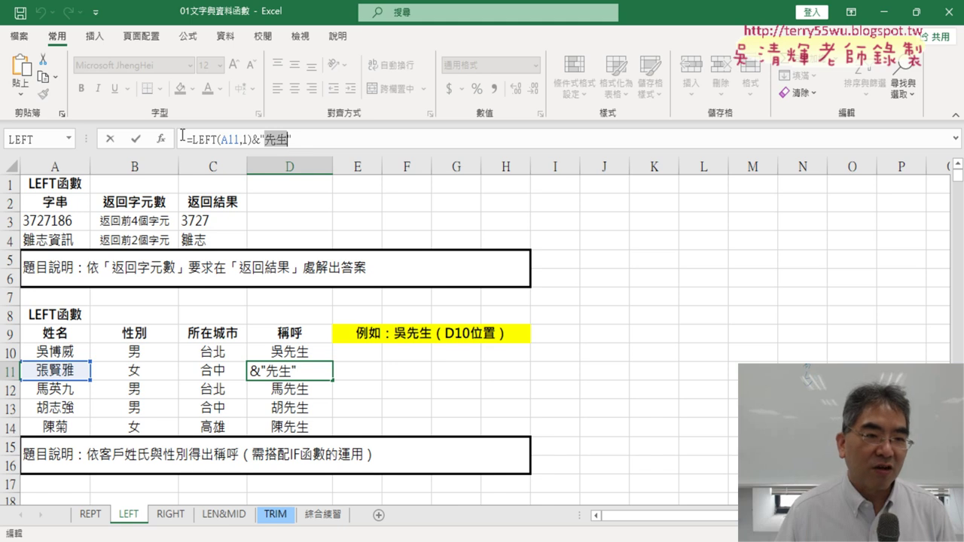
pyautogui.click(135, 139)
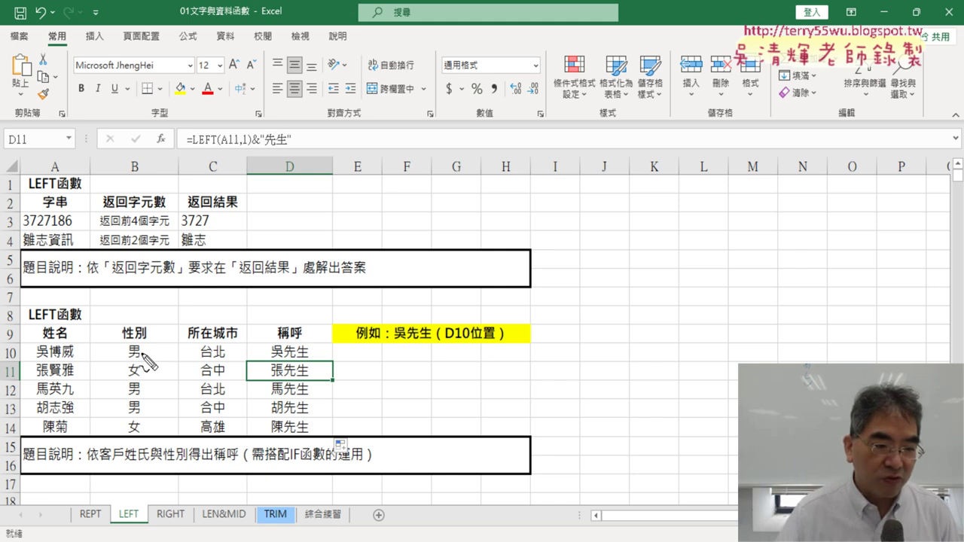
pyautogui.moveTo(143, 360); pyautogui.dragTo(141, 358)
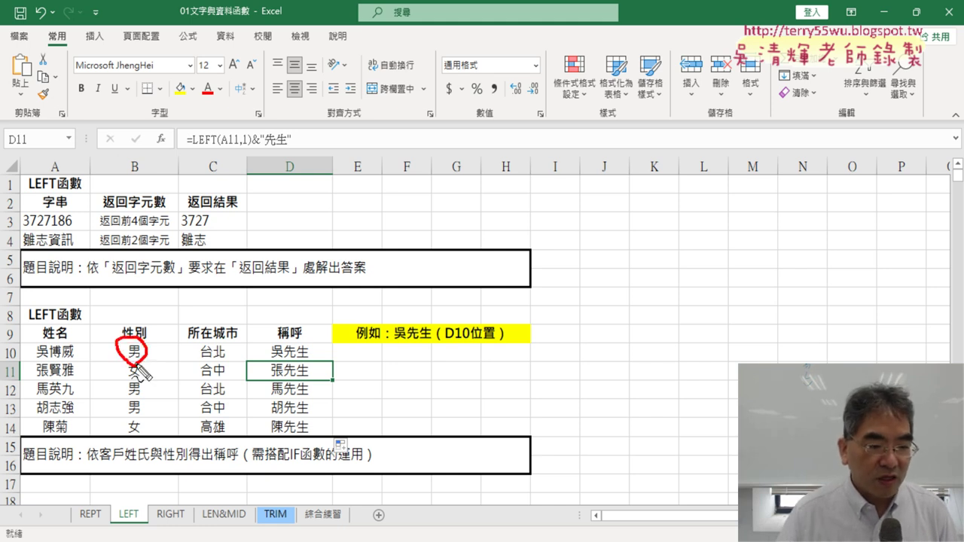
pyautogui.moveTo(212, 299)
pyautogui.mouseDown()
pyautogui.moveTo(137, 348)
pyautogui.moveTo(161, 343)
pyautogui.mouseUp()
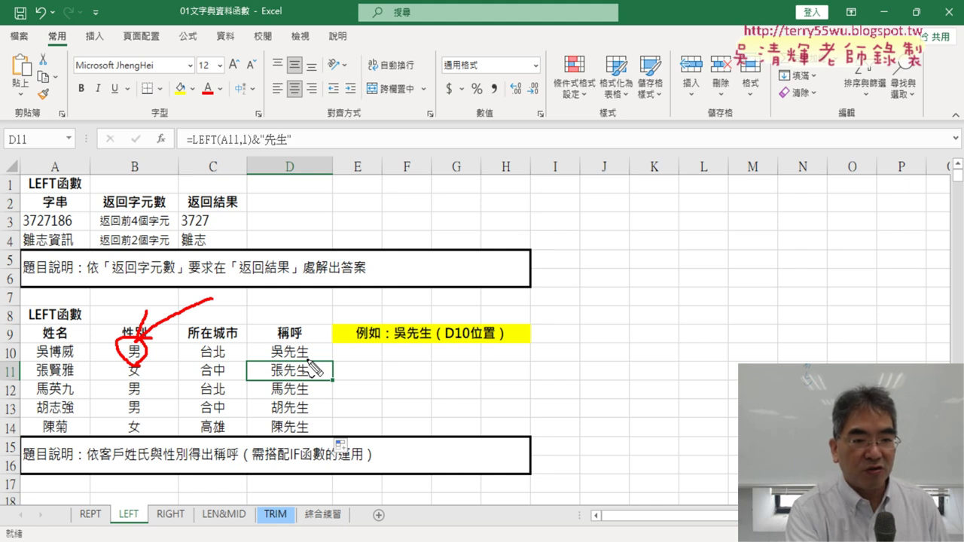
pyautogui.press('Escape')
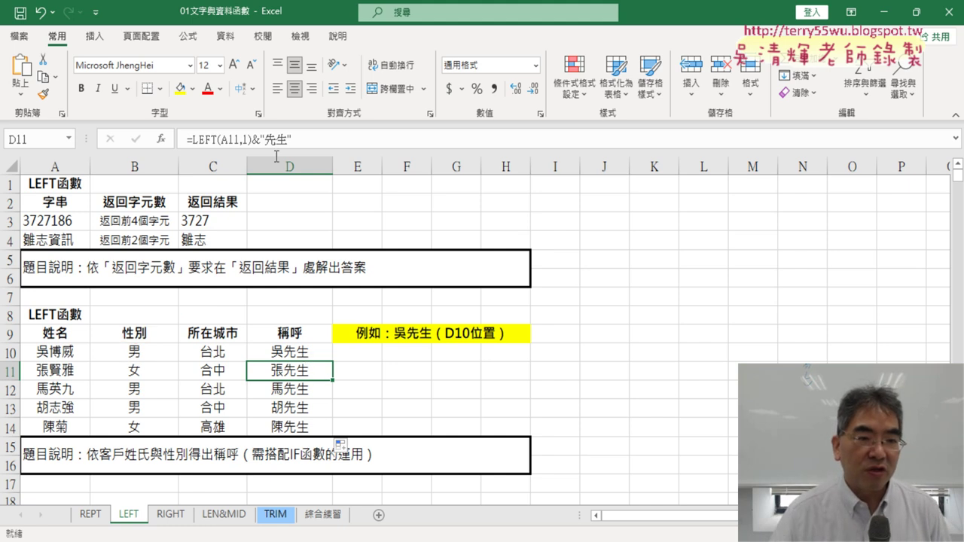
pyautogui.moveTo(261, 140); pyautogui.dragTo(290, 141)
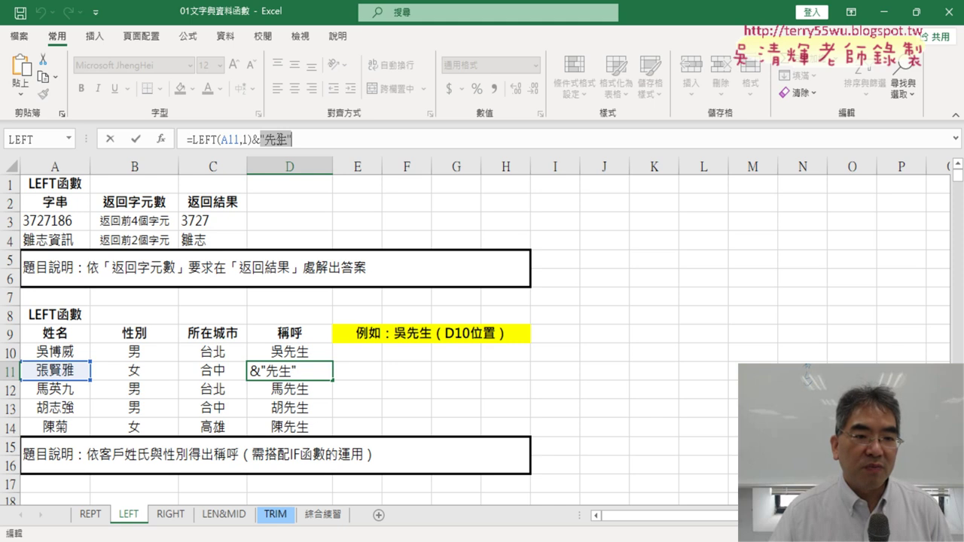
# Step: Cut 先生 from D11's formula and insert an empty IF function after the &
pyautogui.rightClick(280, 143)
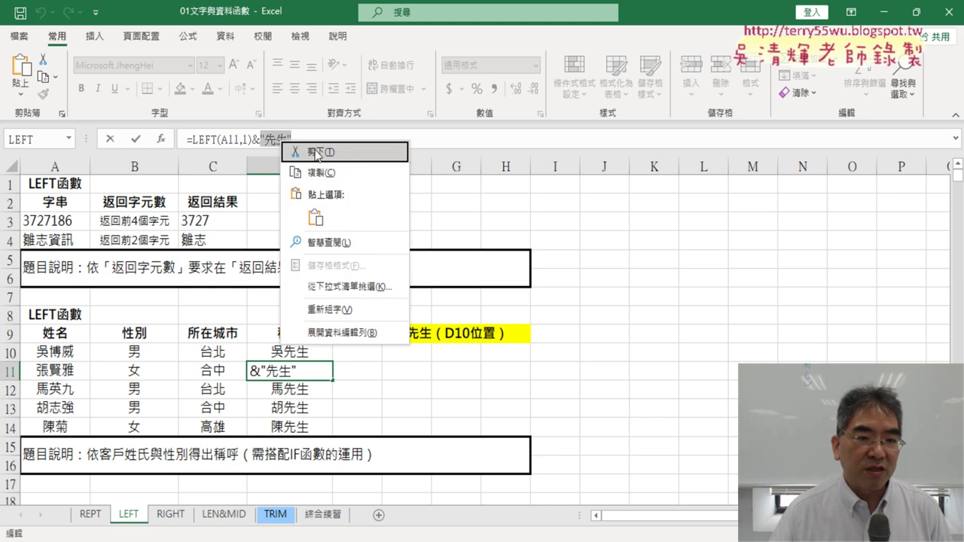
pyautogui.click(317, 152)
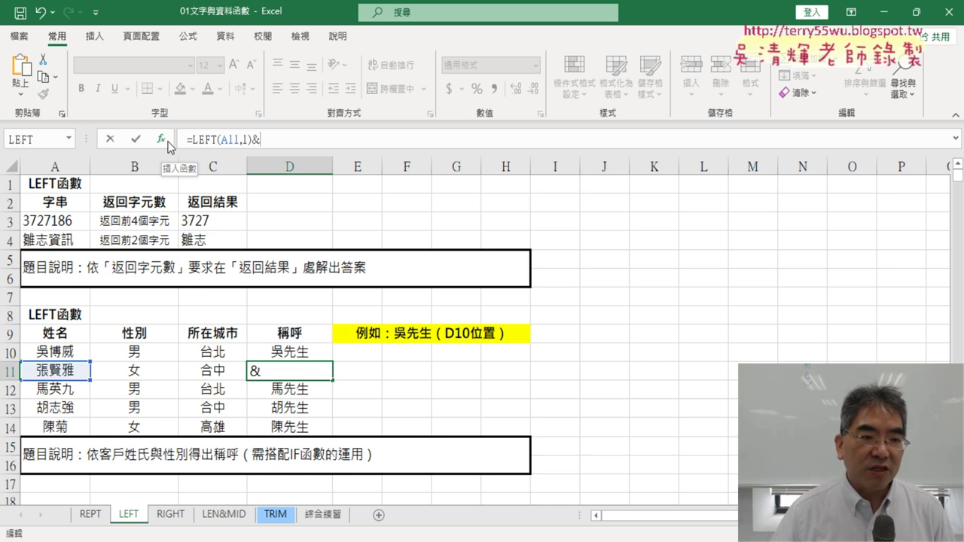
pyautogui.click(70, 139)
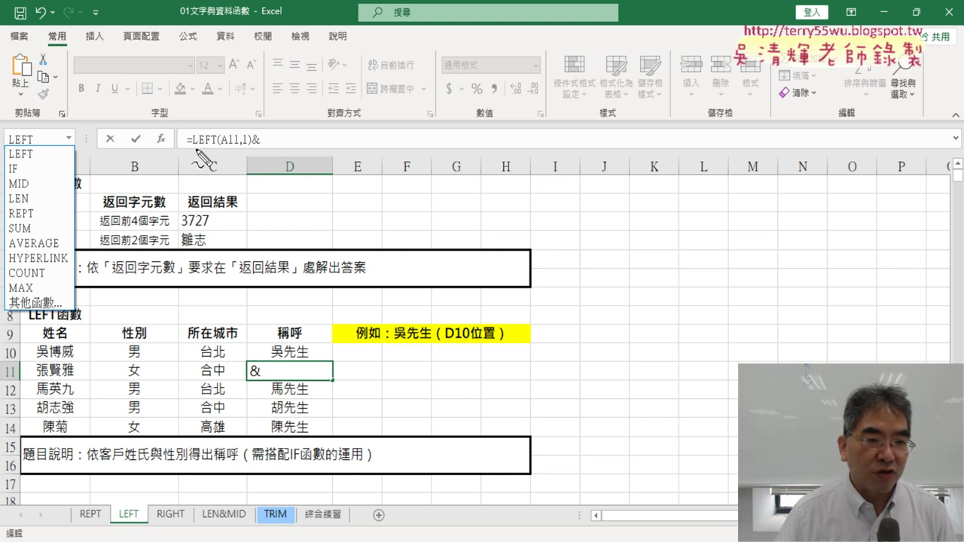
pyautogui.moveTo(195, 149); pyautogui.dragTo(218, 149)
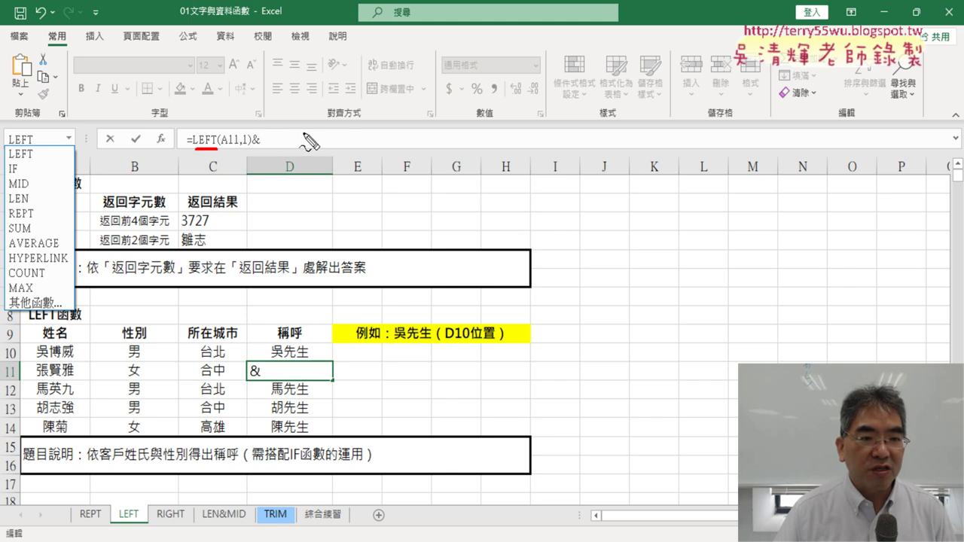
pyautogui.moveTo(22, 181); pyautogui.dragTo(286, 128)
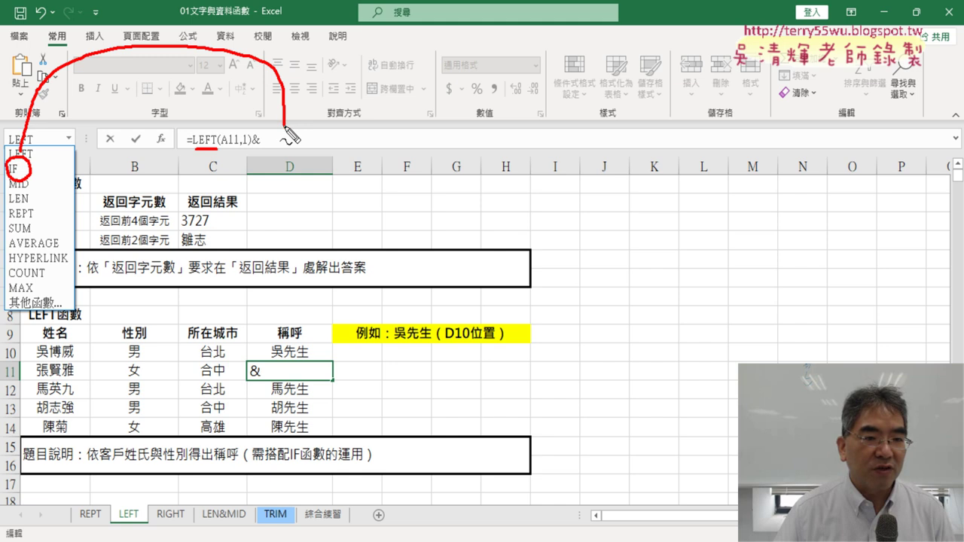
pyautogui.press('Escape')
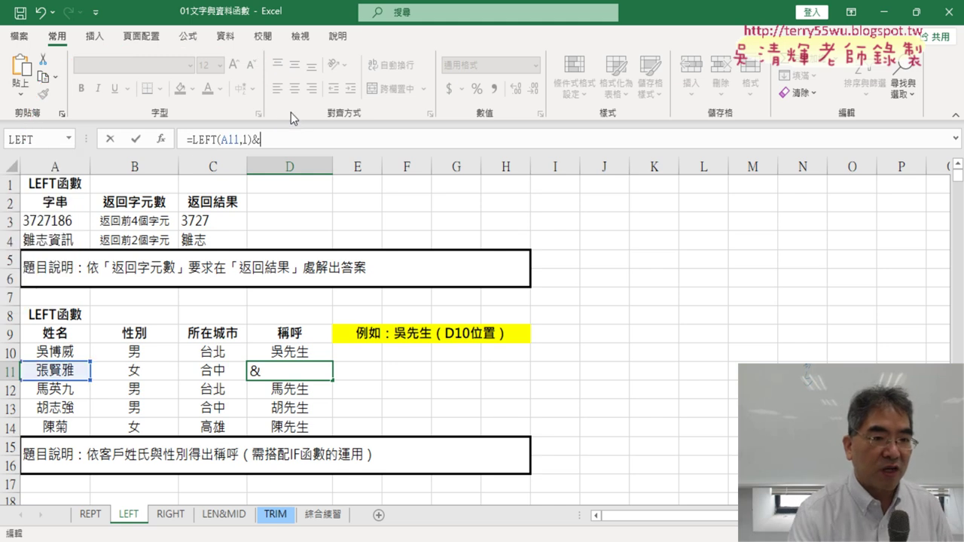
pyautogui.click(68, 139)
pyautogui.click(31, 164)
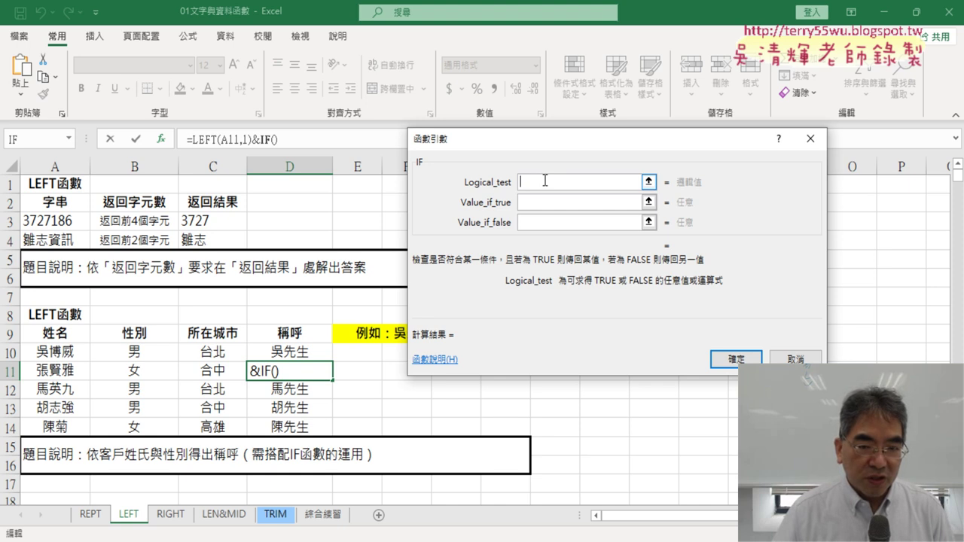
# Step: Set the IF logical test to B10="男"
pyautogui.click(134, 351)
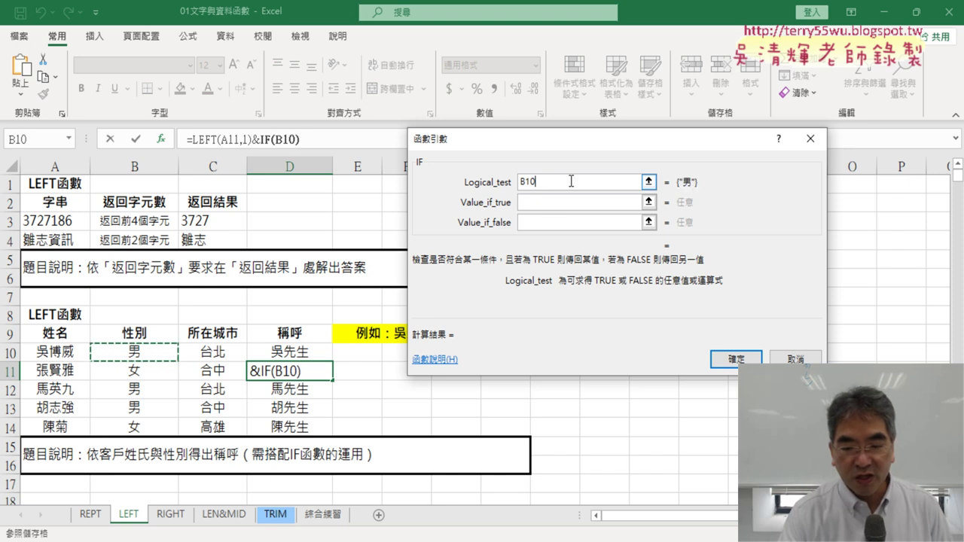
pyautogui.write('=')
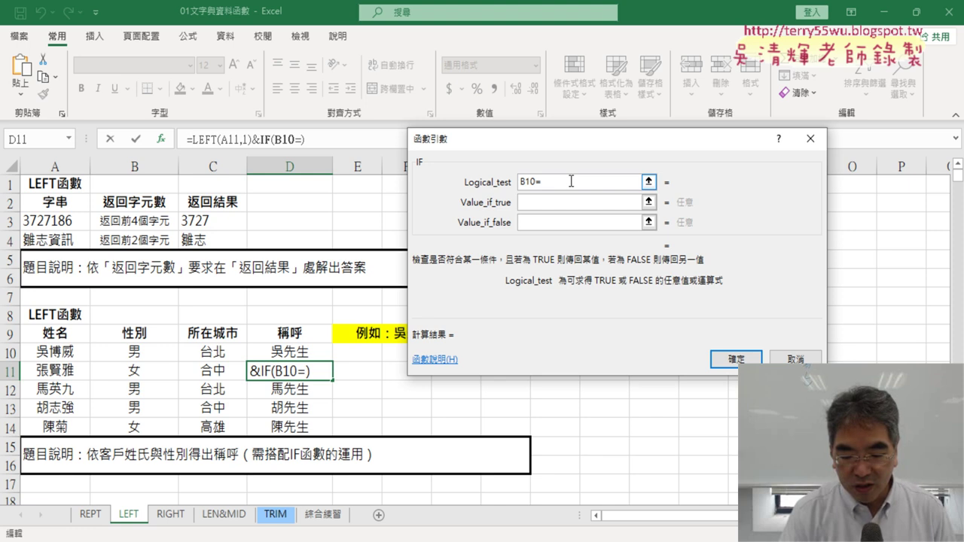
pyautogui.write('"')
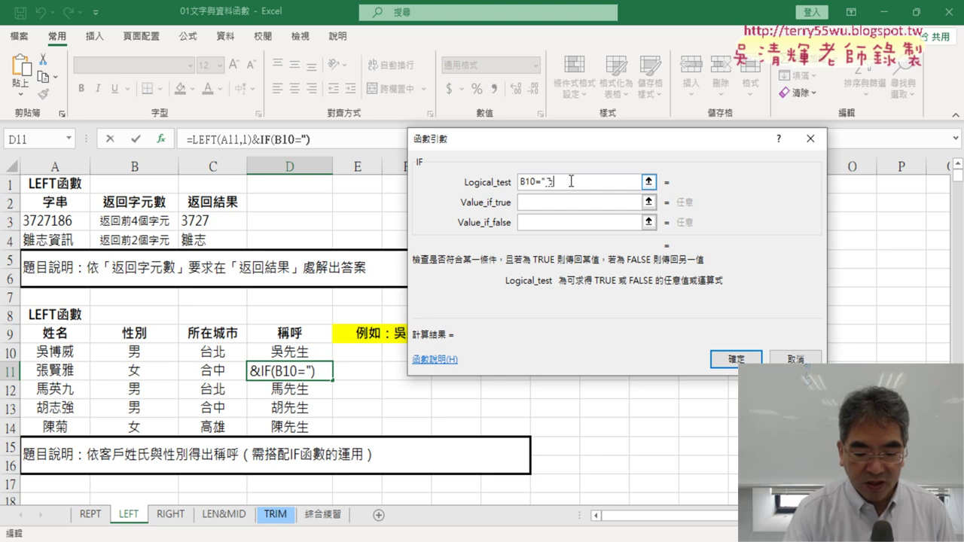
pyautogui.write('ㄋㄢ6')
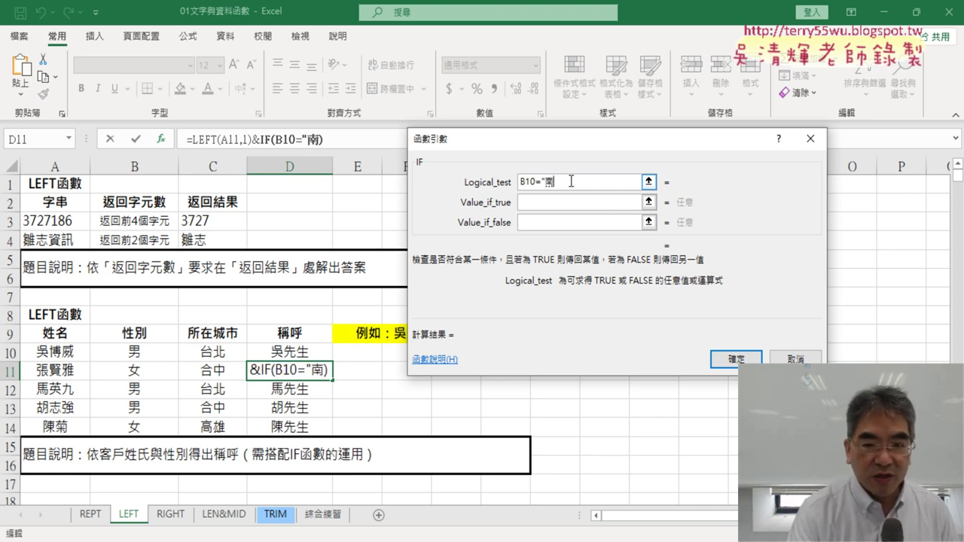
pyautogui.press('Down')
pyautogui.press('Down')
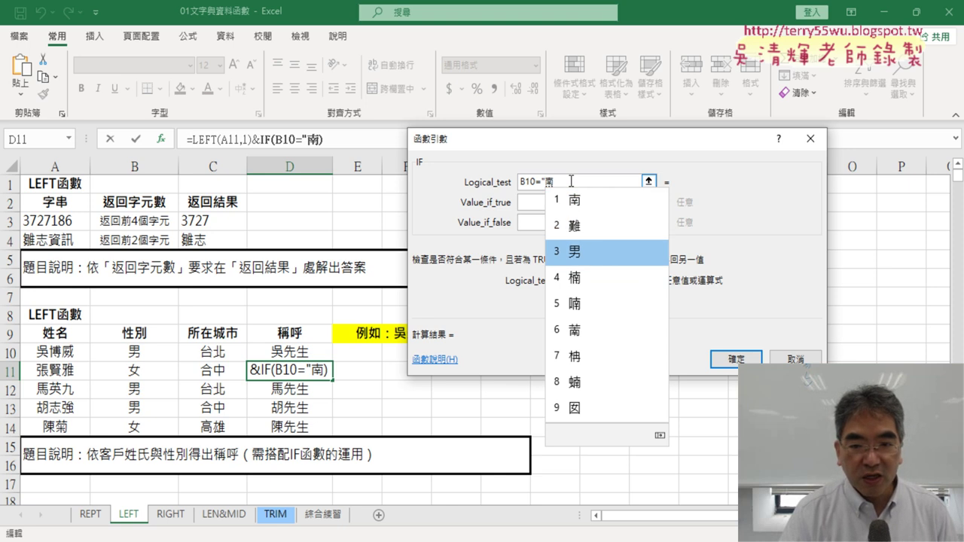
pyautogui.press('Return')
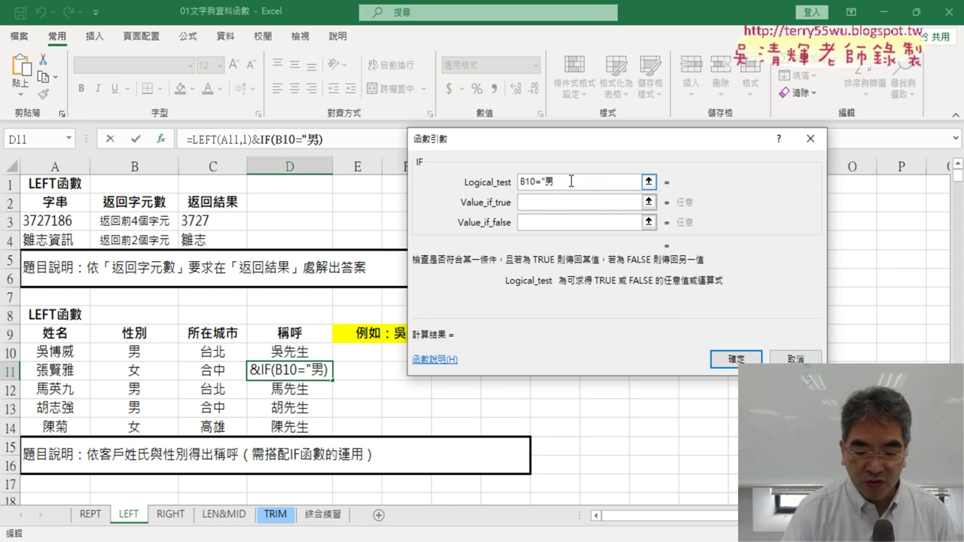
pyautogui.write('"')
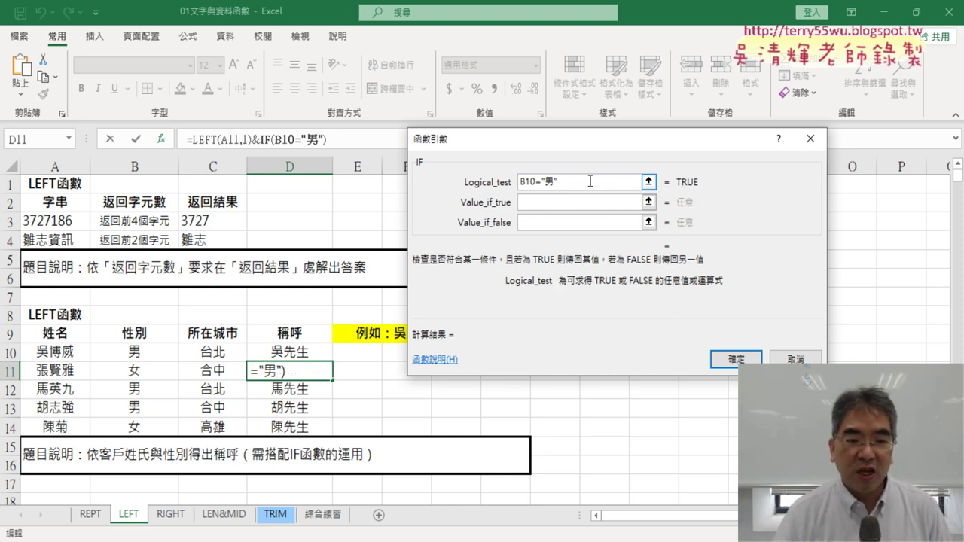
# Step: Give the IF "先生" as the true value and "小姐" as the false value
pyautogui.click(570, 200)
pyautogui.moveTo(501, 147); pyautogui.dragTo(587, 100)
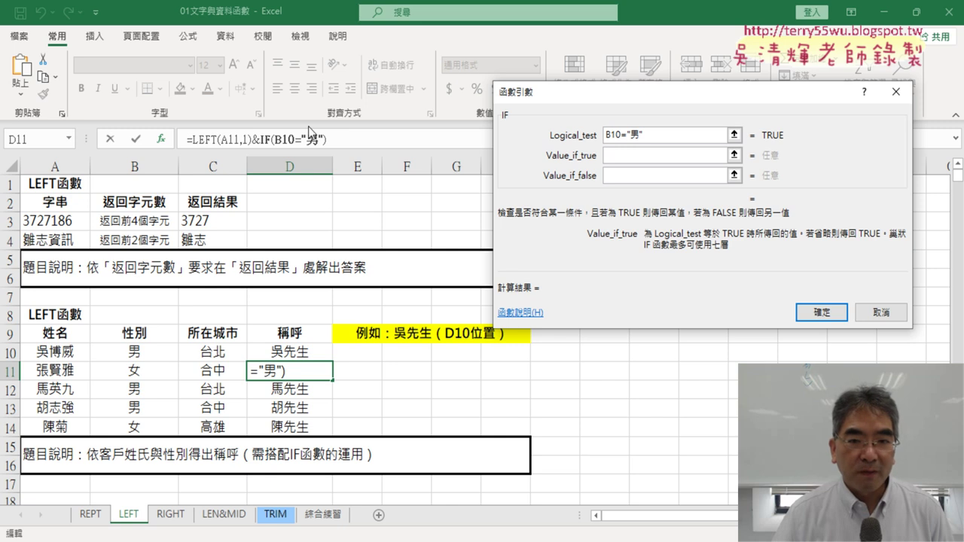
pyautogui.click(665, 160)
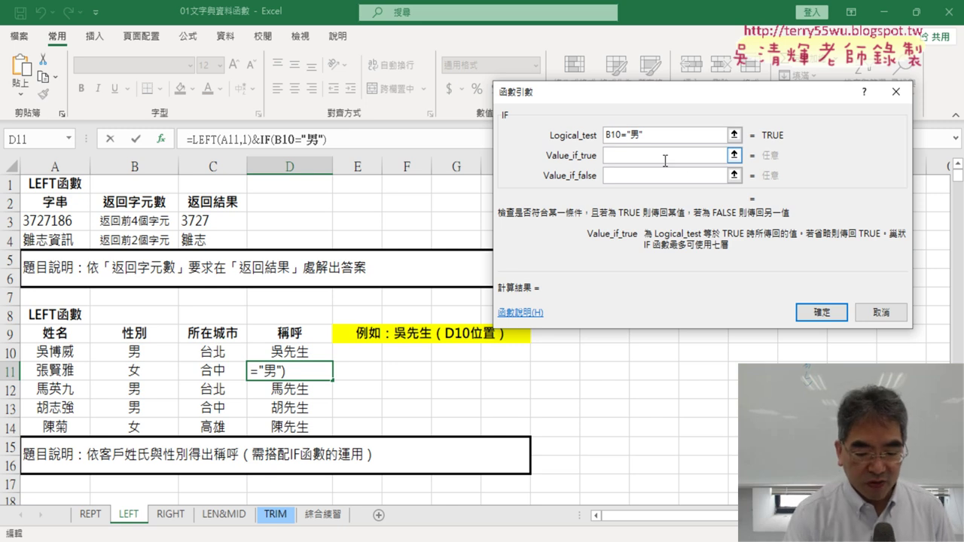
pyautogui.write('"先生"')
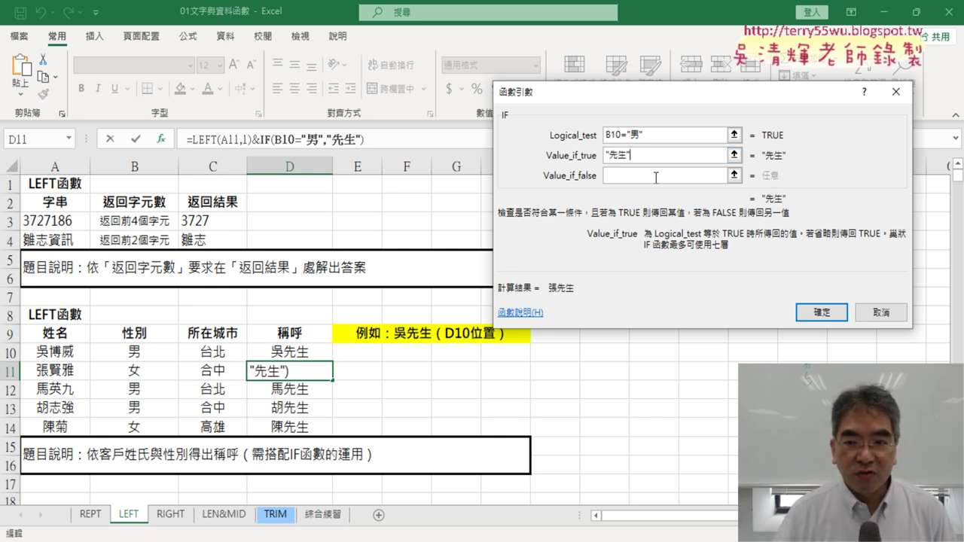
pyautogui.click(655, 177)
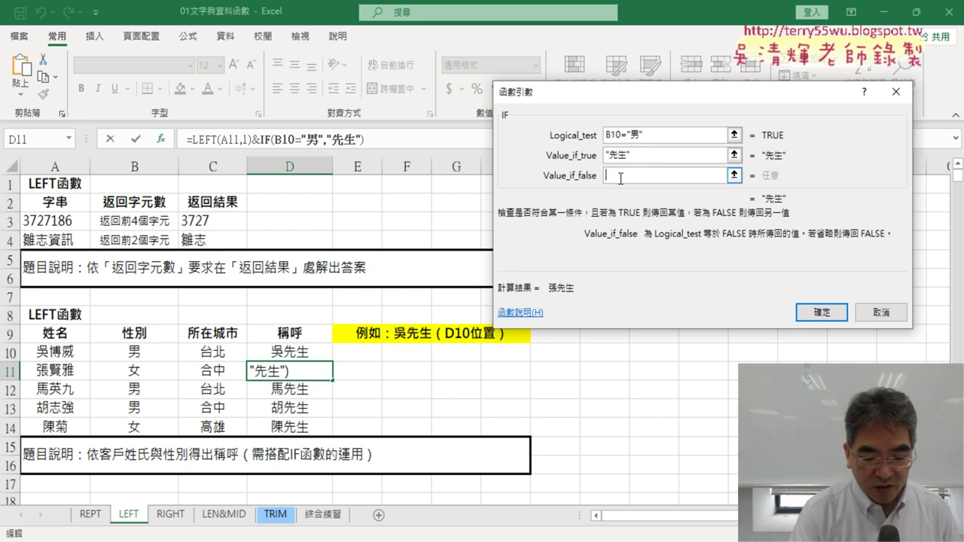
pyautogui.write('ㄒㄧㄠ')
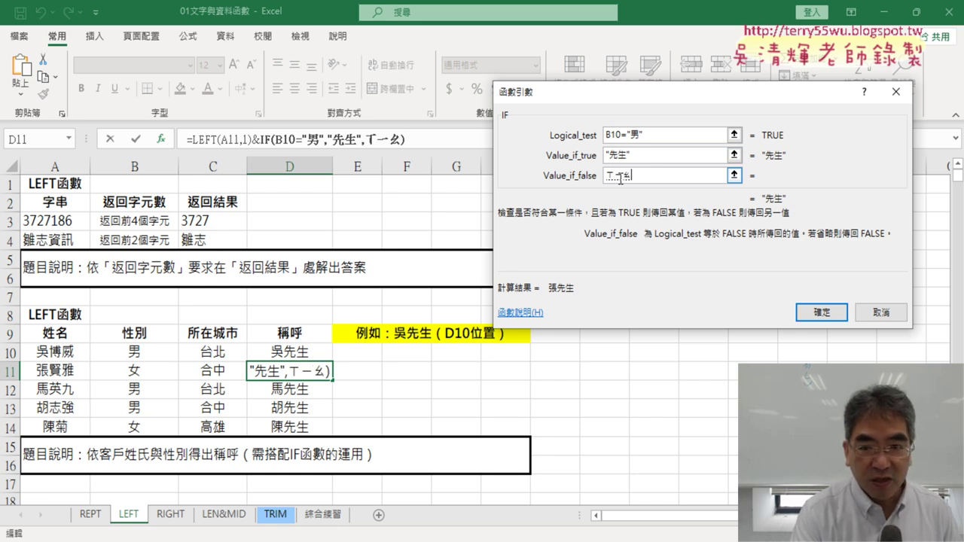
pyautogui.write('ˇ')
pyautogui.write('ㄐㄧ')
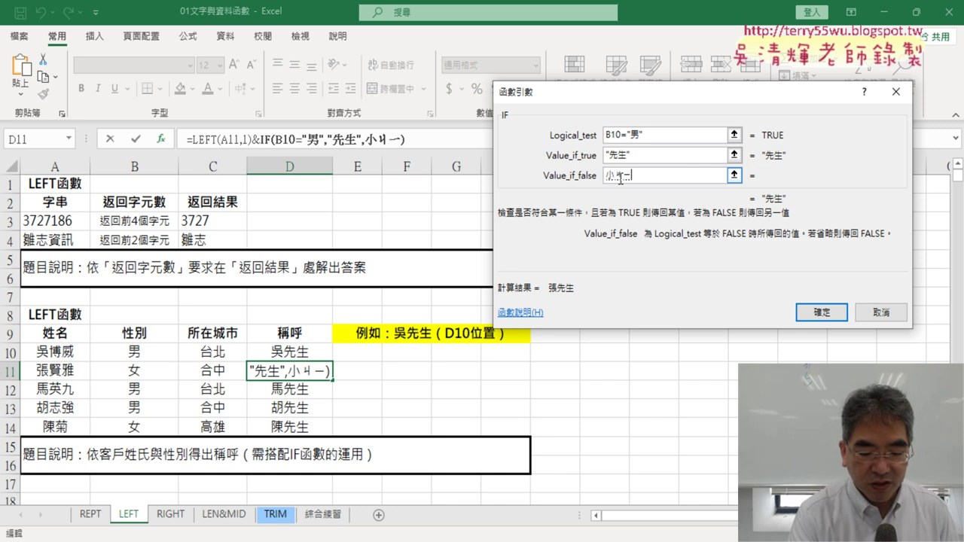
pyautogui.write('ㄝˇ')
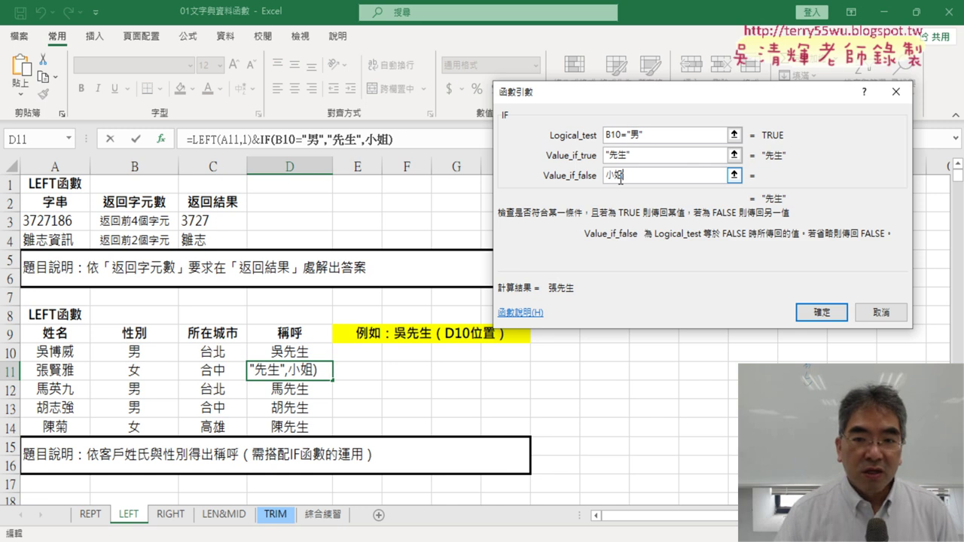
pyautogui.click(666, 155)
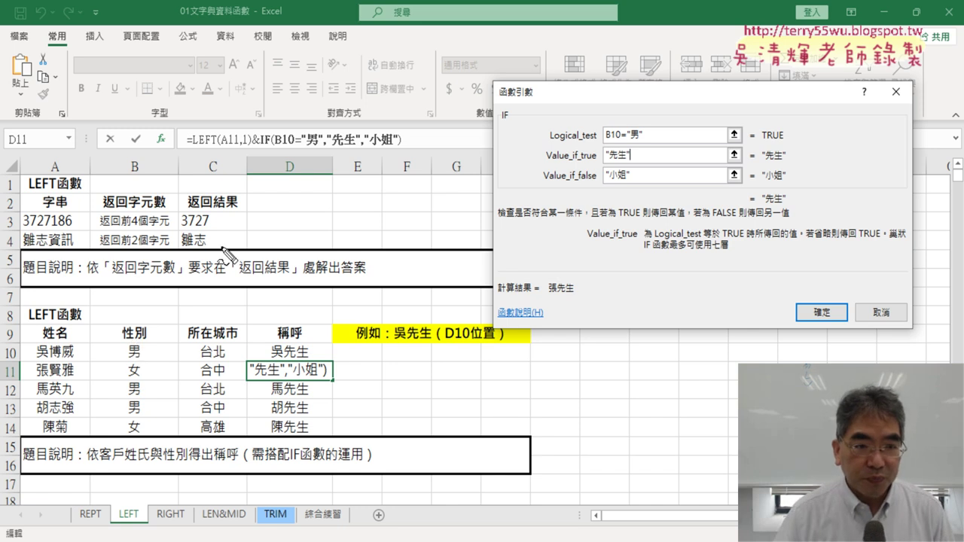
pyautogui.moveTo(196, 148); pyautogui.dragTo(243, 149)
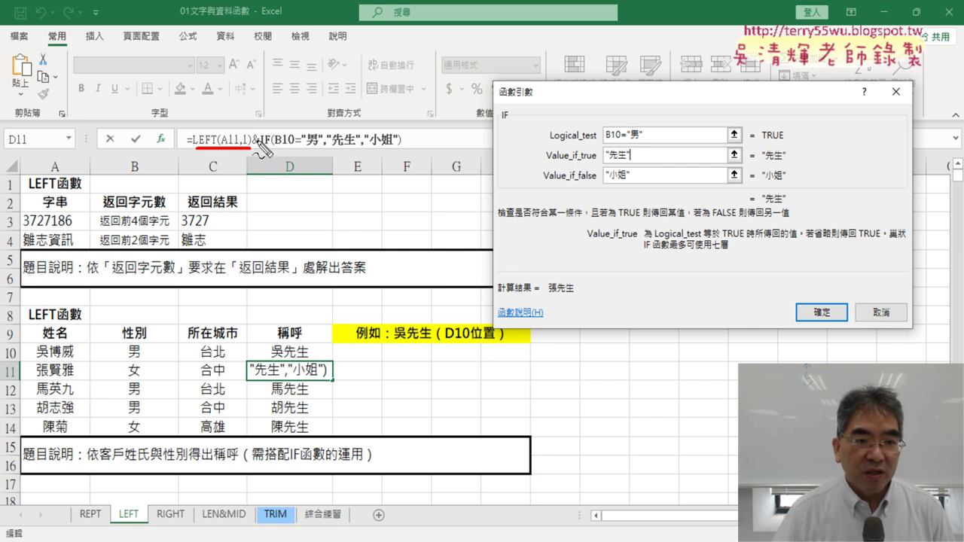
pyautogui.moveTo(266, 148); pyautogui.dragTo(391, 148)
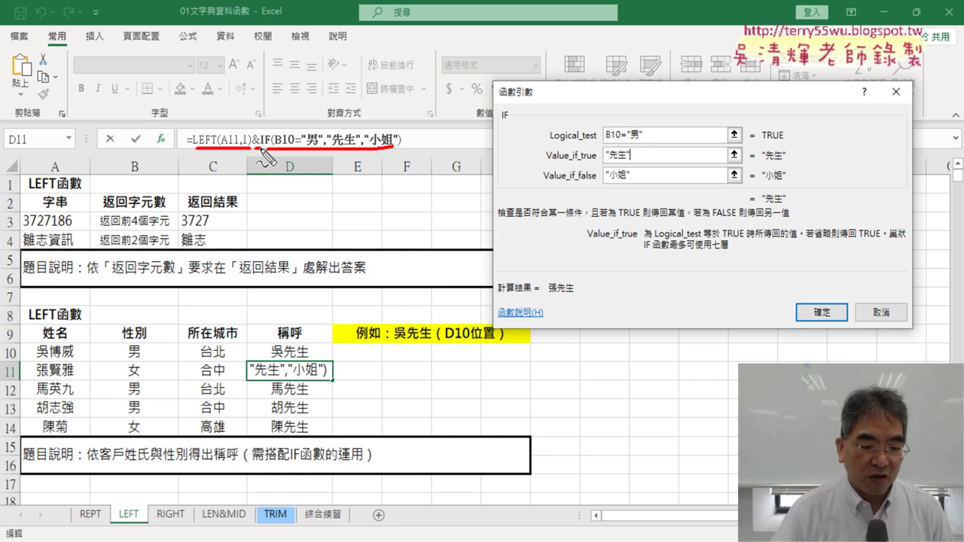
pyautogui.press('Escape')
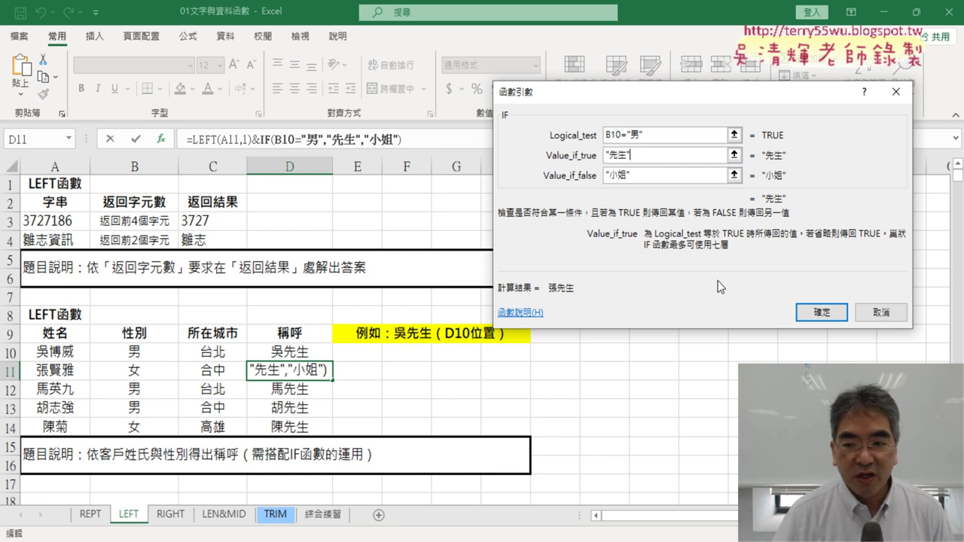
# Step: Confirm D11's IF formula, then compare D10's and D11's formulas
pyautogui.click(821, 311)
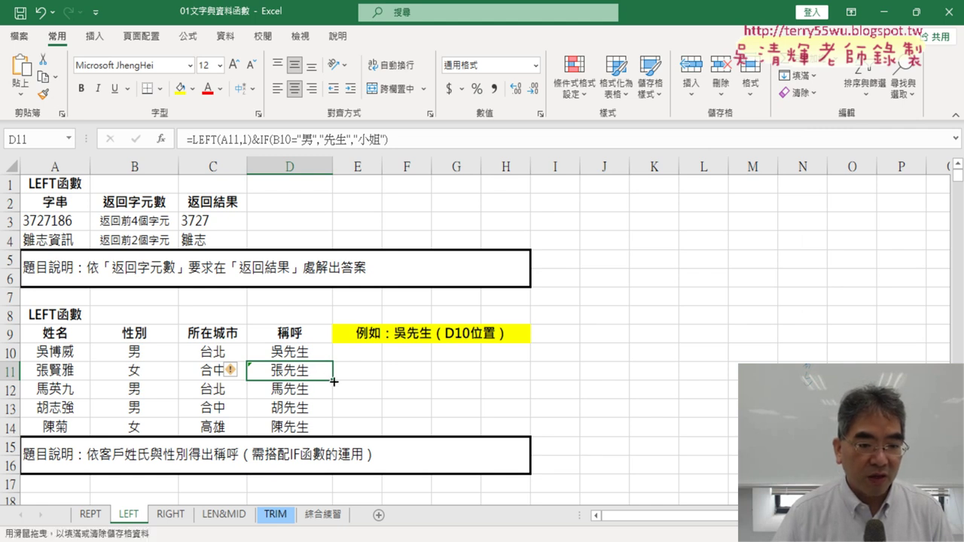
pyautogui.click(315, 352)
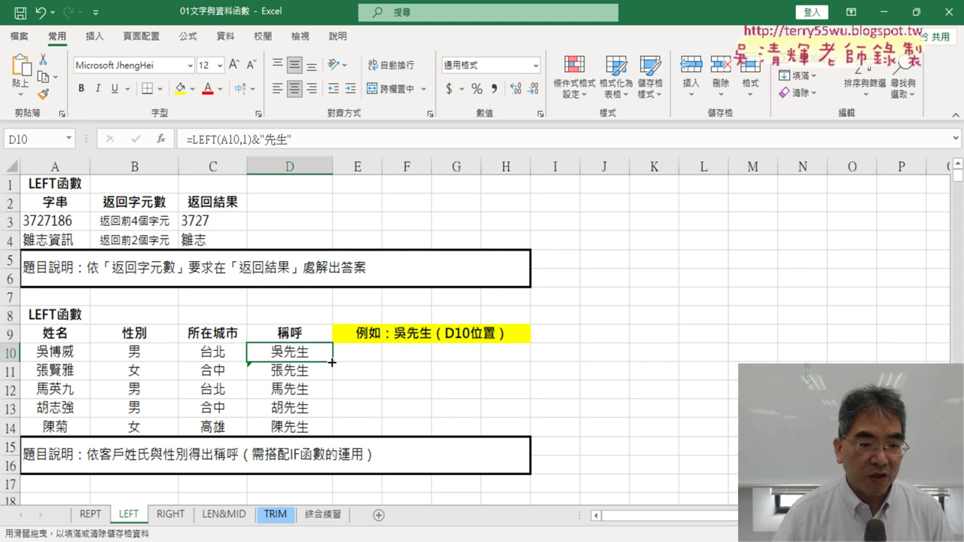
pyautogui.click(315, 368)
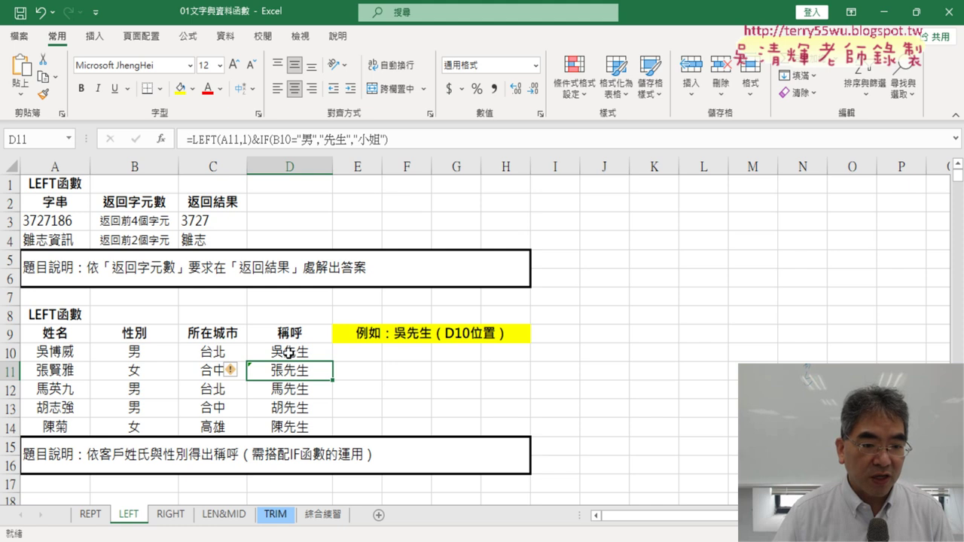
pyautogui.click(288, 352)
pyautogui.click(298, 370)
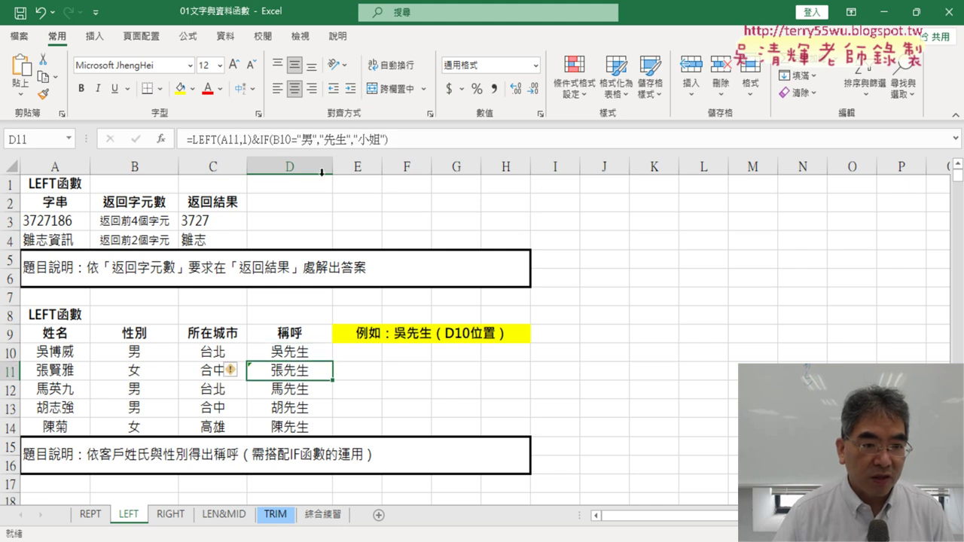
# Step: Copy the IF(B10="男","先生","小姐") part from D11's formula, leaving D11 unchanged
pyautogui.moveTo(261, 140); pyautogui.dragTo(388, 140)
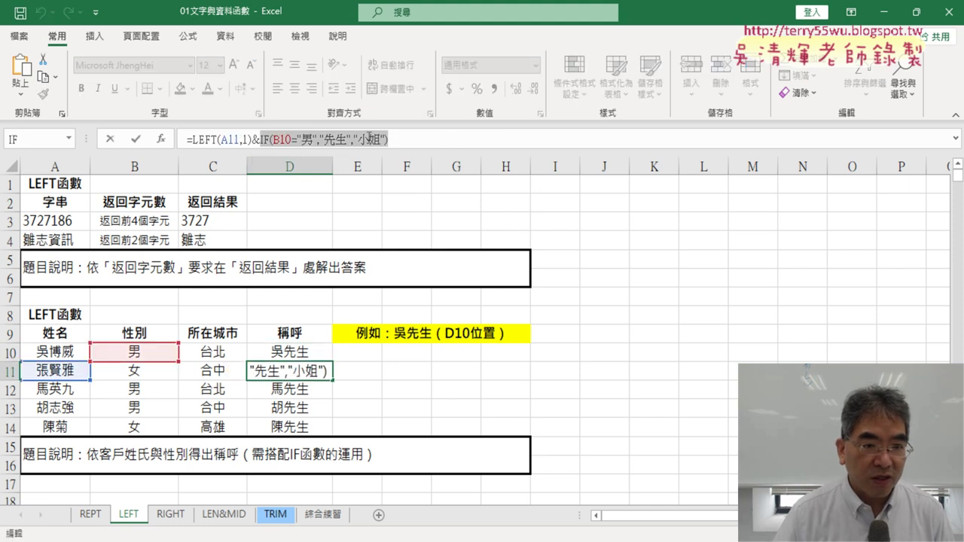
pyautogui.rightClick(371, 140)
pyautogui.click(408, 150)
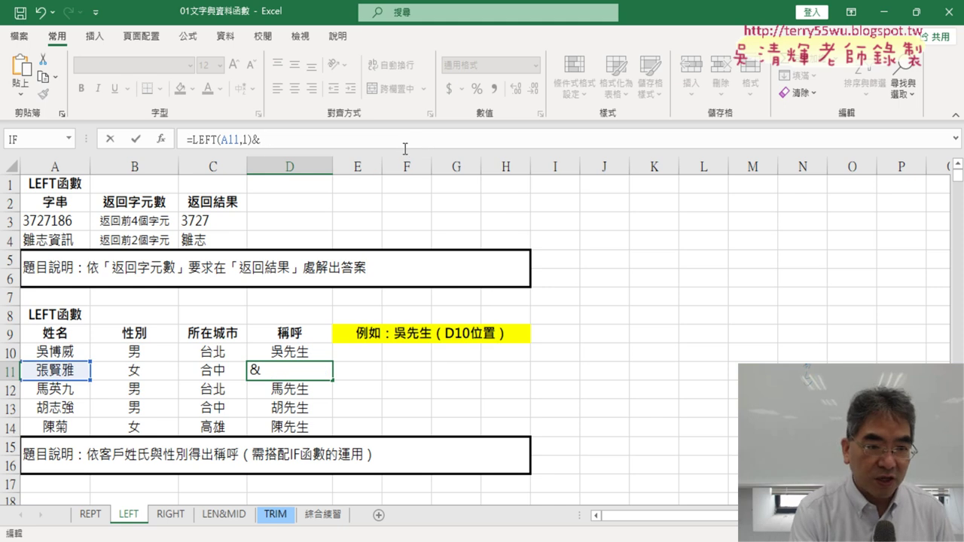
pyautogui.hotkey('ctrl', 'z')
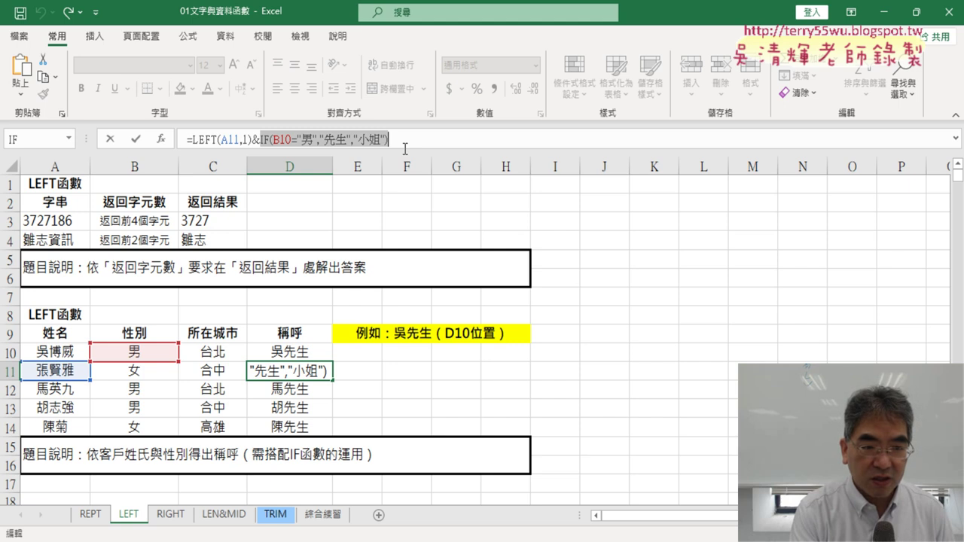
pyautogui.click(110, 139)
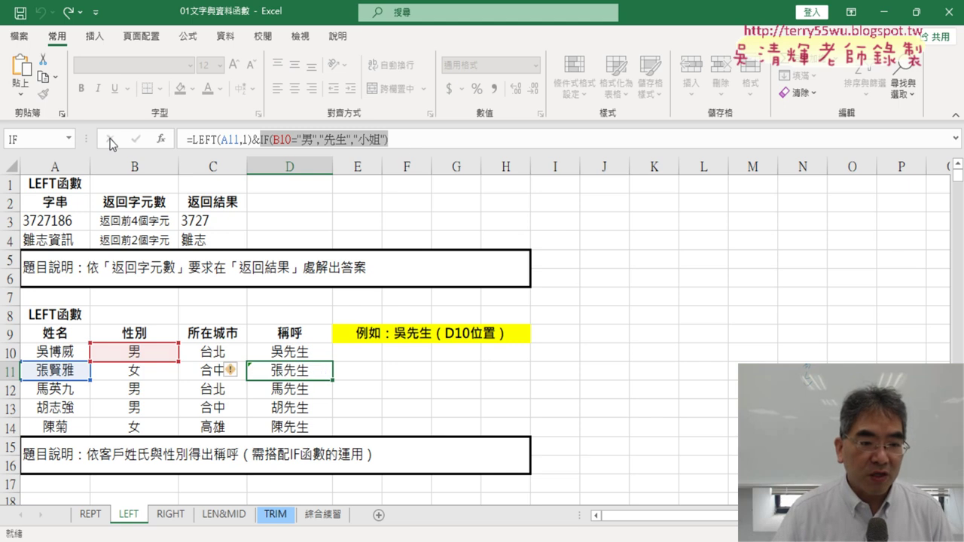
# Step: Replace the fixed "先生" in D10's formula with the copied IF gender test
pyautogui.click(315, 352)
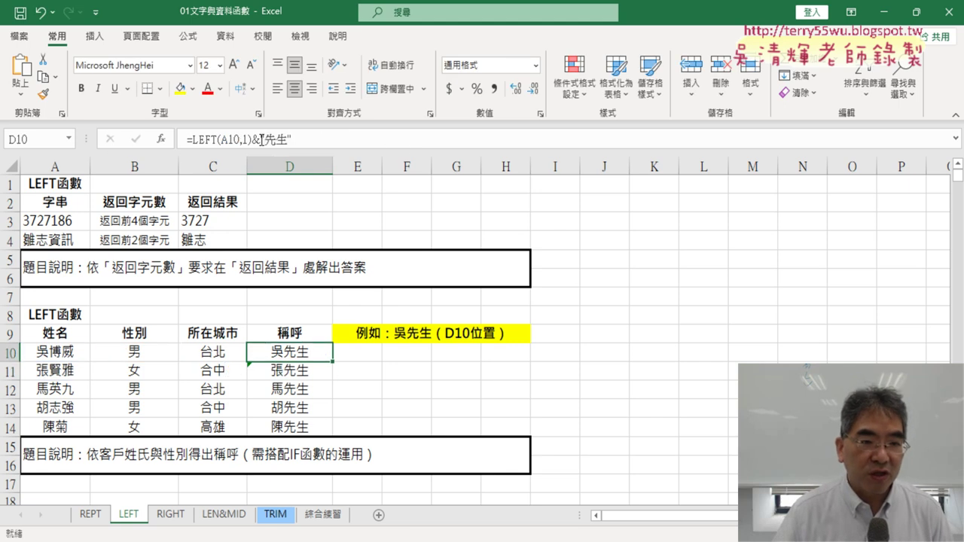
pyautogui.moveTo(262, 140); pyautogui.dragTo(292, 140)
pyautogui.hotkey('ctrl', 'v')
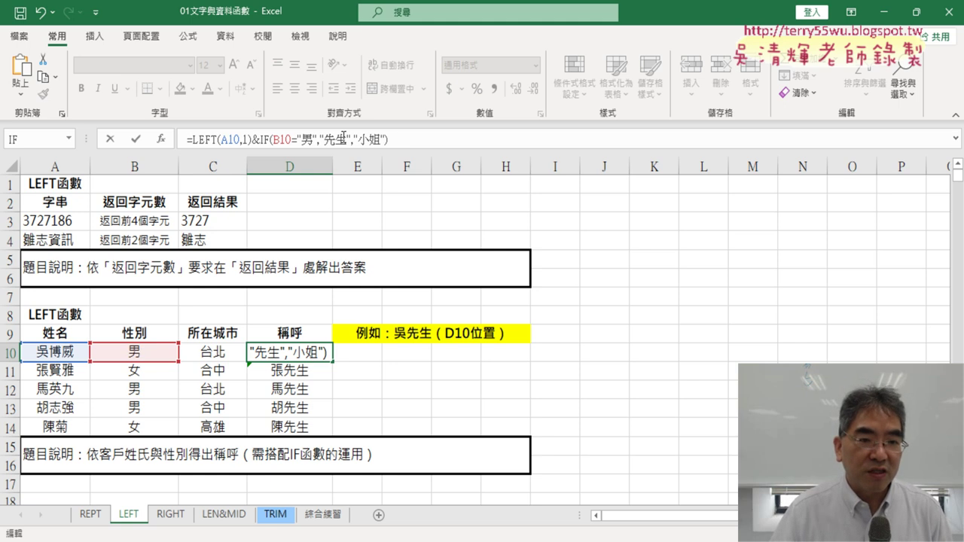
pyautogui.click(136, 140)
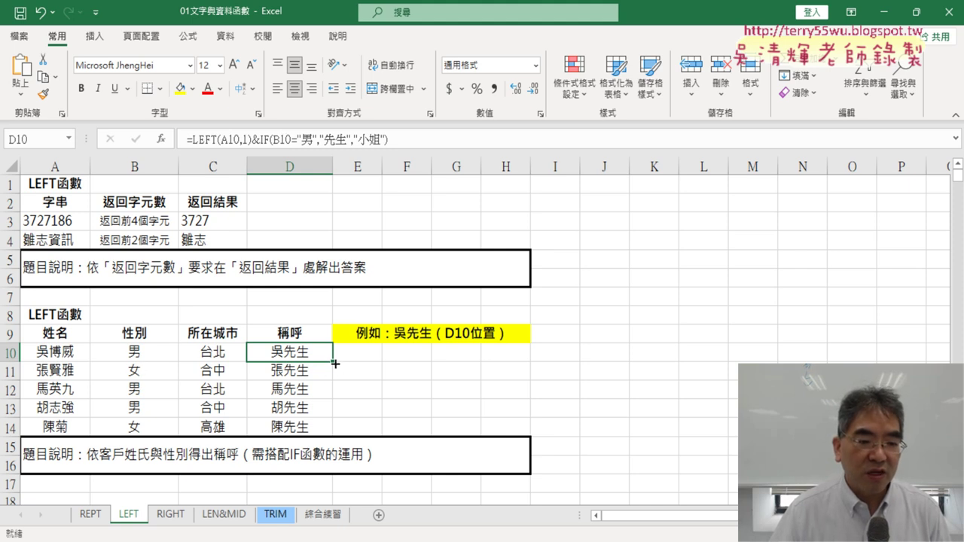
# Step: Fill D10's gender-based formula down to D14, verify D11, then move to the RIGHT sheet
pyautogui.moveTo(334, 364); pyautogui.dragTo(331, 439)
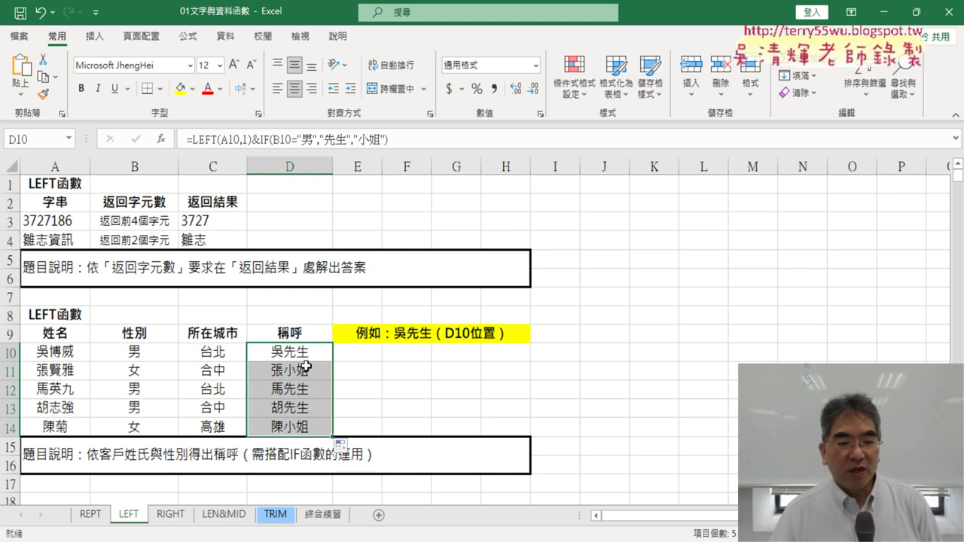
pyautogui.click(152, 378)
pyautogui.click(297, 371)
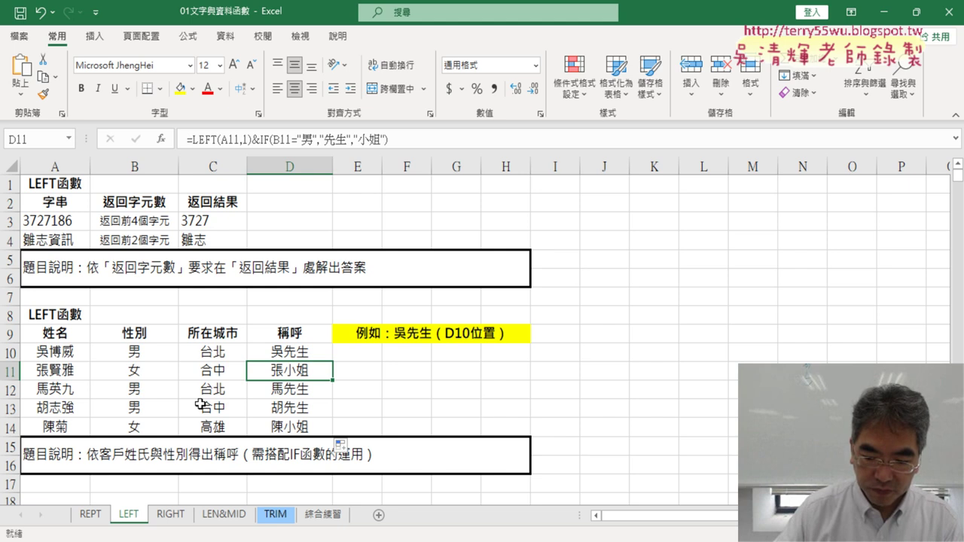
pyautogui.hotkey('ctrl', 'pagedown')
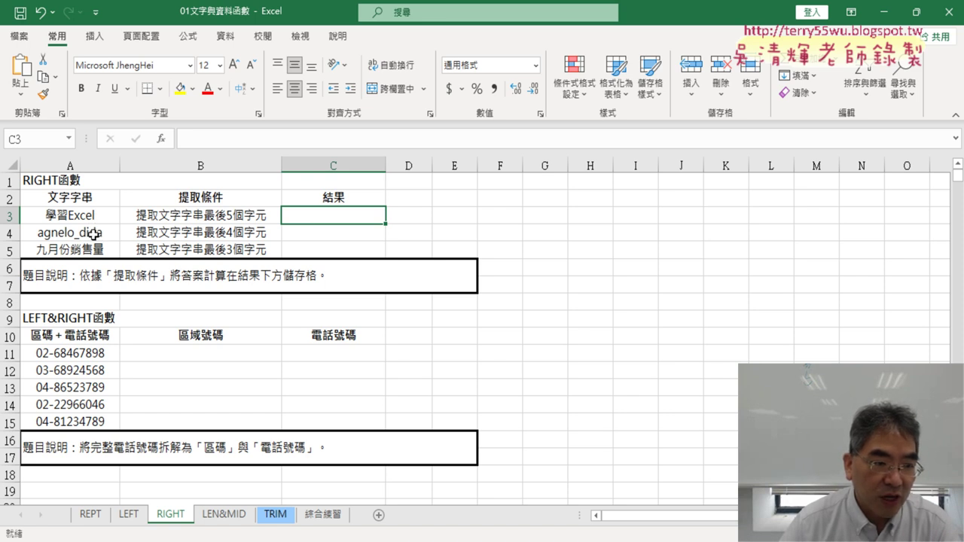
pyautogui.click(326, 236)
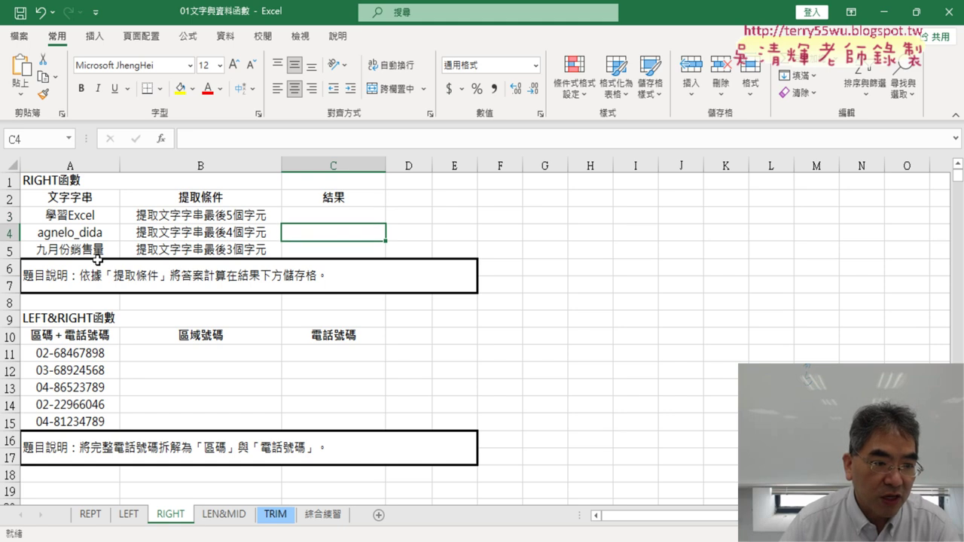
pyautogui.click(336, 251)
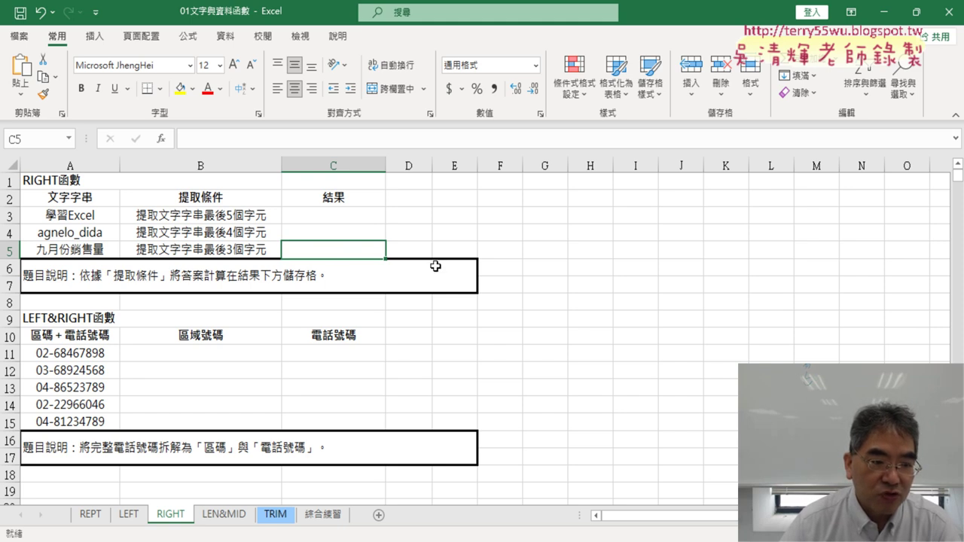
pyautogui.click(238, 358)
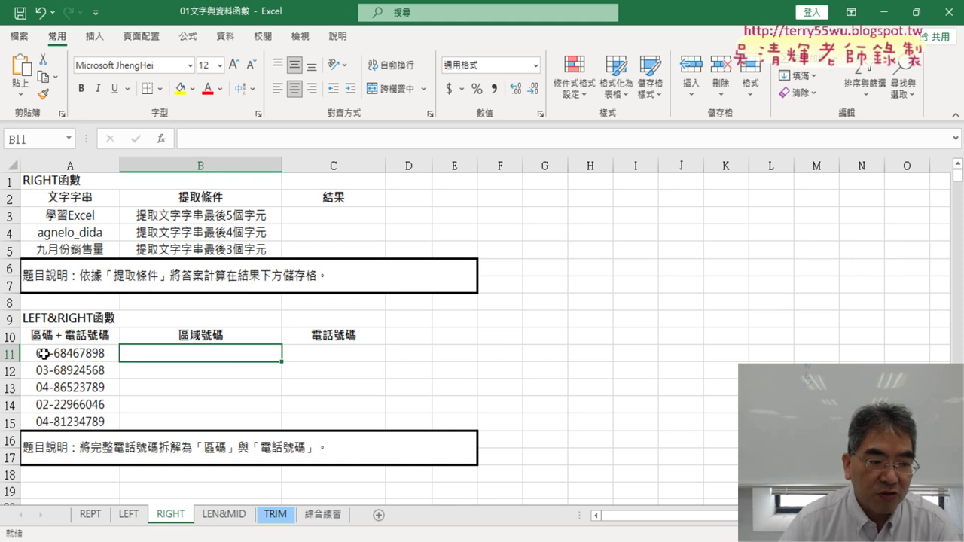
pyautogui.click(333, 355)
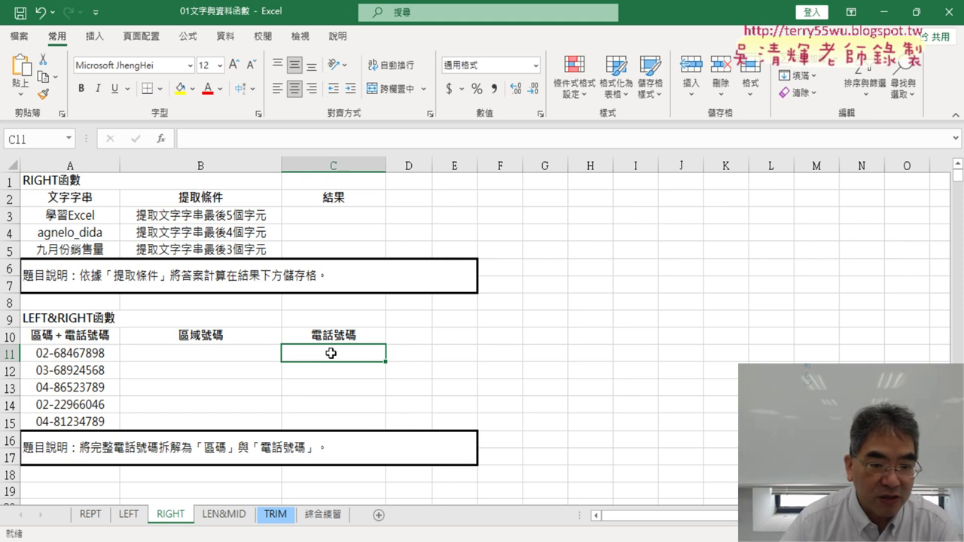
pyautogui.click(210, 362)
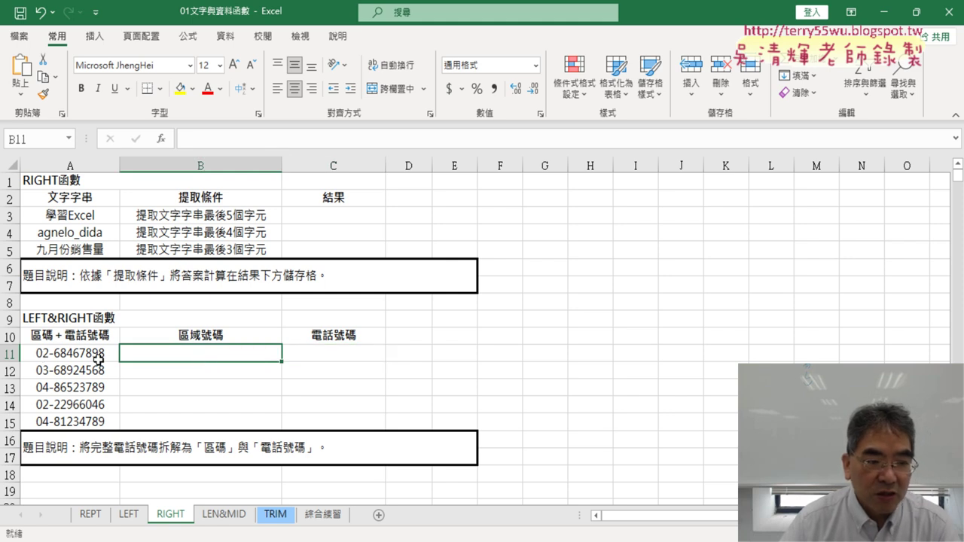
pyautogui.click(343, 352)
pyautogui.click(242, 353)
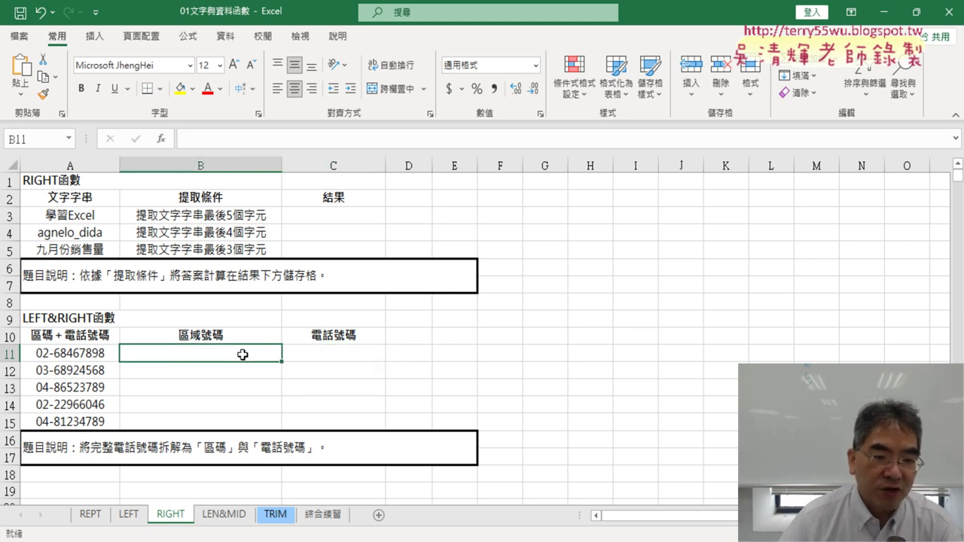
pyautogui.click(351, 361)
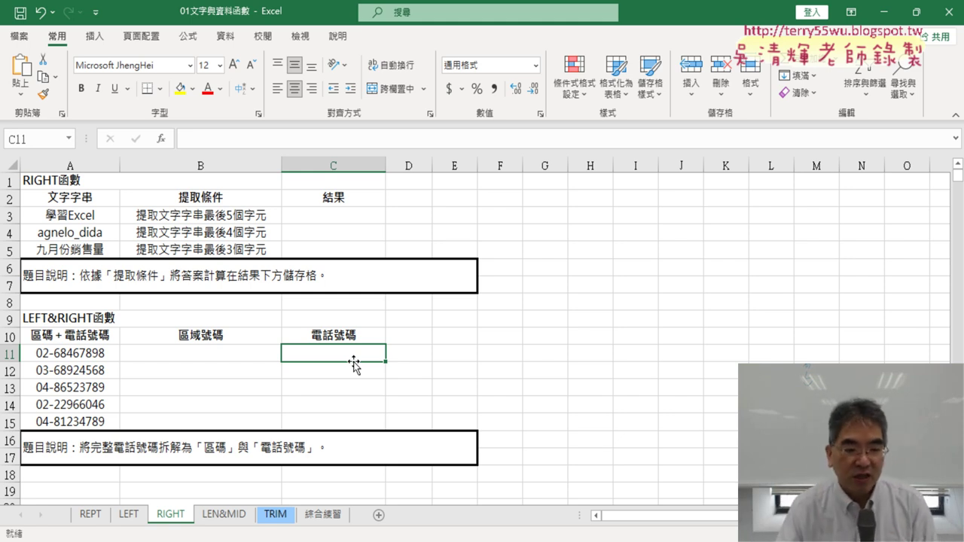
# Step: On the LEN&MID sheet, insert an IF function from the Logical category into D3
pyautogui.click(224, 516)
pyautogui.scroll(-3, 372, 402)
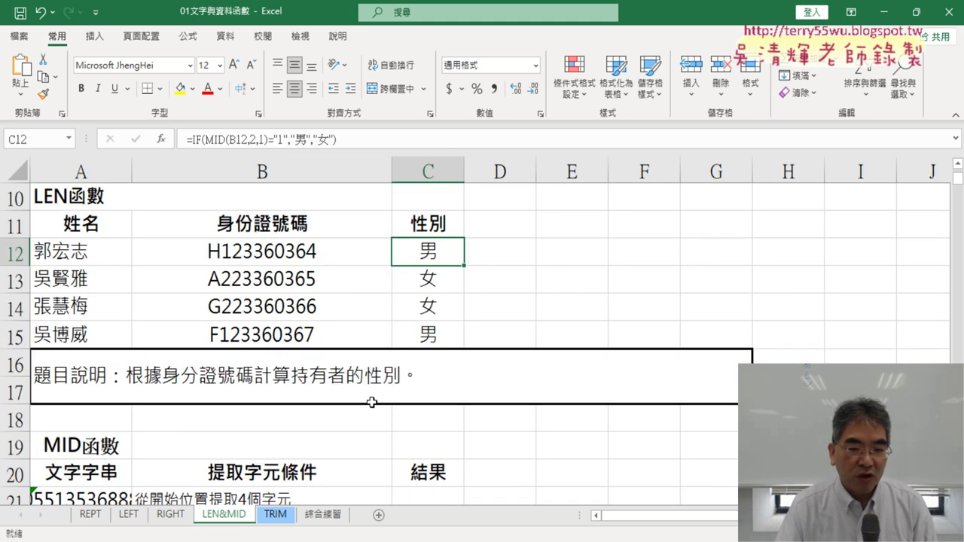
pyautogui.scroll(3, 372, 402)
pyautogui.click(500, 256)
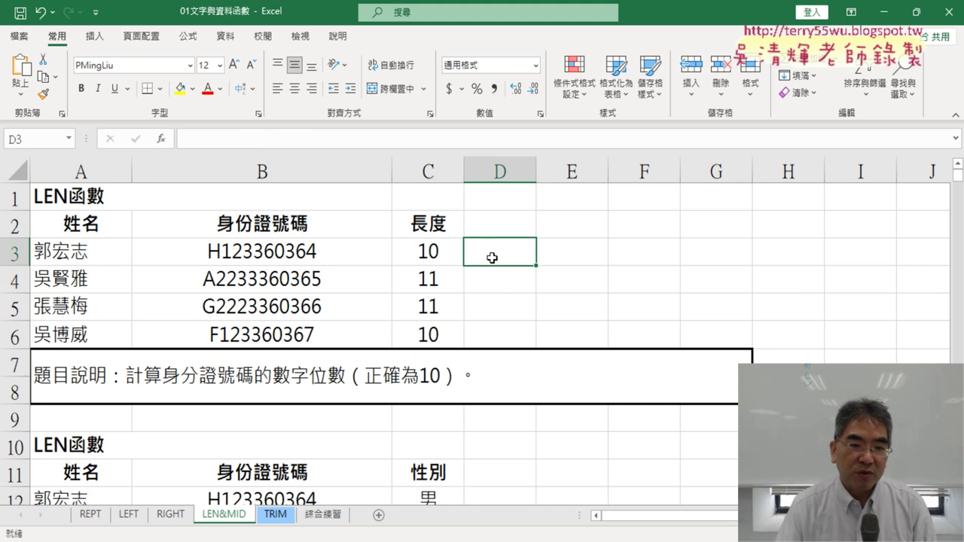
pyautogui.click(160, 138)
pyautogui.click(781, 133)
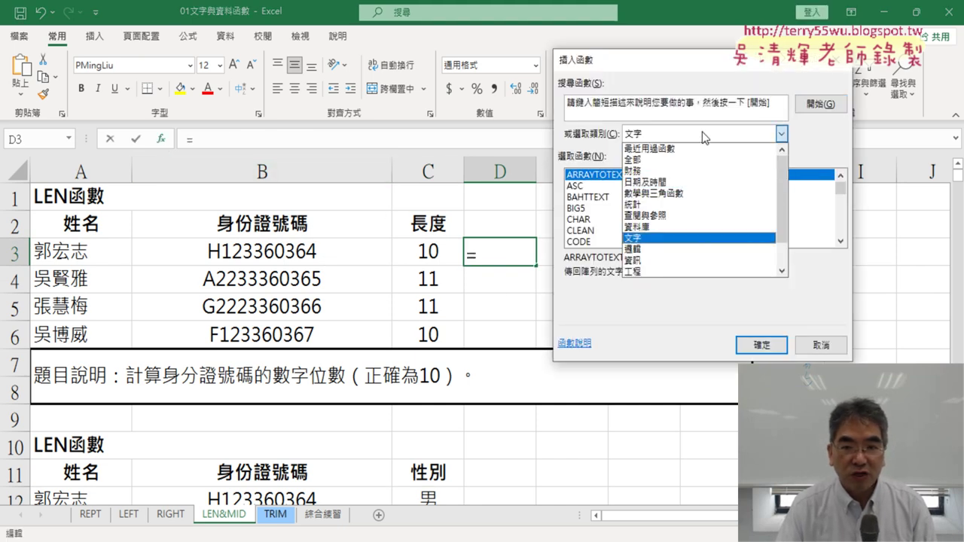
pyautogui.click(683, 250)
pyautogui.doubleClick(573, 197)
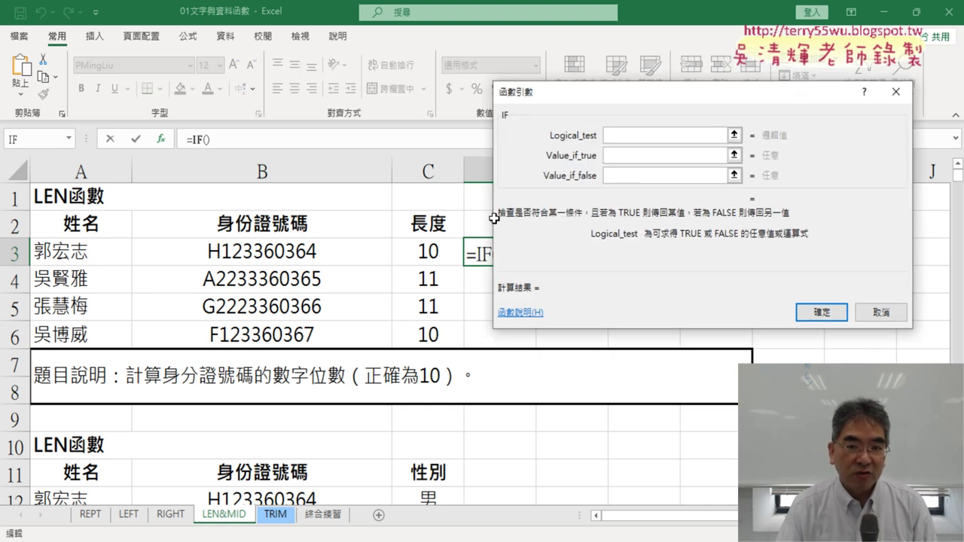
# Step: Set D3 to =IF(C3=10,"是","否") and fill it down to D6
pyautogui.click(428, 251)
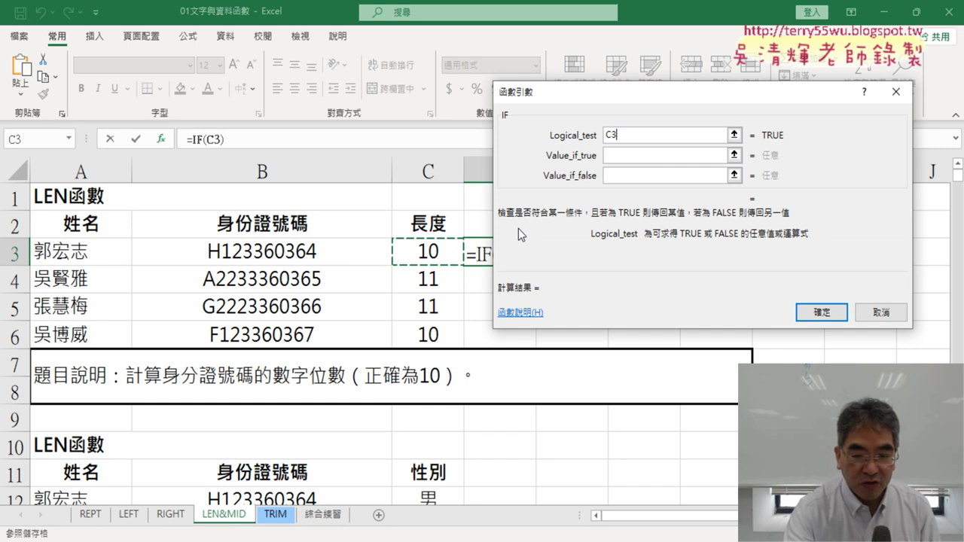
pyautogui.write('ㄦ')
pyautogui.press('BackSpace')
pyautogui.write('=')
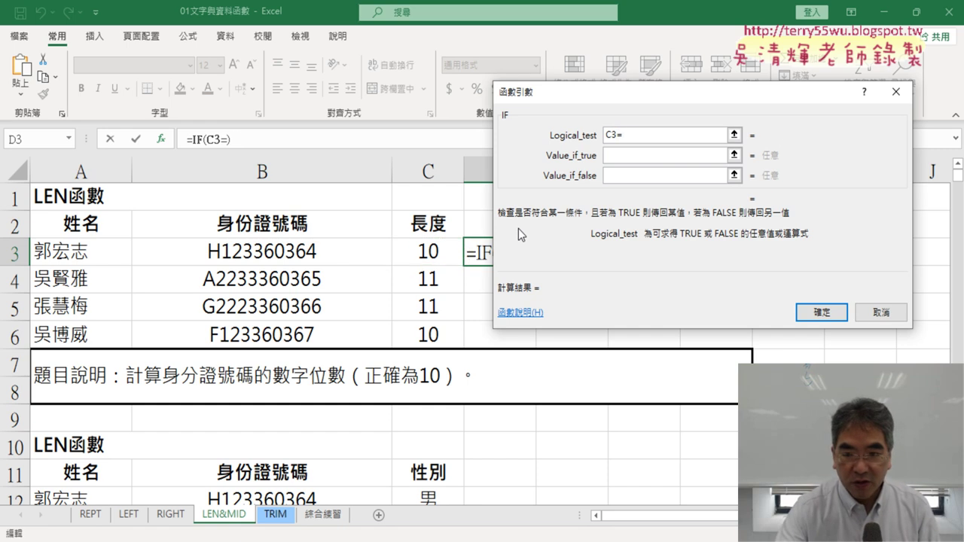
pyautogui.write('10')
pyautogui.click(637, 154)
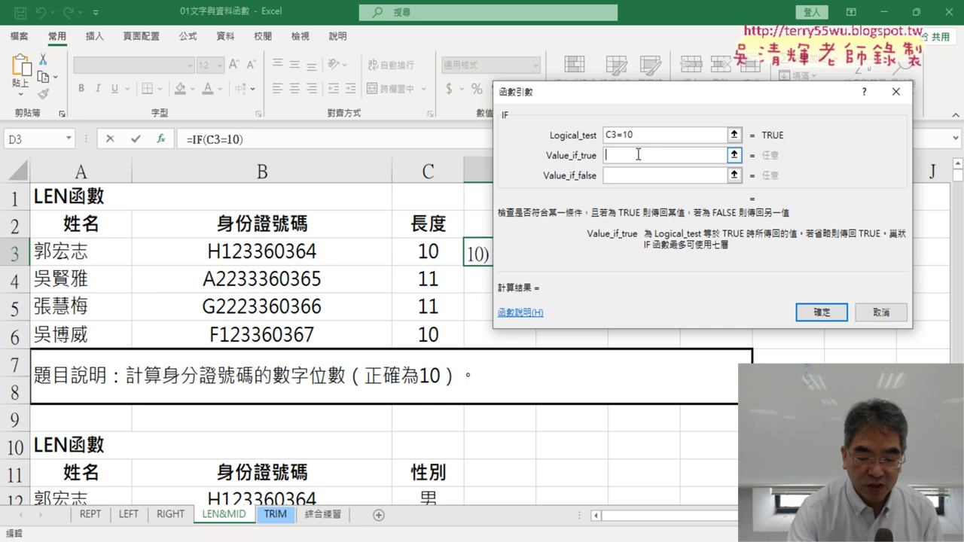
pyautogui.write('ㄕ是')
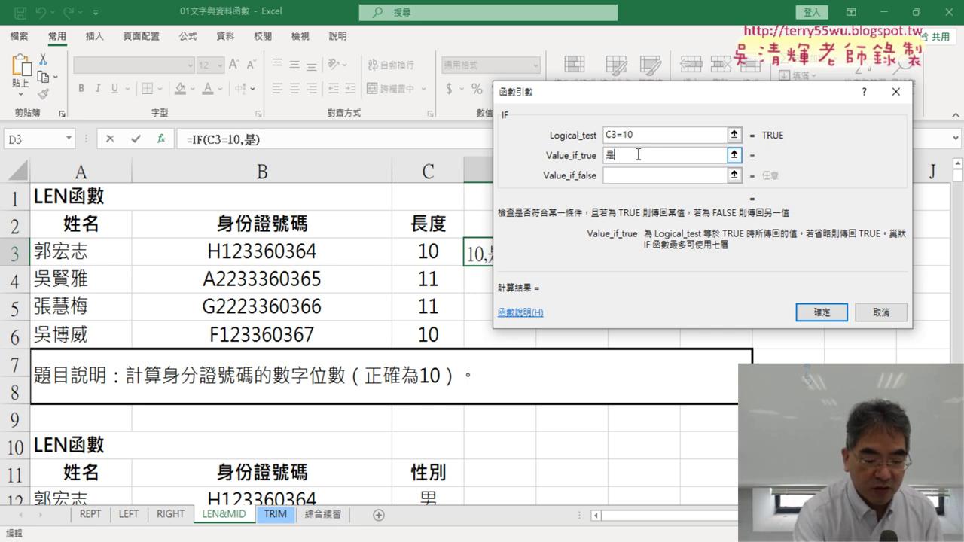
pyautogui.press('Tab')
pyautogui.write('否')
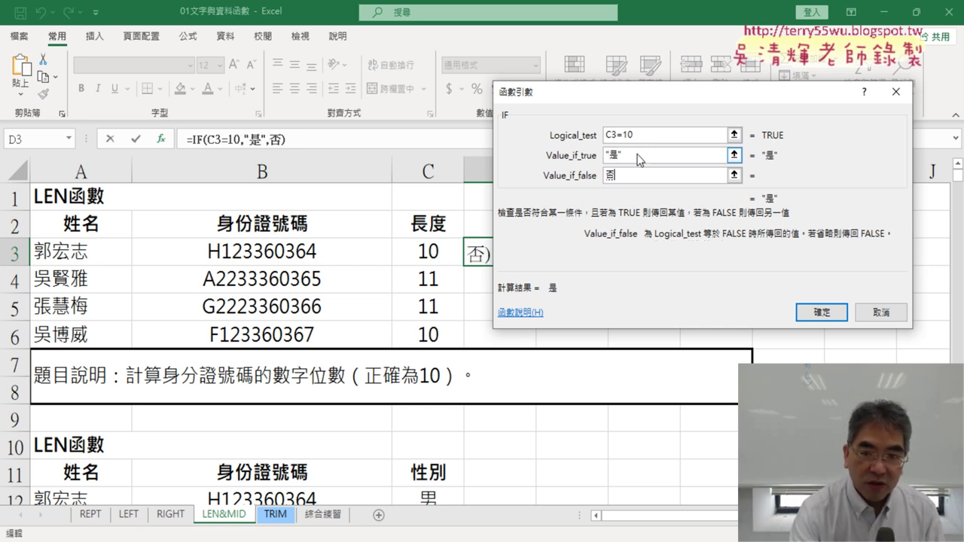
pyautogui.click(693, 155)
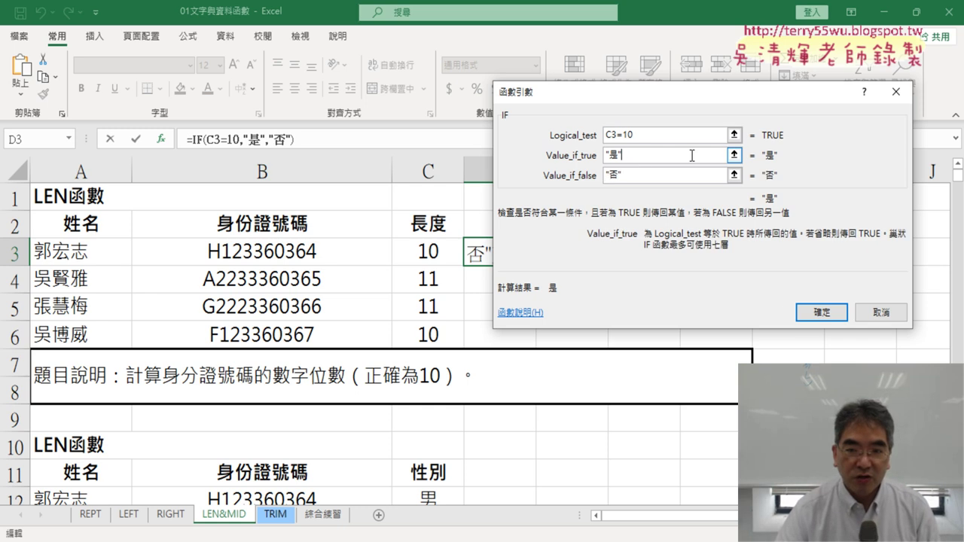
pyautogui.click(825, 315)
pyautogui.moveTo(535, 265); pyautogui.dragTo(529, 345)
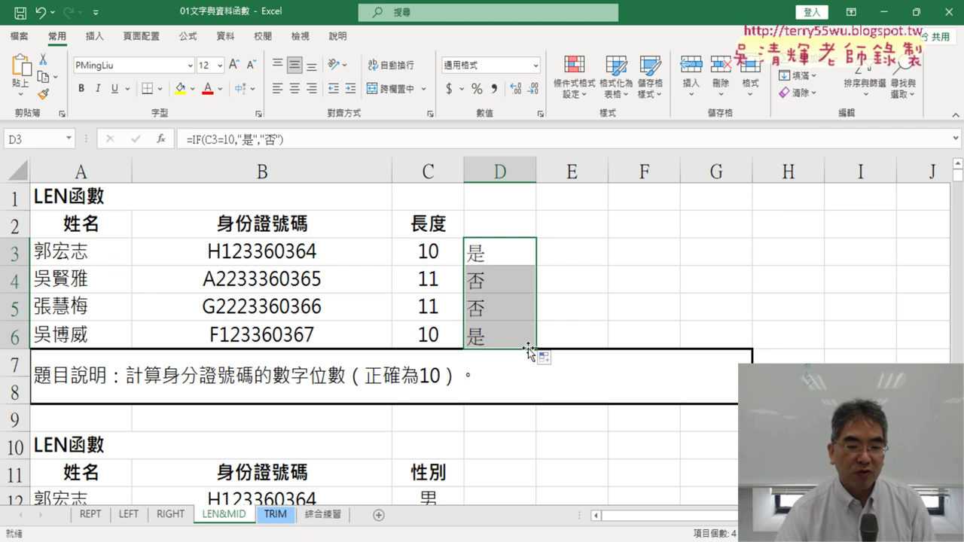
pyautogui.scroll(-2, 529, 350)
pyautogui.scroll(-1, 529, 350)
pyautogui.scroll(-2, 528, 348)
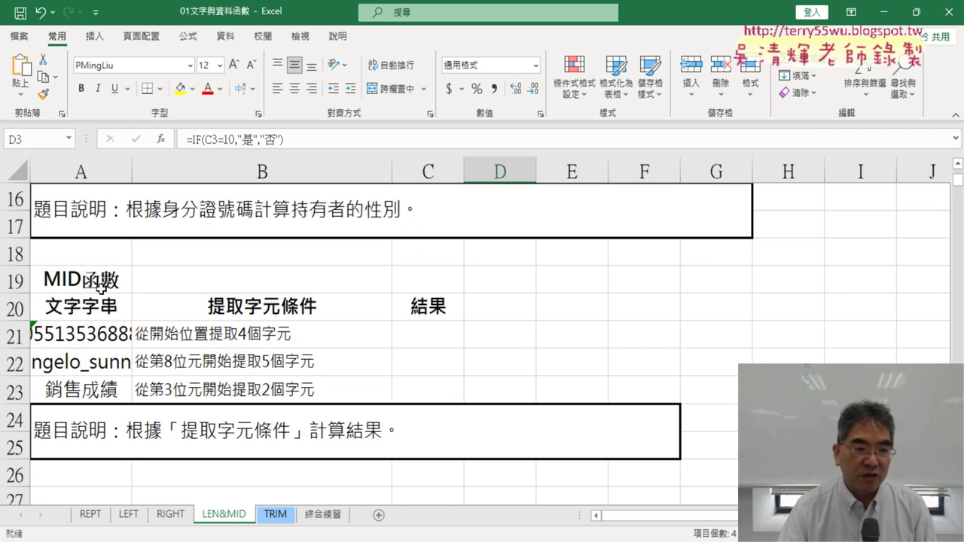
pyautogui.doubleClick(129, 168)
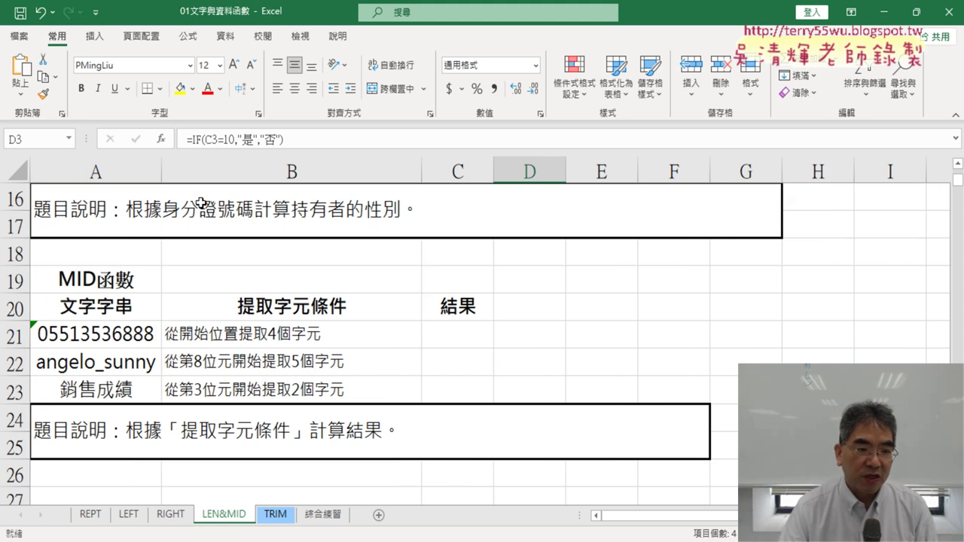
pyautogui.moveTo(161, 174); pyautogui.dragTo(134, 177)
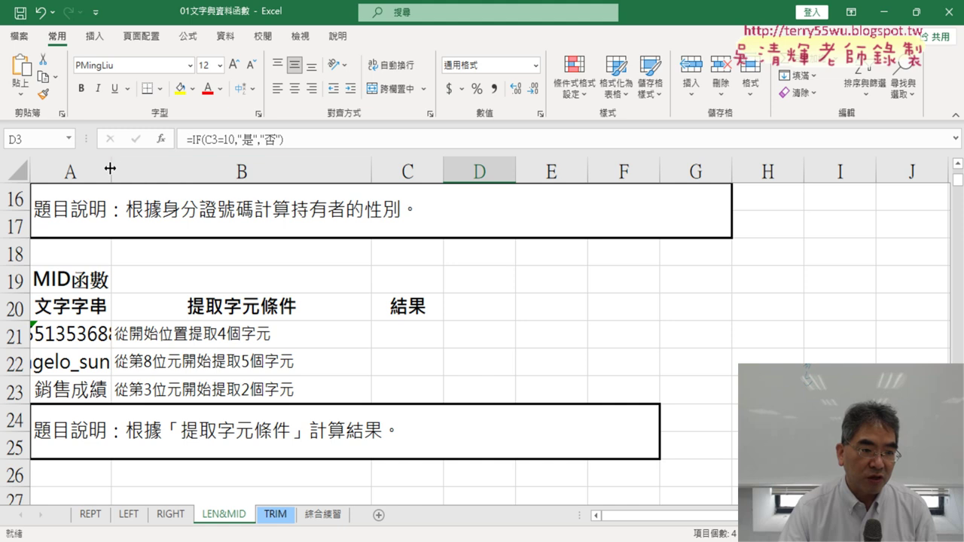
pyautogui.moveTo(112, 163); pyautogui.dragTo(98, 162)
pyautogui.doubleClick(98, 162)
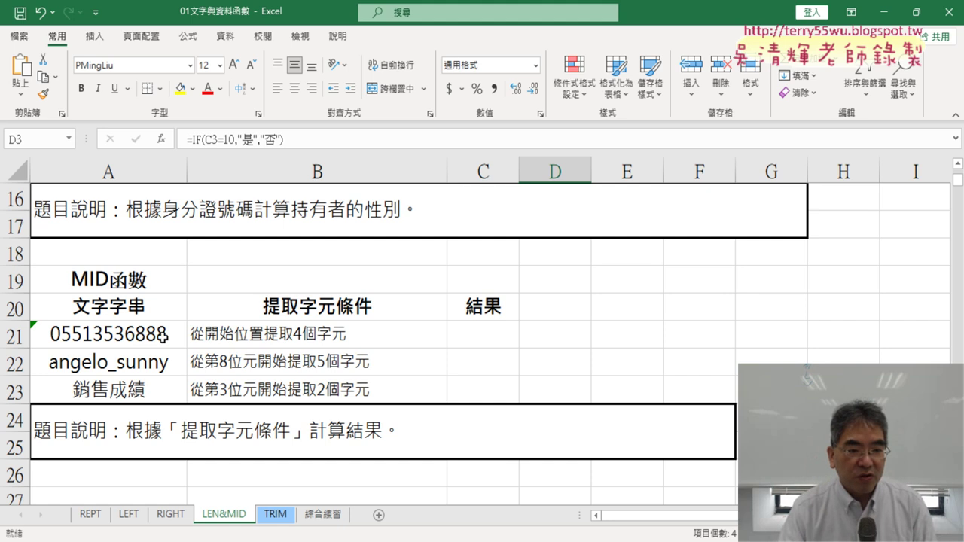
pyautogui.click(254, 339)
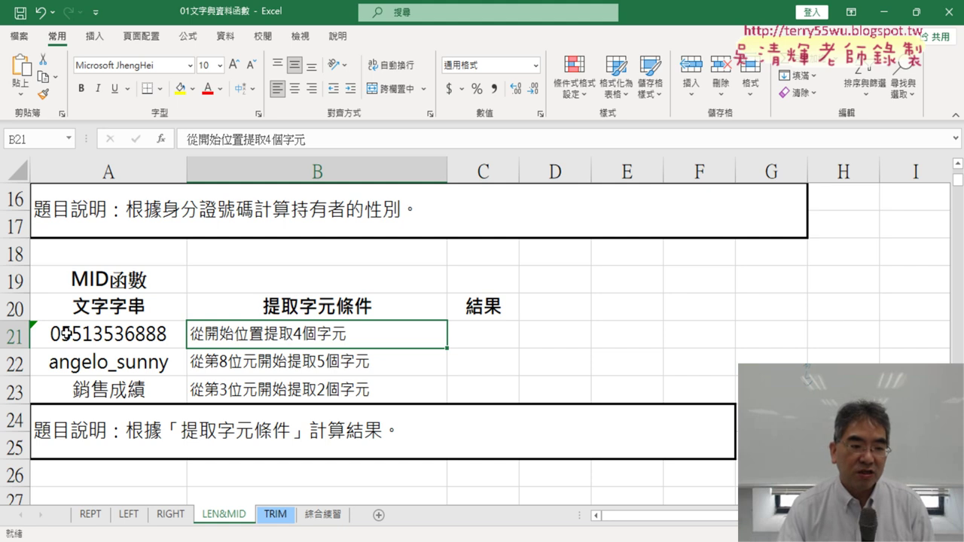
# Step: Select C21, widen column C, and choose MID from the 文字 (Text) function category
pyautogui.click(509, 326)
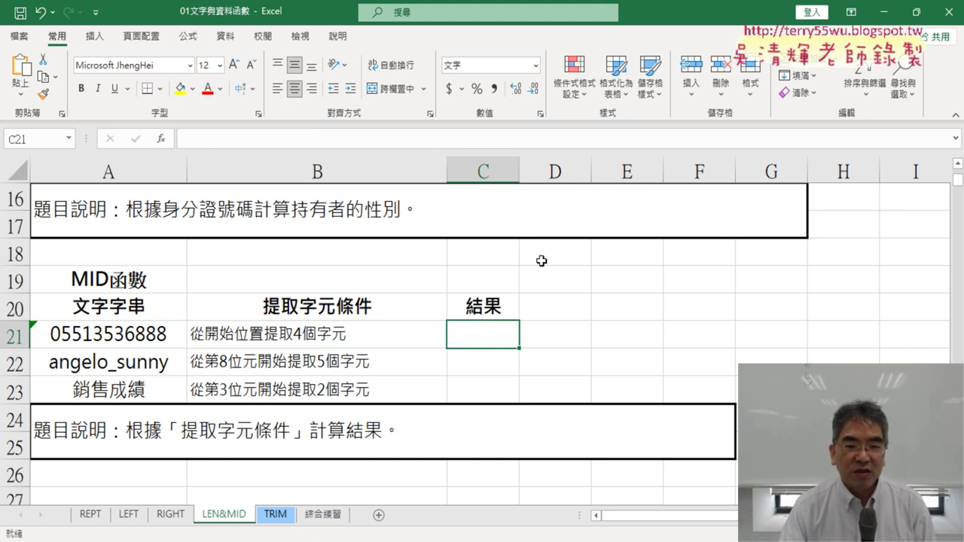
pyautogui.moveTo(523, 171); pyautogui.dragTo(586, 172)
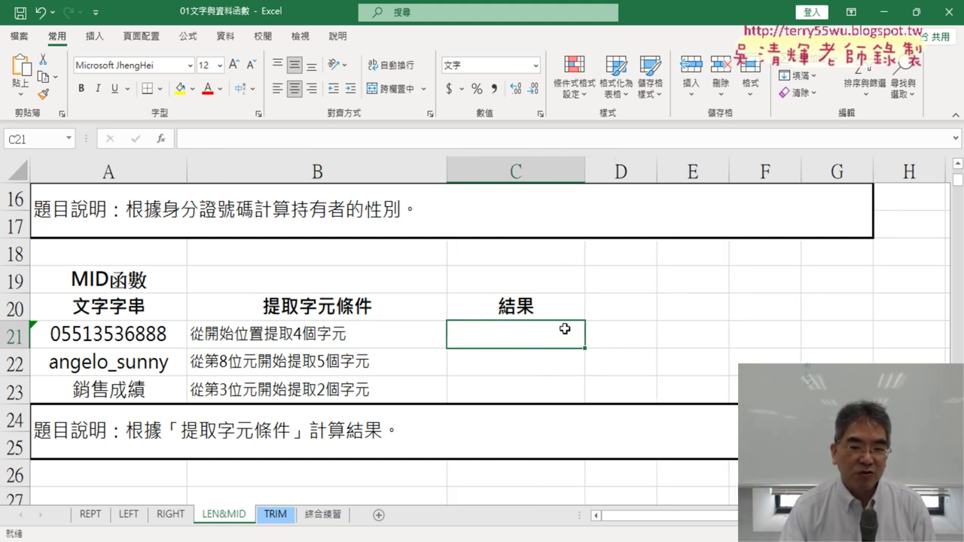
pyautogui.click(161, 140)
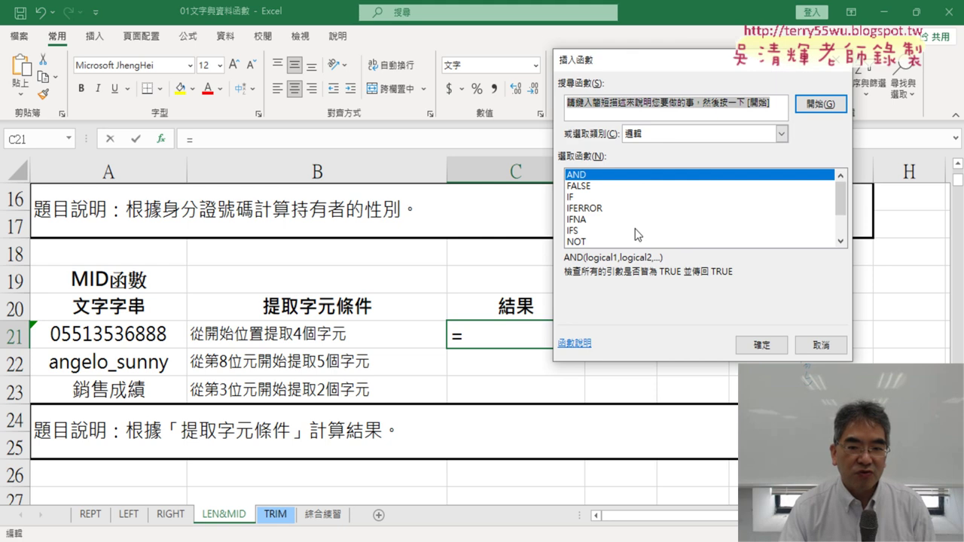
pyautogui.click(781, 133)
pyautogui.click(705, 238)
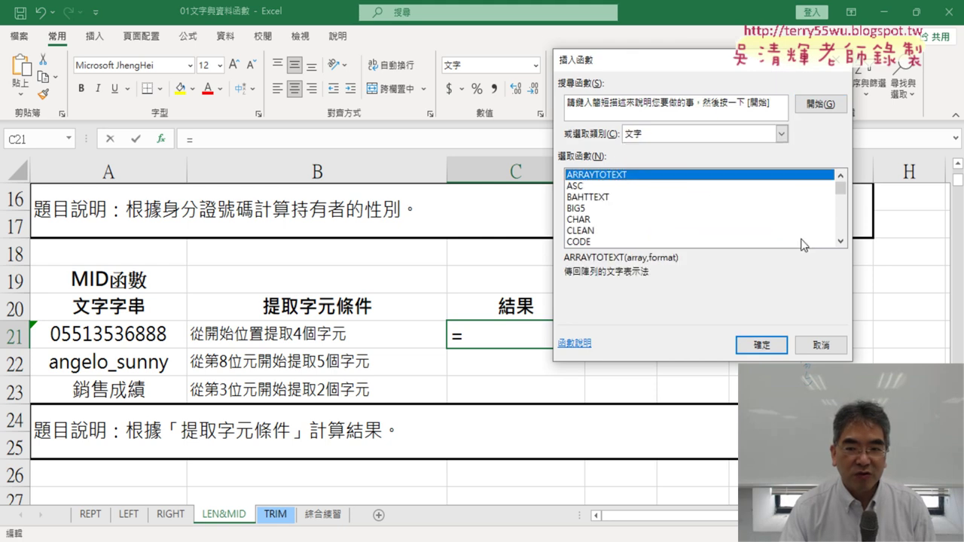
pyautogui.click(841, 242)
pyautogui.click(841, 242)
pyautogui.click(841, 242)
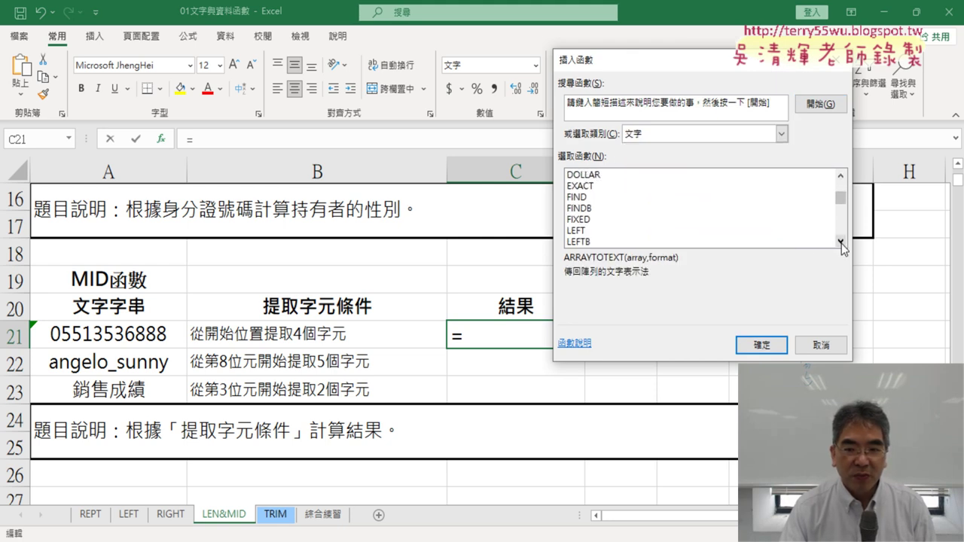
pyautogui.click(841, 241)
pyautogui.click(842, 241)
pyautogui.click(841, 242)
pyautogui.click(842, 242)
pyautogui.click(642, 234)
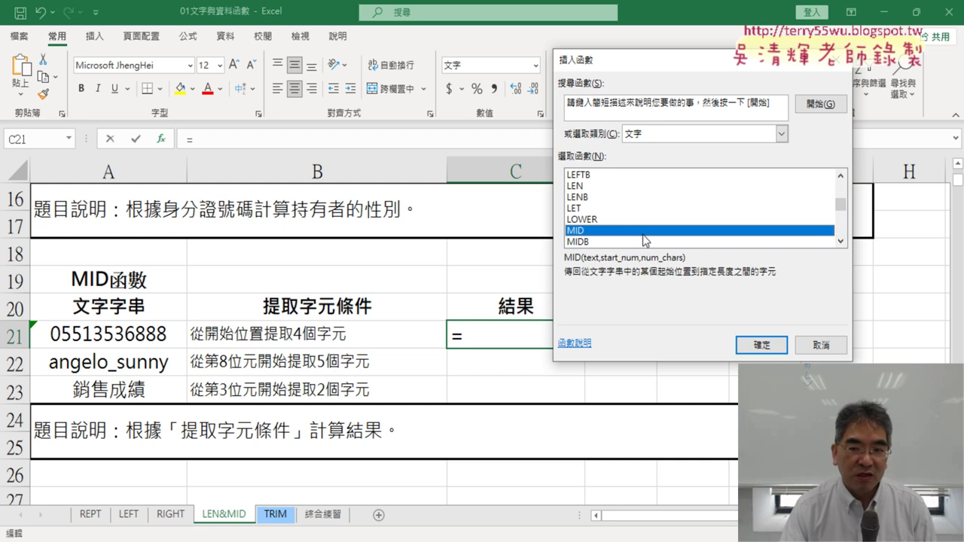
pyautogui.click(761, 345)
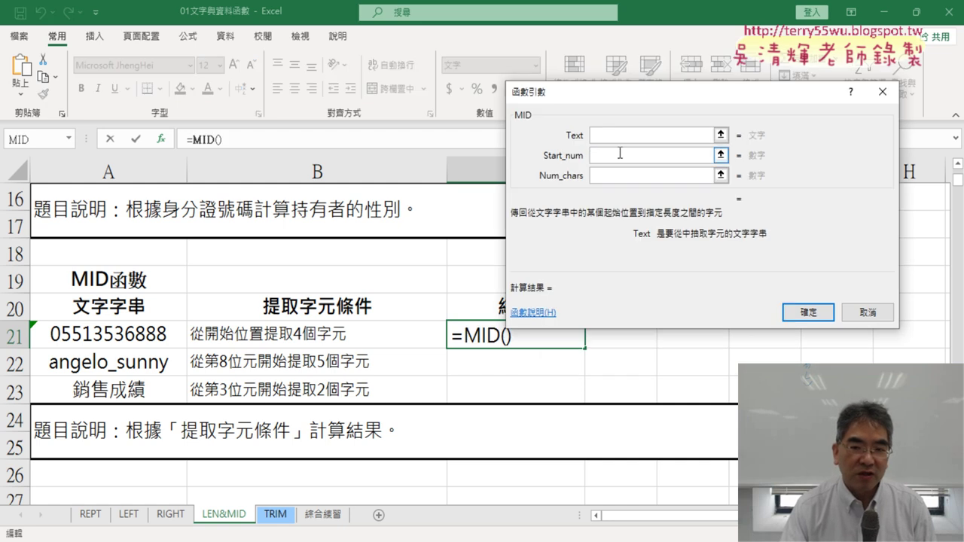
# Step: Set the MID arguments to Text A21, Start_num 1 and Num_chars 4, then confirm
pyautogui.click(95, 342)
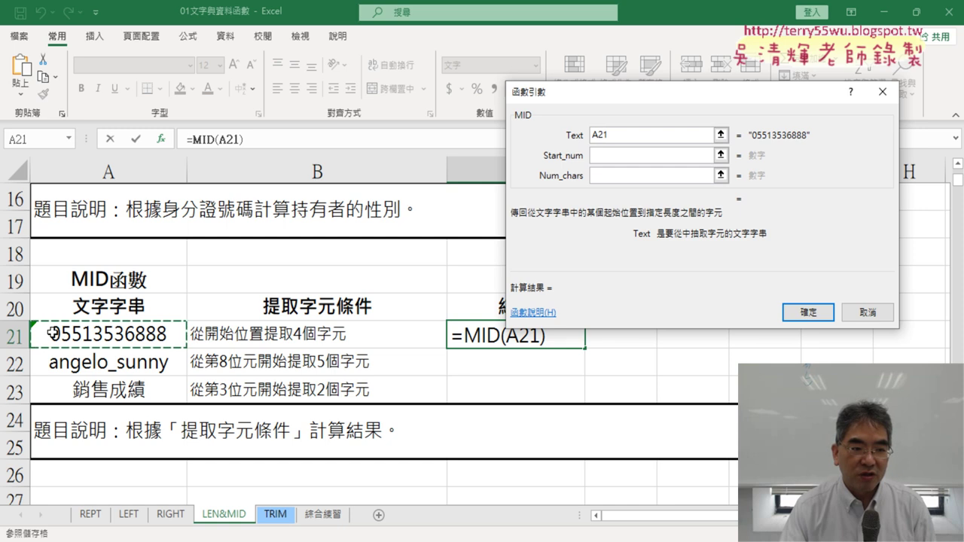
pyautogui.click(618, 155)
pyautogui.write('1')
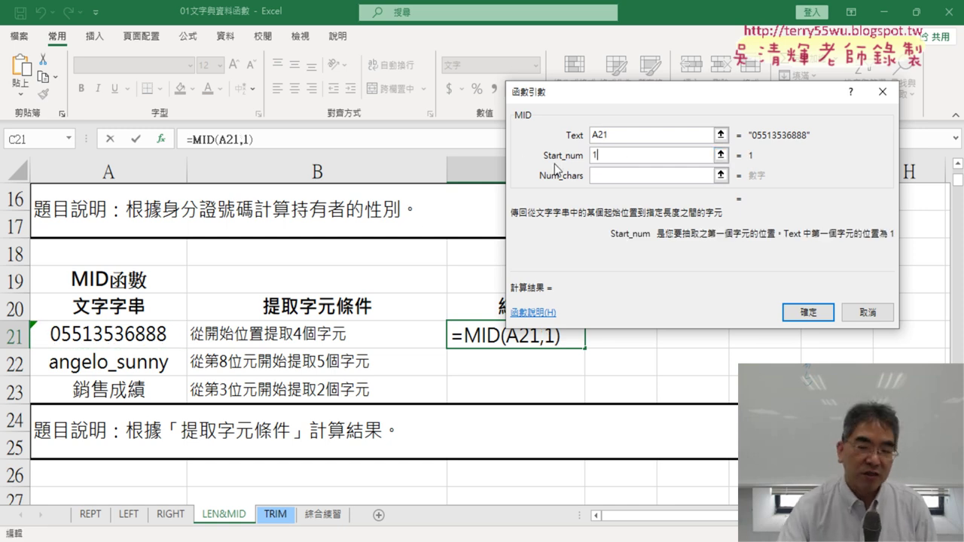
pyautogui.click(708, 175)
pyautogui.write('4')
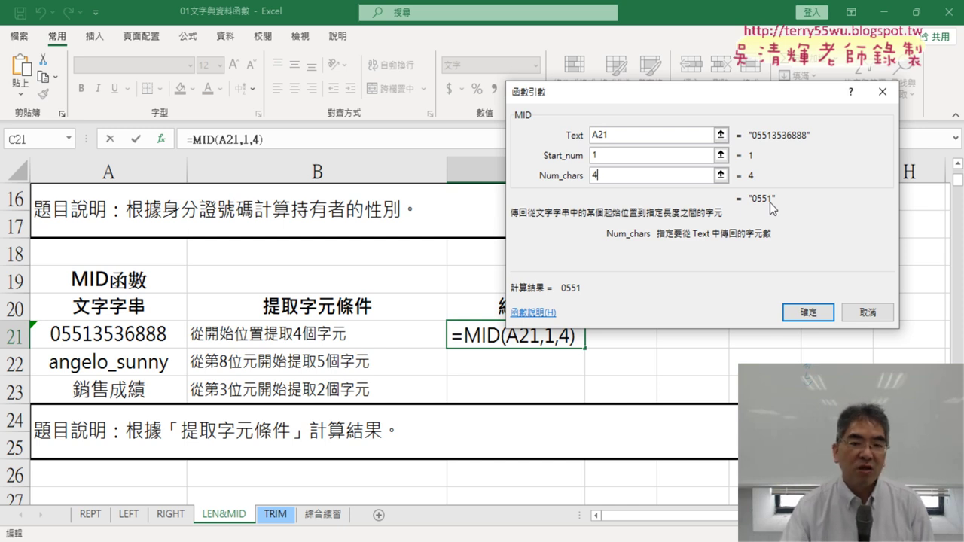
pyautogui.click(808, 312)
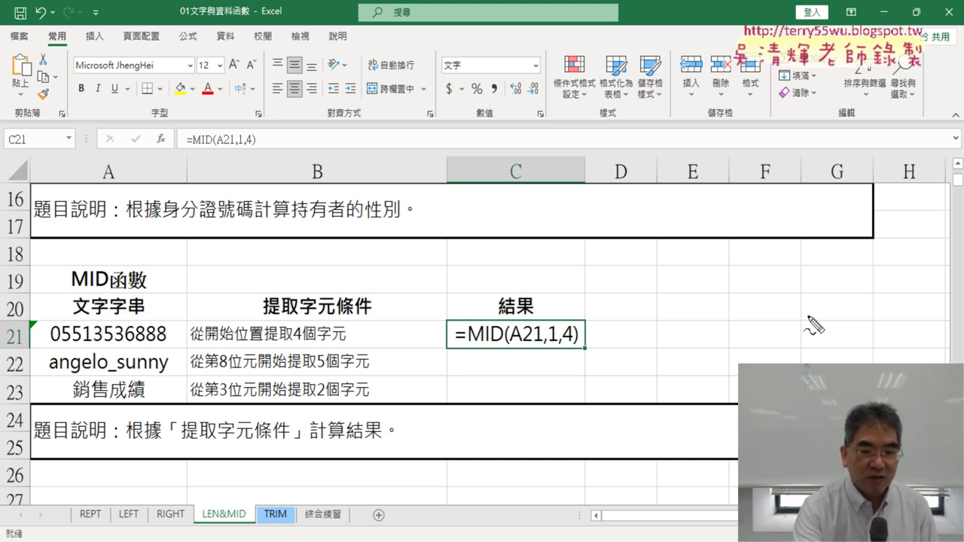
pyautogui.moveTo(253, 152)
pyautogui.mouseDown()
pyautogui.moveTo(185, 147)
pyautogui.moveTo(490, 265)
pyautogui.mouseUp()
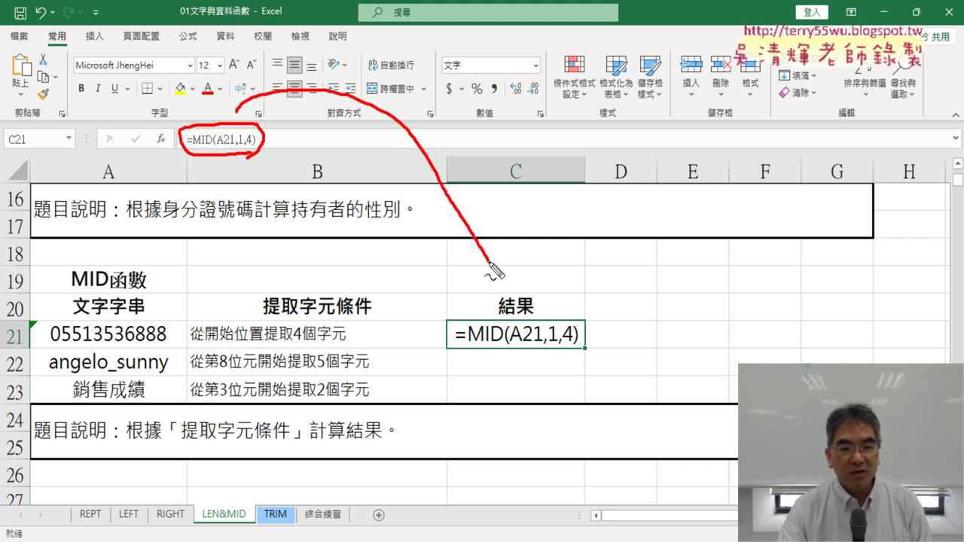
pyautogui.moveTo(490, 265); pyautogui.dragTo(530, 295)
pyautogui.moveTo(579, 345); pyautogui.dragTo(463, 350)
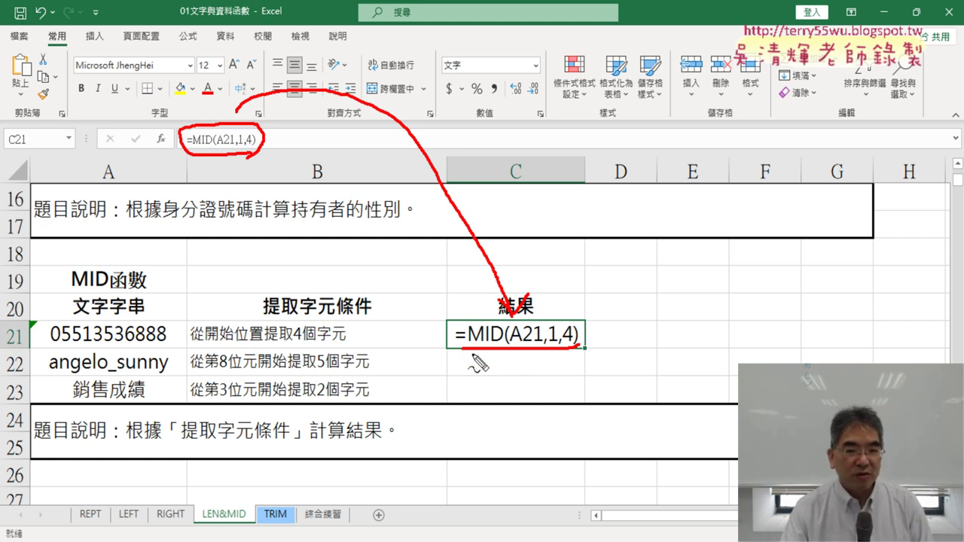
pyautogui.press('Escape')
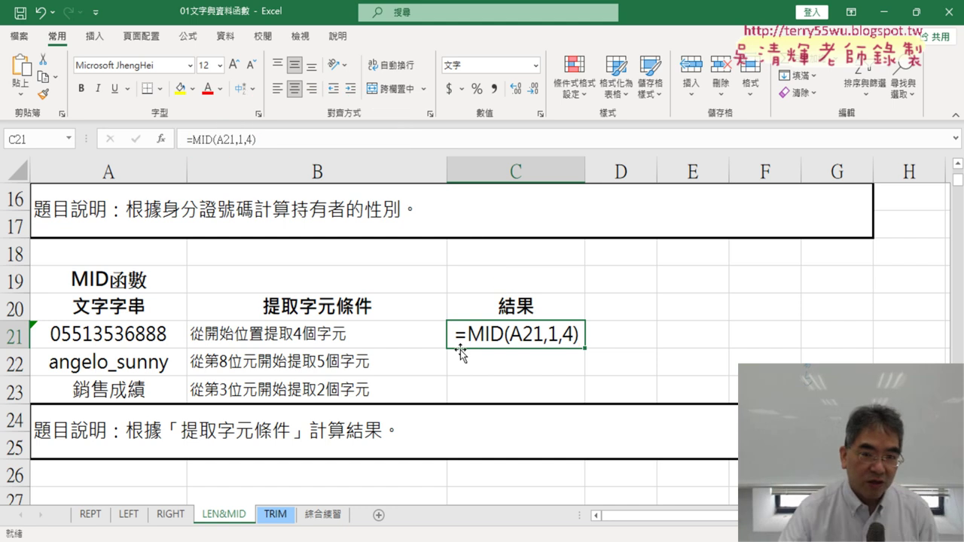
# Step: Compare the gender formula cells around C12 with C21, then show the number format list for C21
pyautogui.scroll(2, 460, 350)
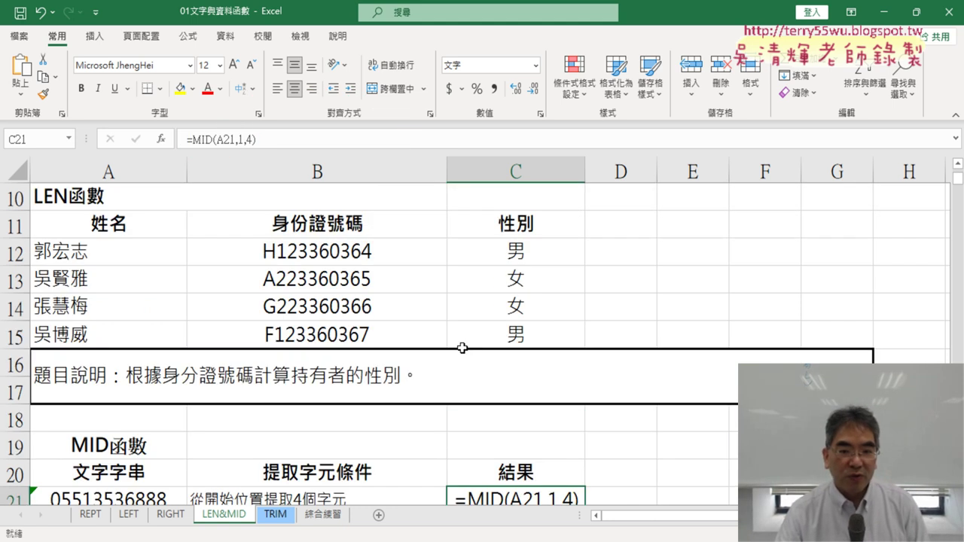
pyautogui.click(533, 251)
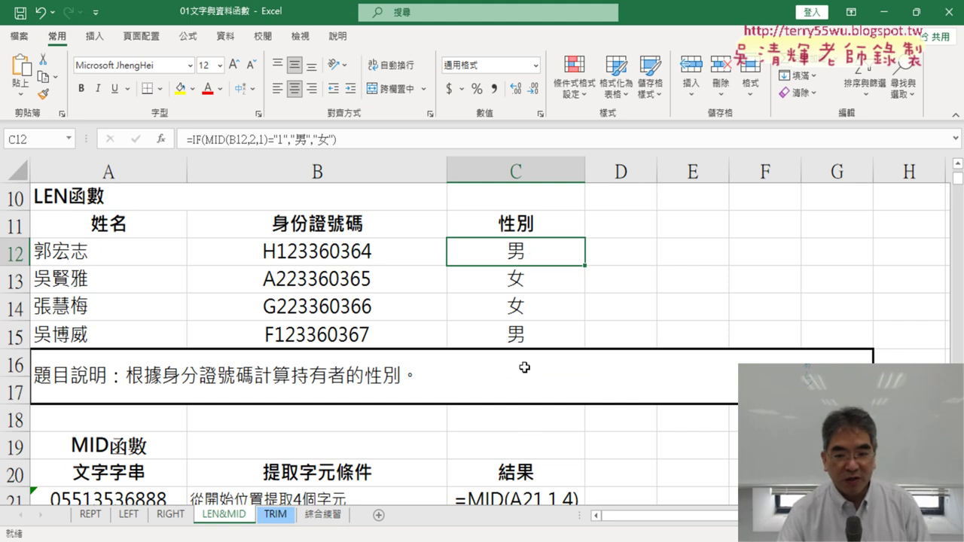
pyautogui.click(529, 499)
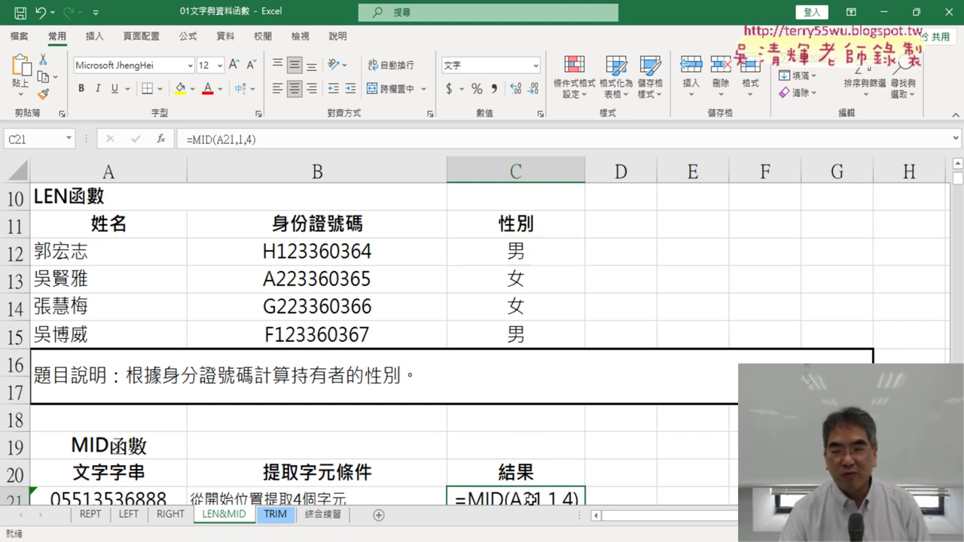
pyautogui.click(516, 252)
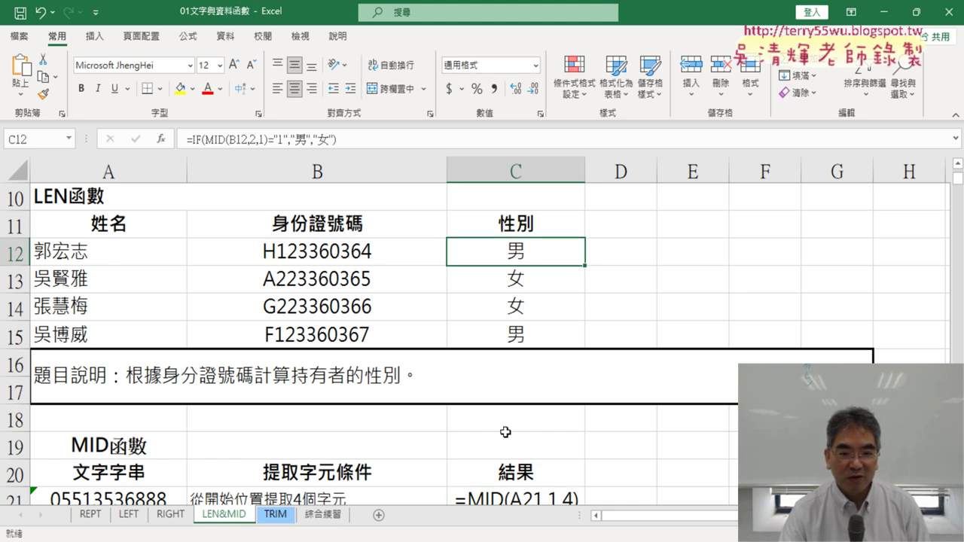
pyautogui.click(520, 499)
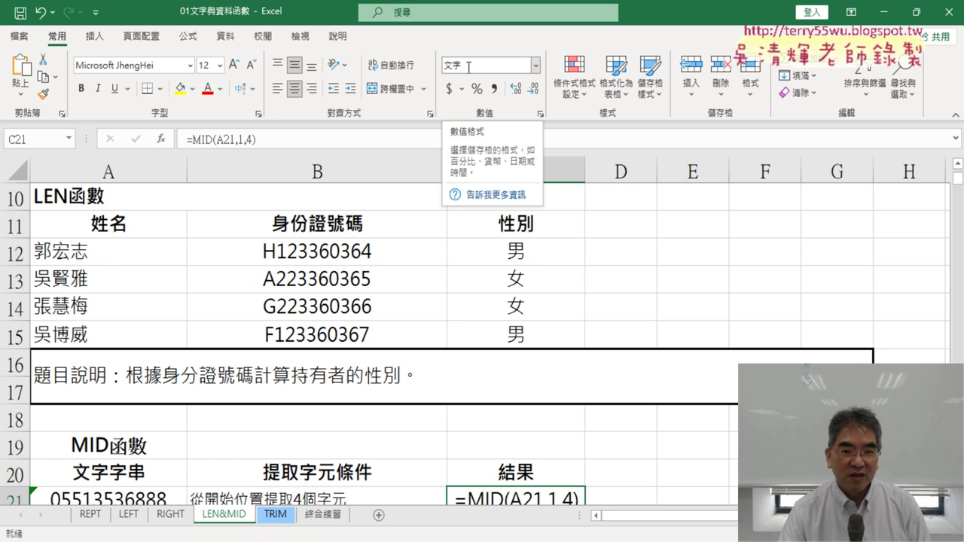
pyautogui.click(541, 269)
pyautogui.click(537, 244)
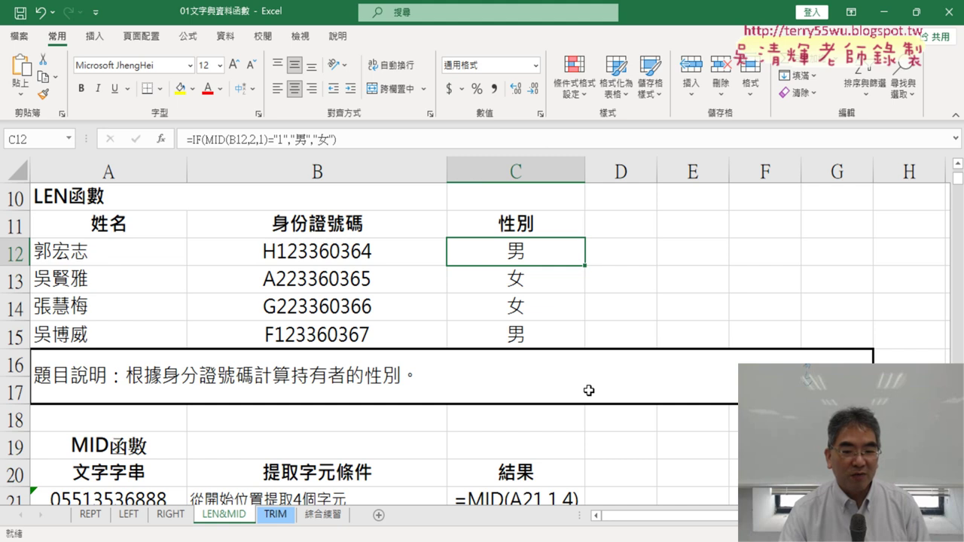
pyautogui.click(536, 495)
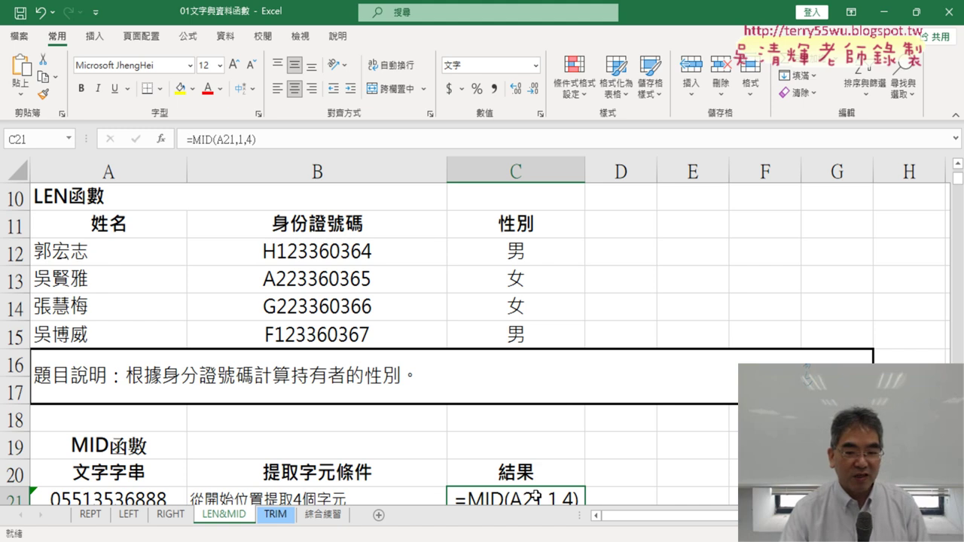
pyautogui.click(537, 66)
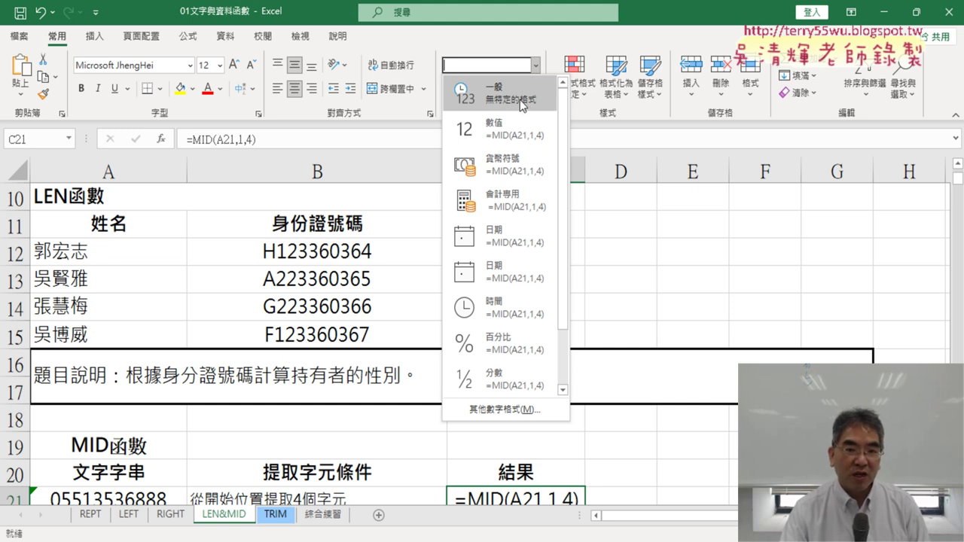
# Step: Apply the 一般 (General) format to C21 and re-enter =MID(A21,1,4) so it shows 0551
pyautogui.click(509, 93)
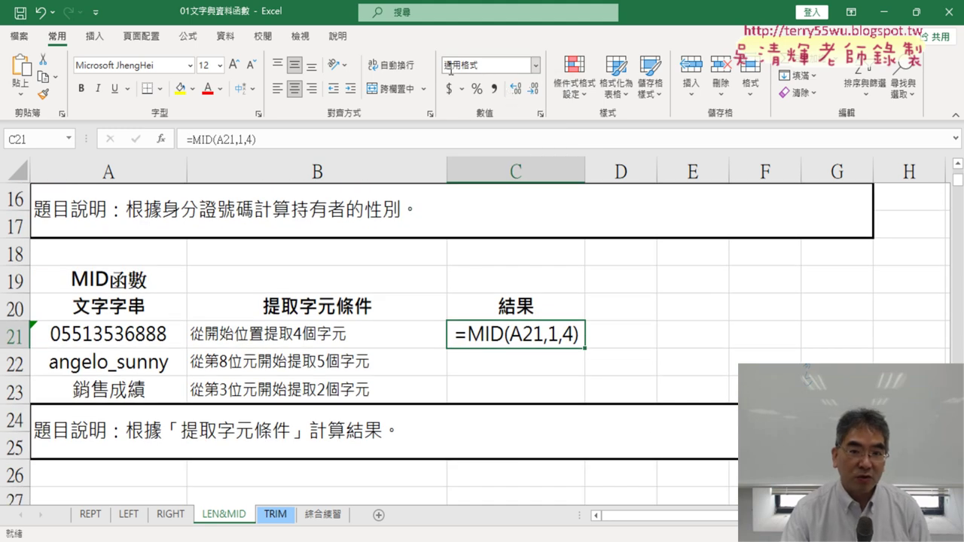
pyautogui.click(534, 66)
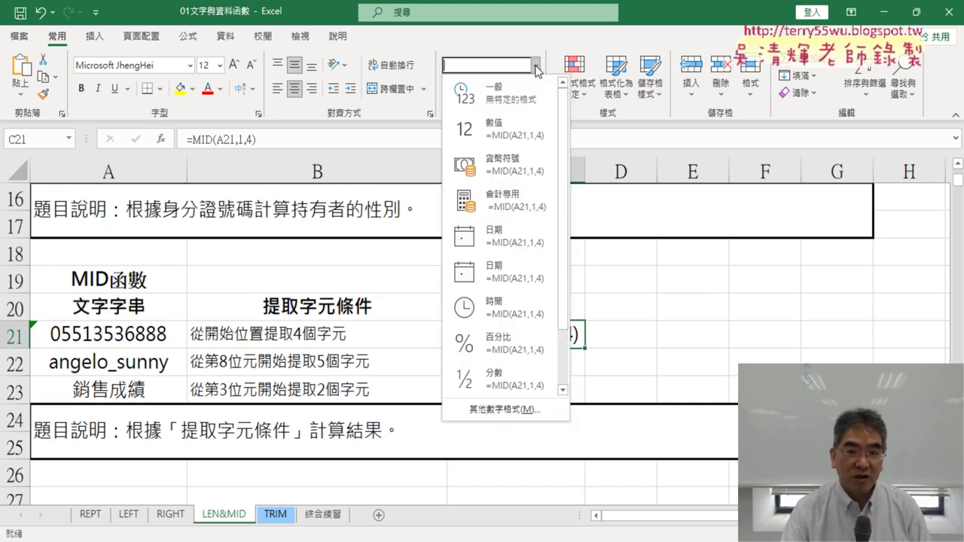
pyautogui.click(508, 99)
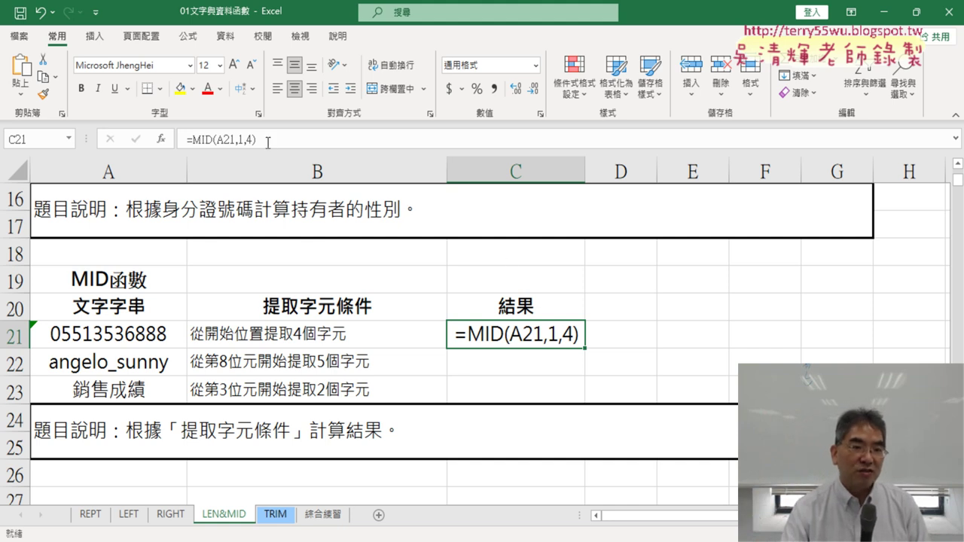
pyautogui.click(206, 139)
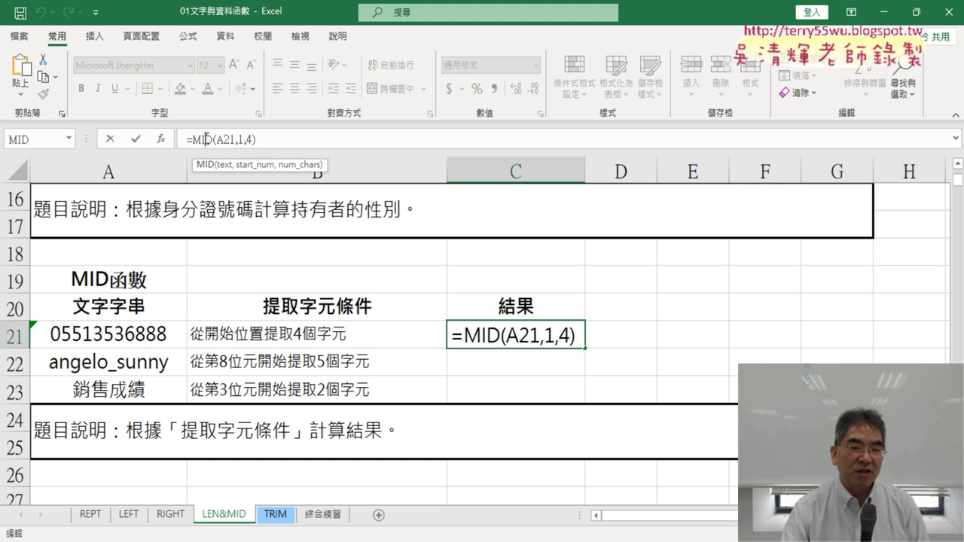
pyautogui.click(137, 143)
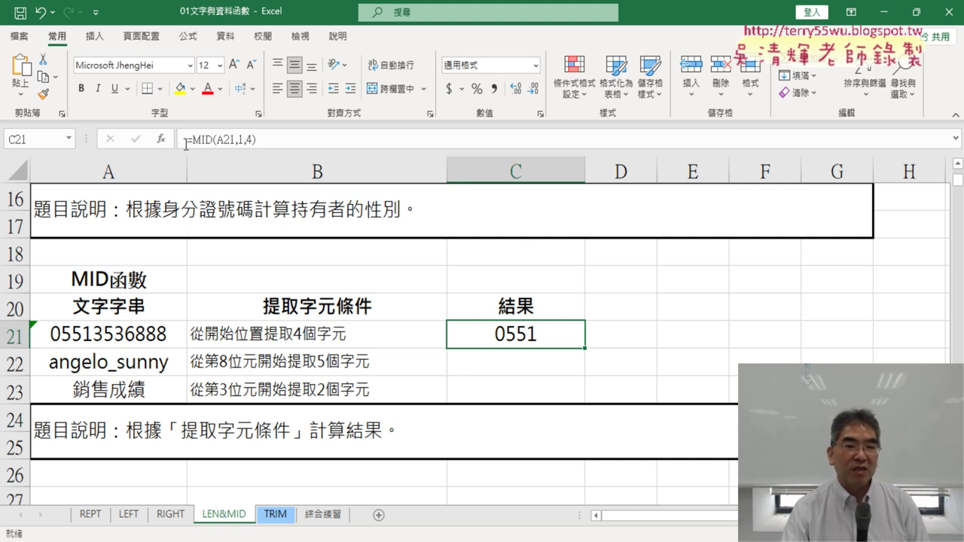
pyautogui.click(589, 349)
pyautogui.click(542, 336)
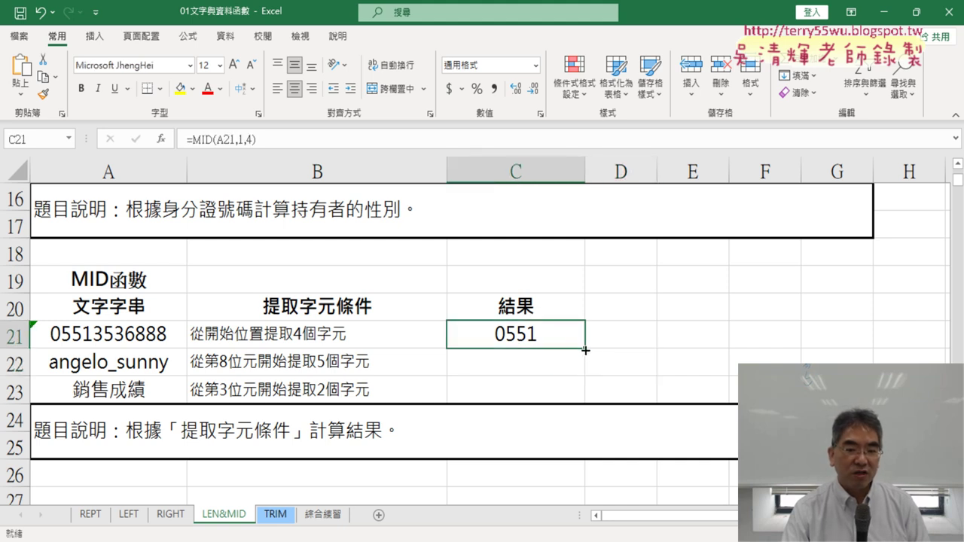
# Step: Copy the MID formula down to C22:C23 and edit C22 to =MID(A22,8,5), returning sunny
pyautogui.moveTo(585, 350); pyautogui.dragTo(585, 403)
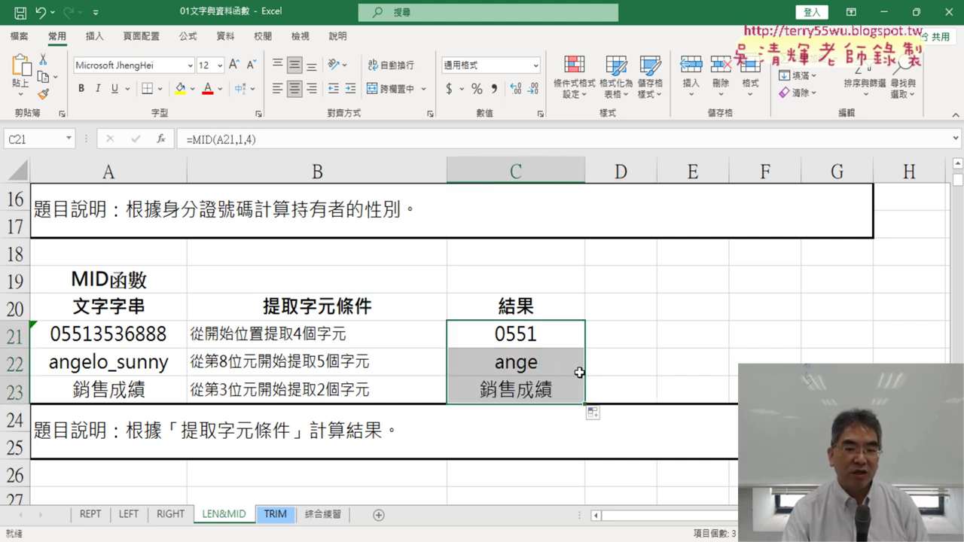
pyautogui.click(551, 338)
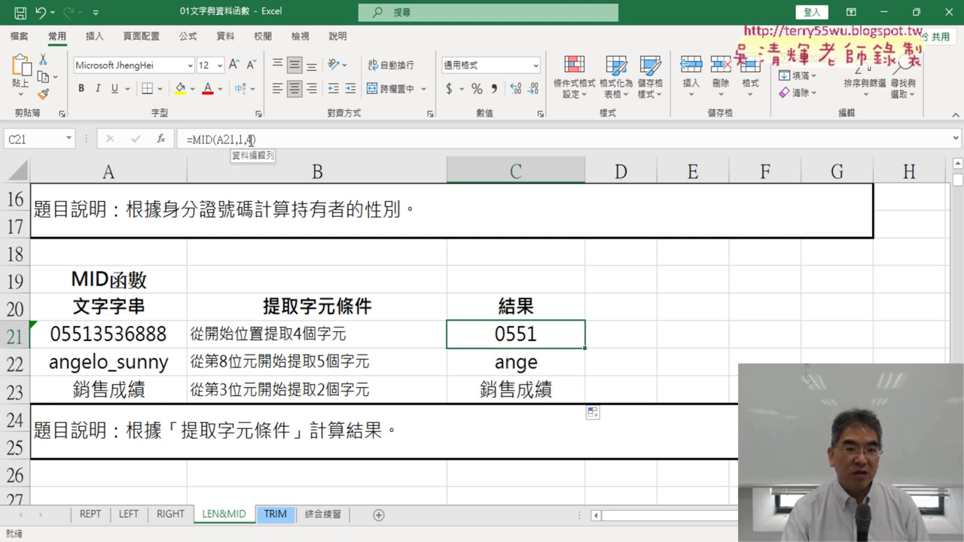
pyautogui.click(549, 365)
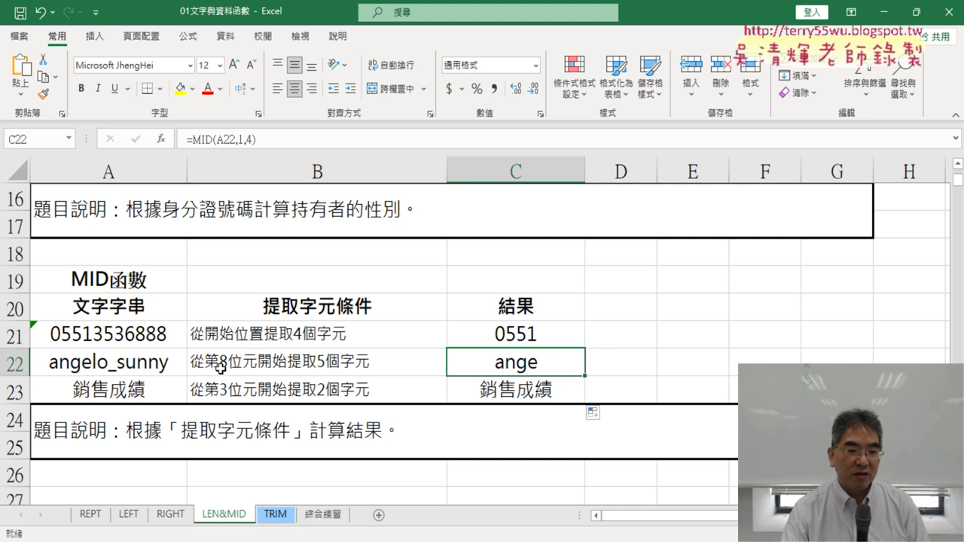
pyautogui.click(242, 139)
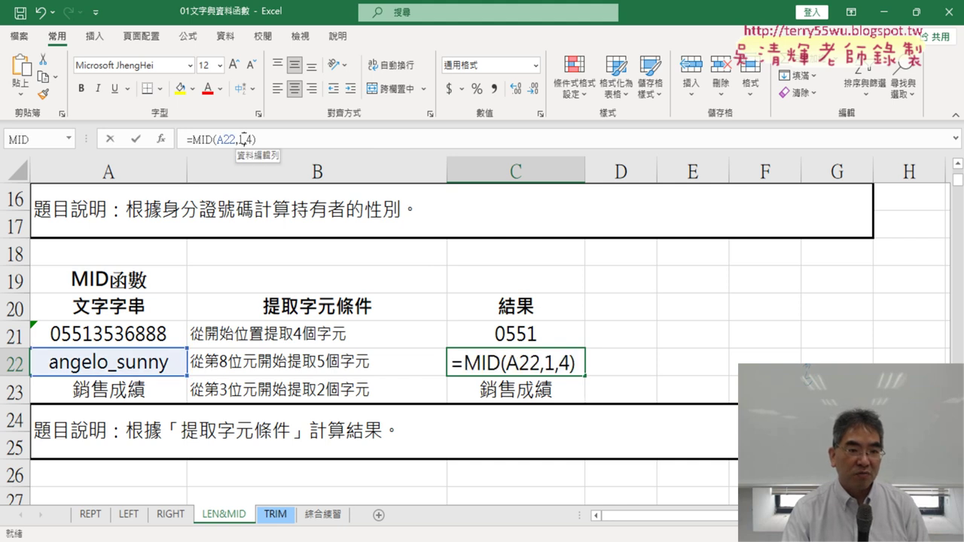
pyautogui.doubleClick(241, 139)
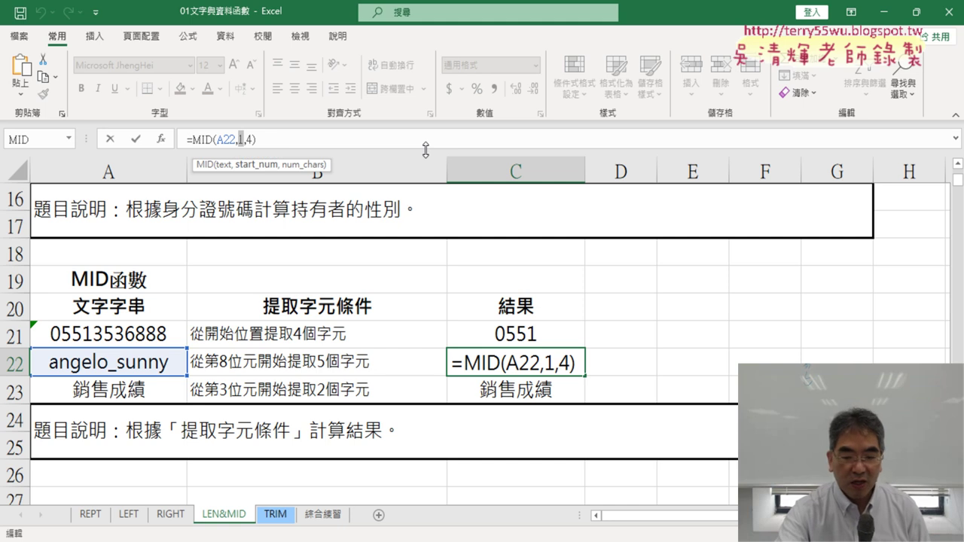
pyautogui.write('8')
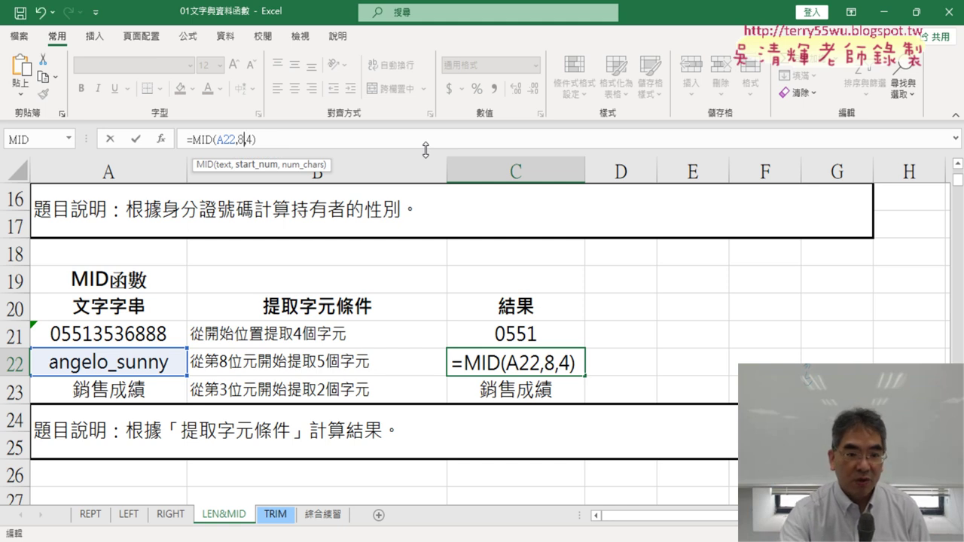
pyautogui.press('Right')
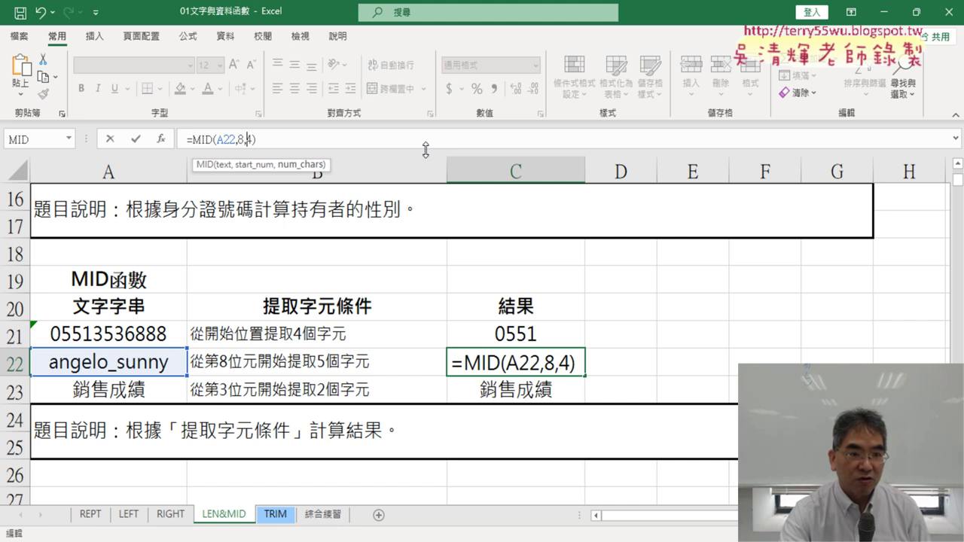
pyautogui.press('Delete')
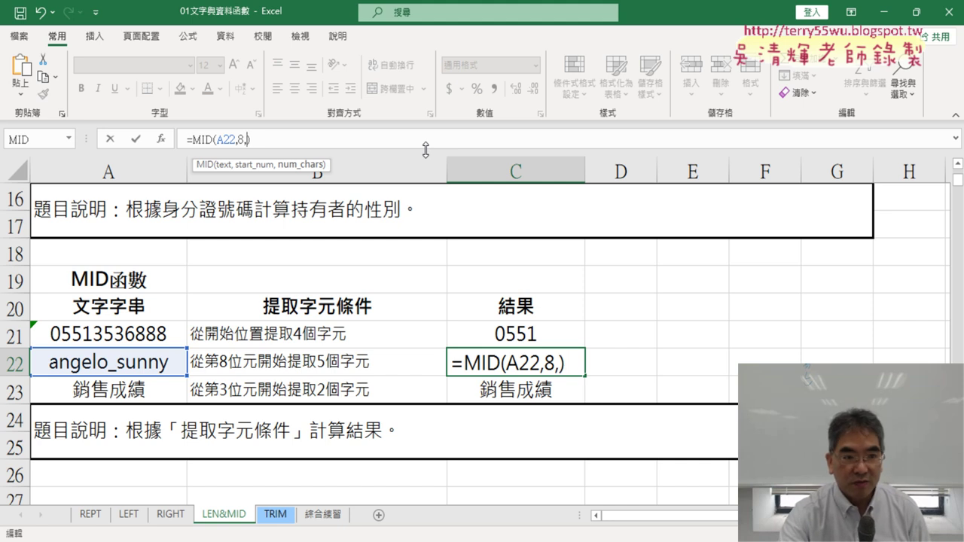
pyautogui.write('5')
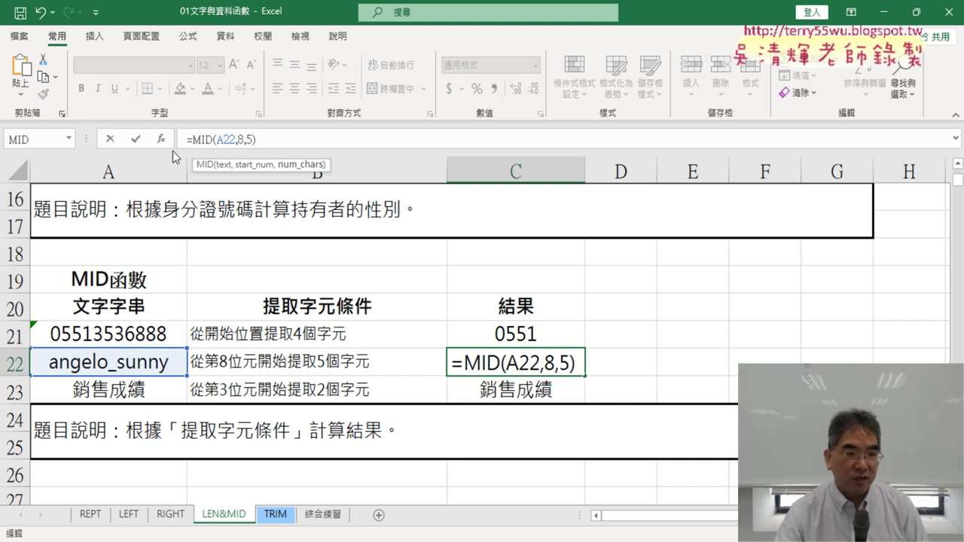
pyautogui.click(139, 140)
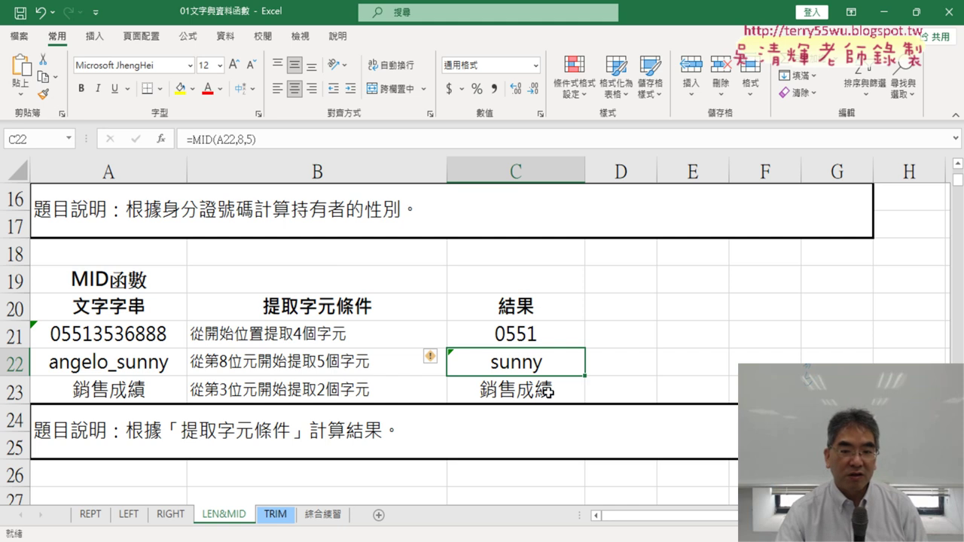
# Step: Edit C23 to =MID(A23,3,2) to return 成績, then review the formulas in C21:C23
pyautogui.click(569, 389)
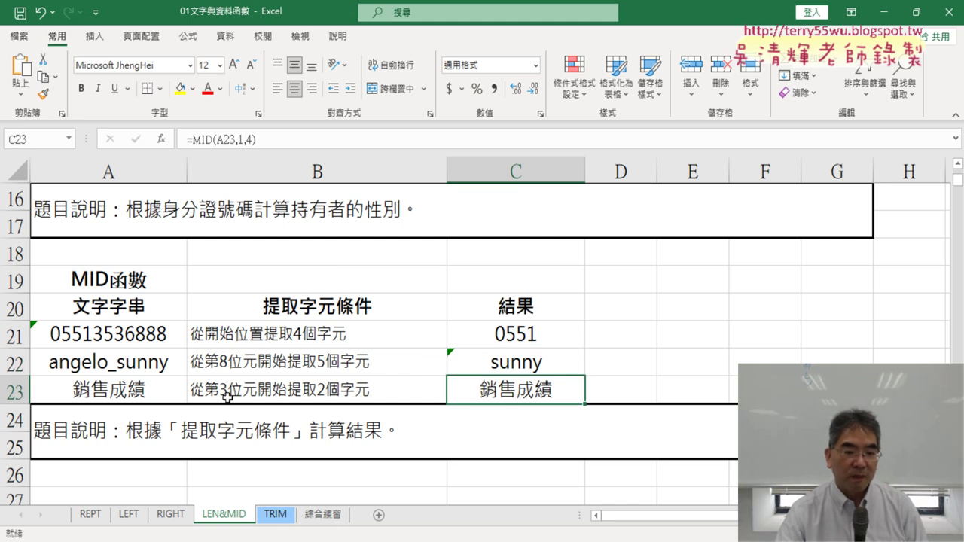
pyautogui.click(243, 140)
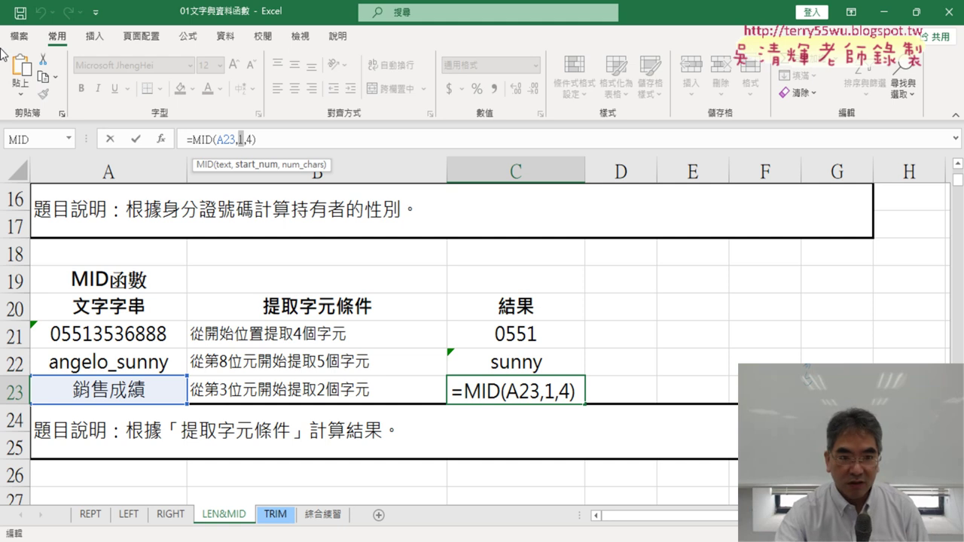
pyautogui.write('3')
pyautogui.press('Right')
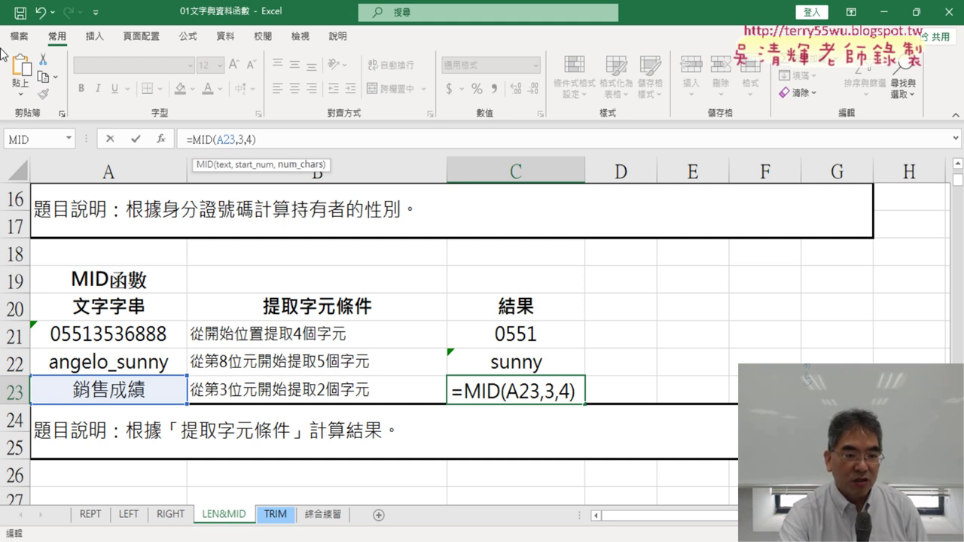
pyautogui.press('Delete')
pyautogui.write('2')
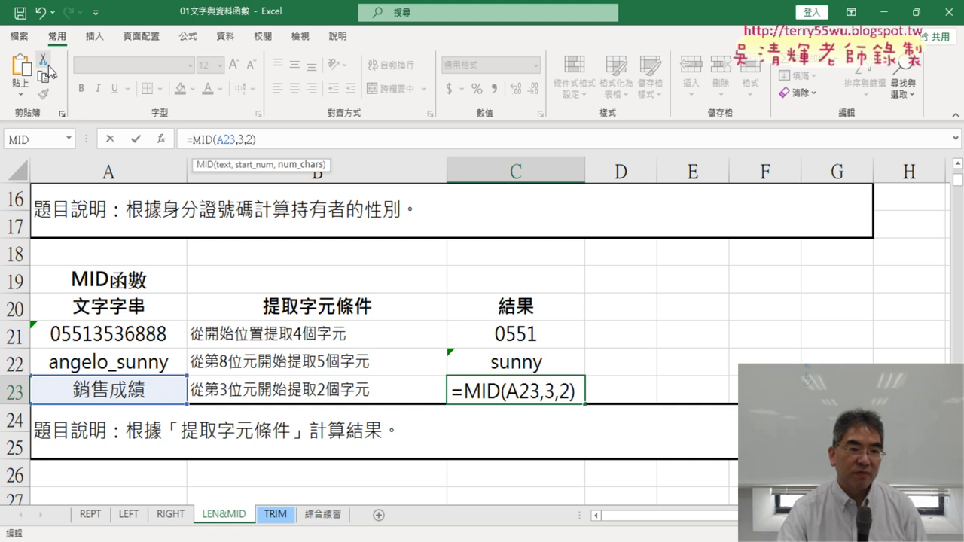
pyautogui.click(137, 140)
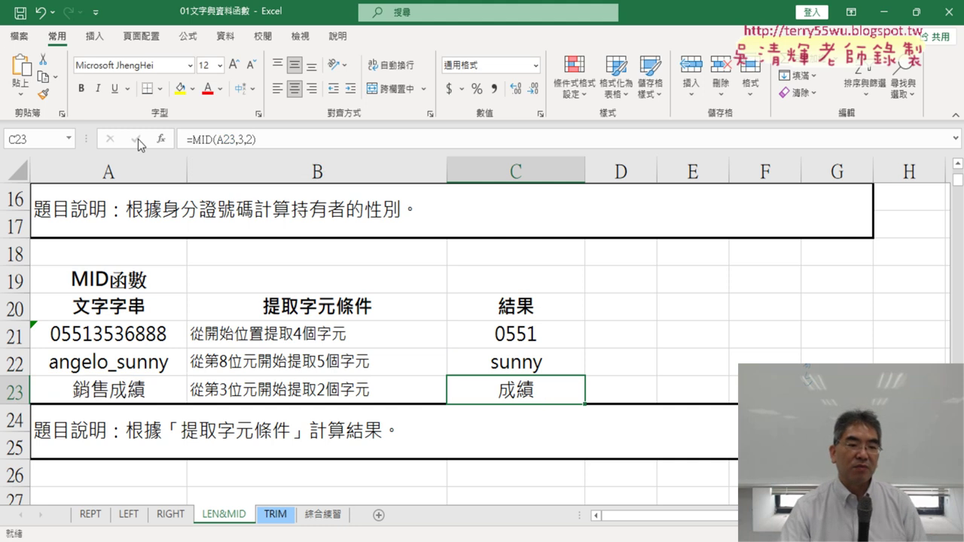
pyautogui.click(541, 343)
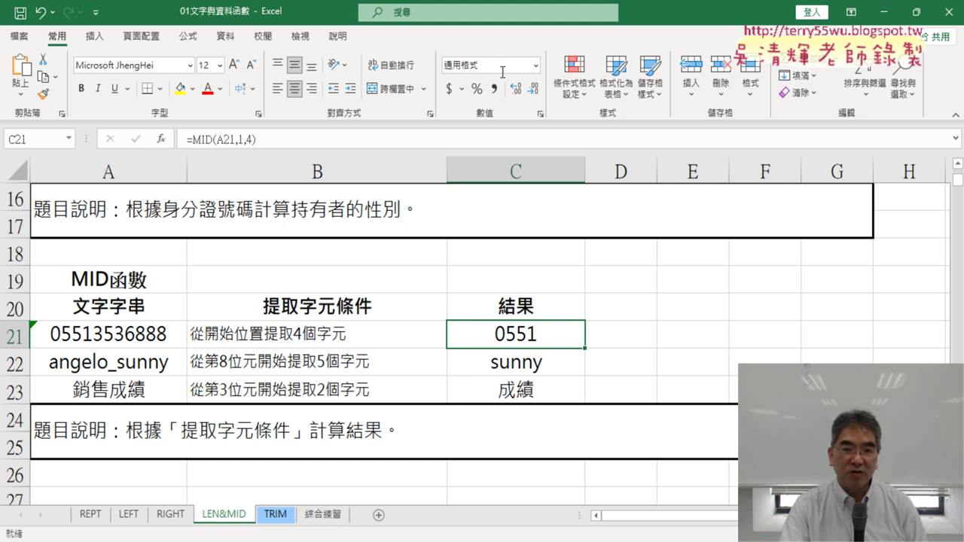
pyautogui.click(551, 364)
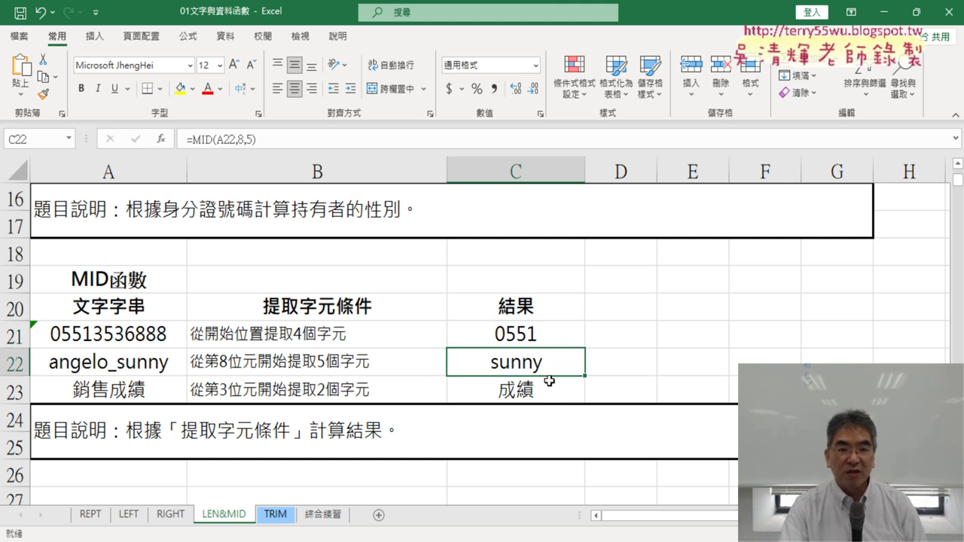
pyautogui.click(548, 390)
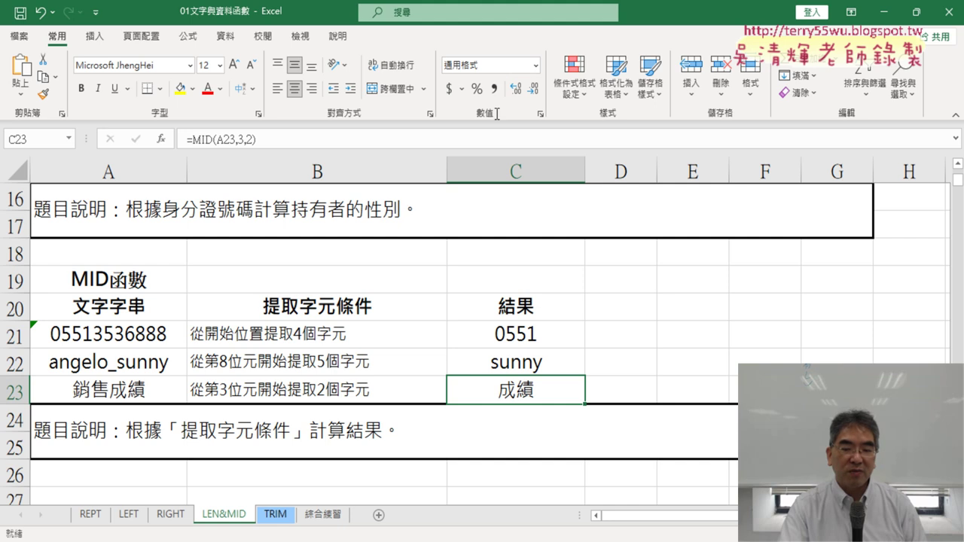
pyautogui.moveTo(527, 363); pyautogui.dragTo(520, 387)
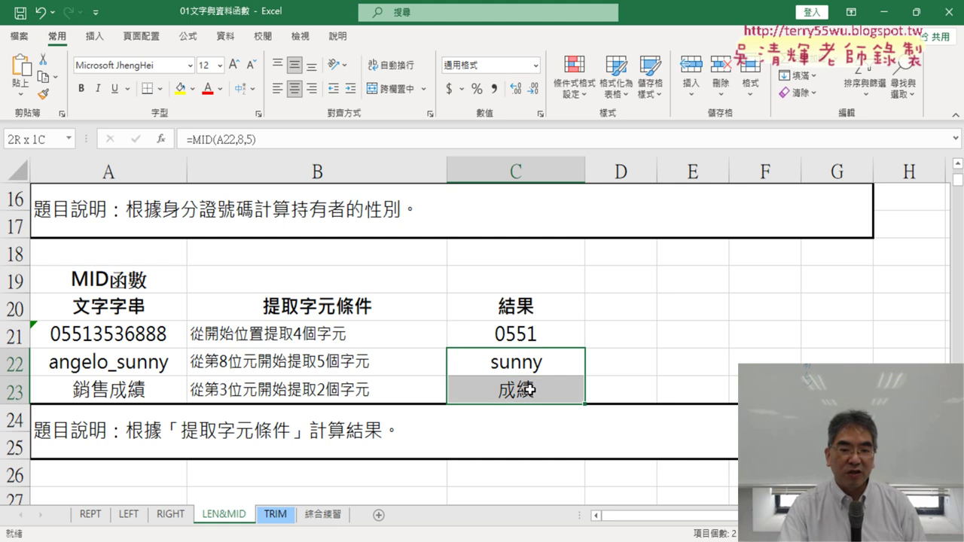
pyautogui.click(536, 66)
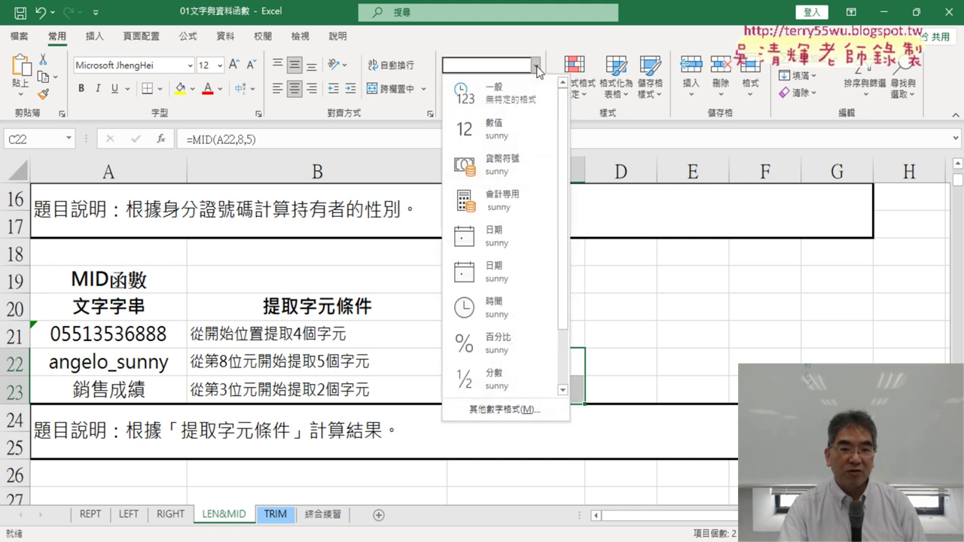
pyautogui.click(581, 391)
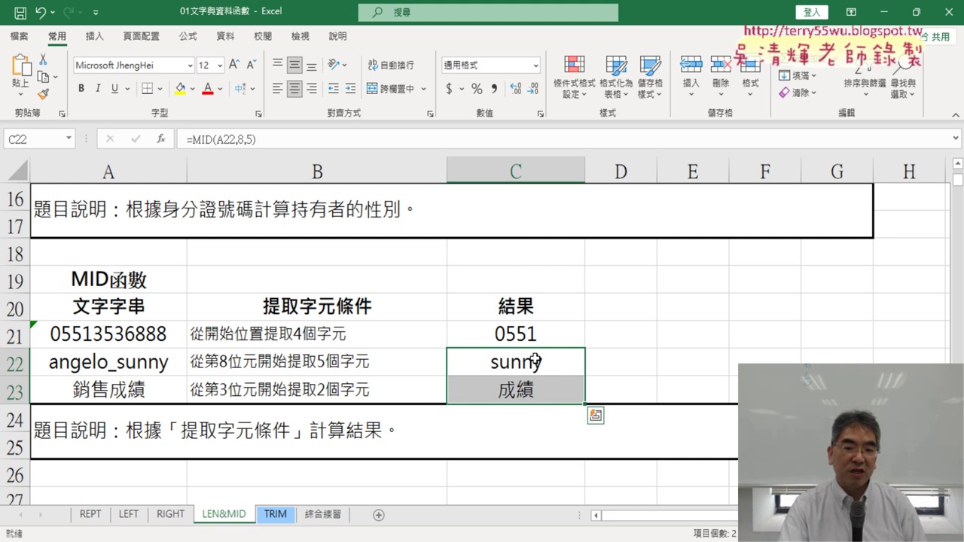
pyautogui.moveTo(555, 364); pyautogui.dragTo(537, 390)
pyautogui.click(561, 335)
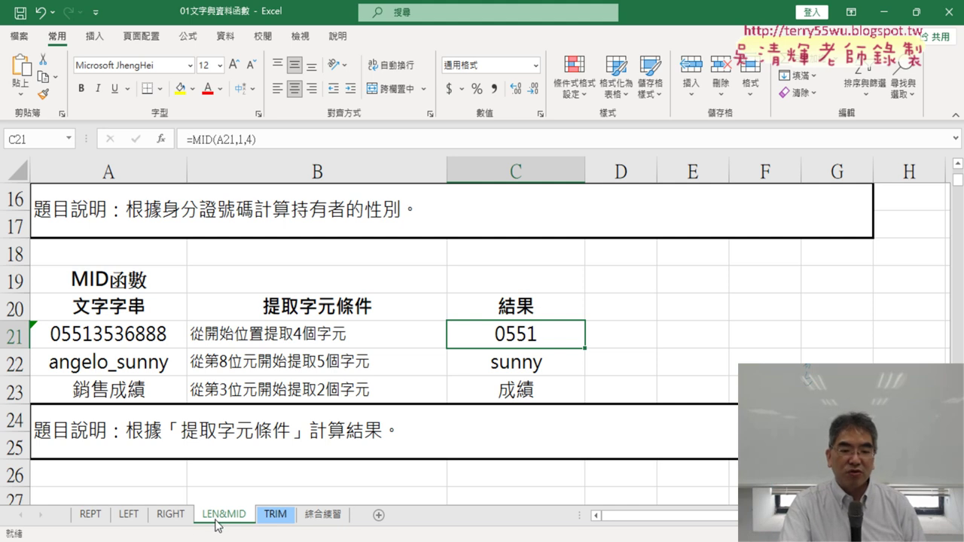
# Step: On the TRIM sheet, clear the old results in B3:B7
pyautogui.click(276, 515)
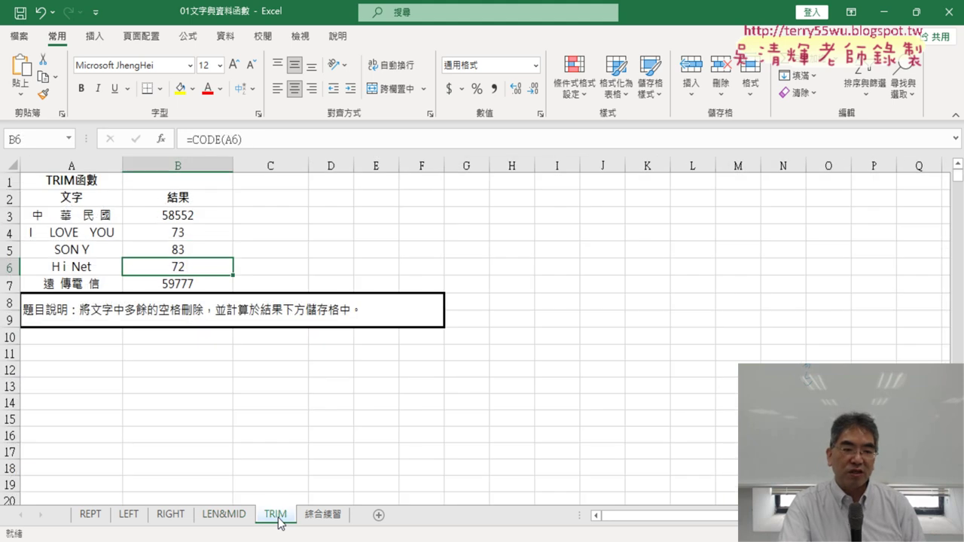
pyautogui.moveTo(188, 219); pyautogui.dragTo(194, 284)
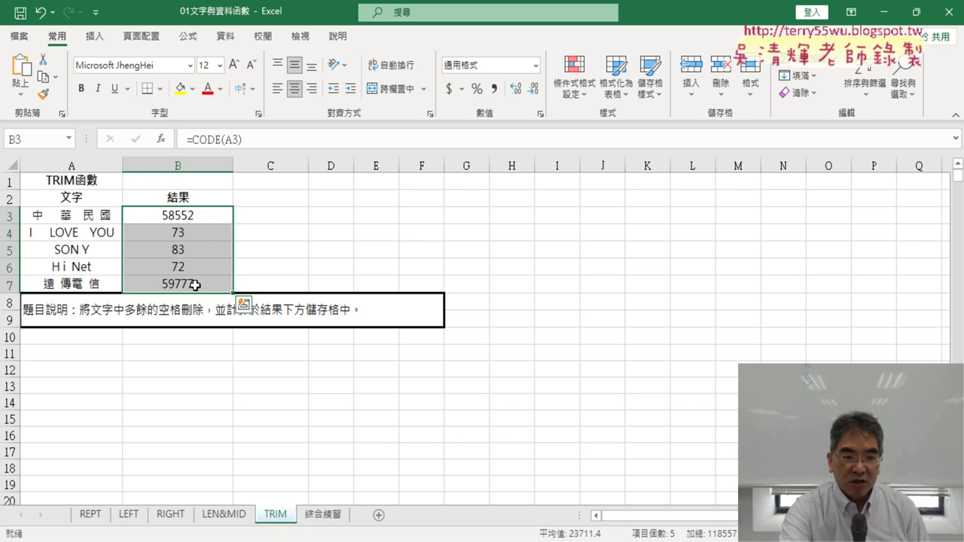
pyautogui.press('Delete')
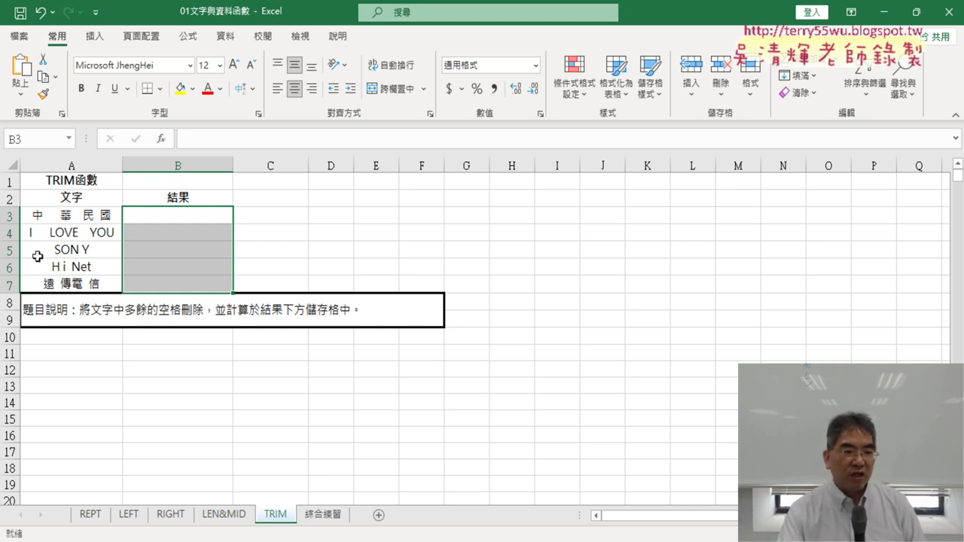
# Step: Delete rows 5 and 6, which hold SON Y and Hi Net
pyautogui.moveTo(10, 249); pyautogui.dragTo(10, 267)
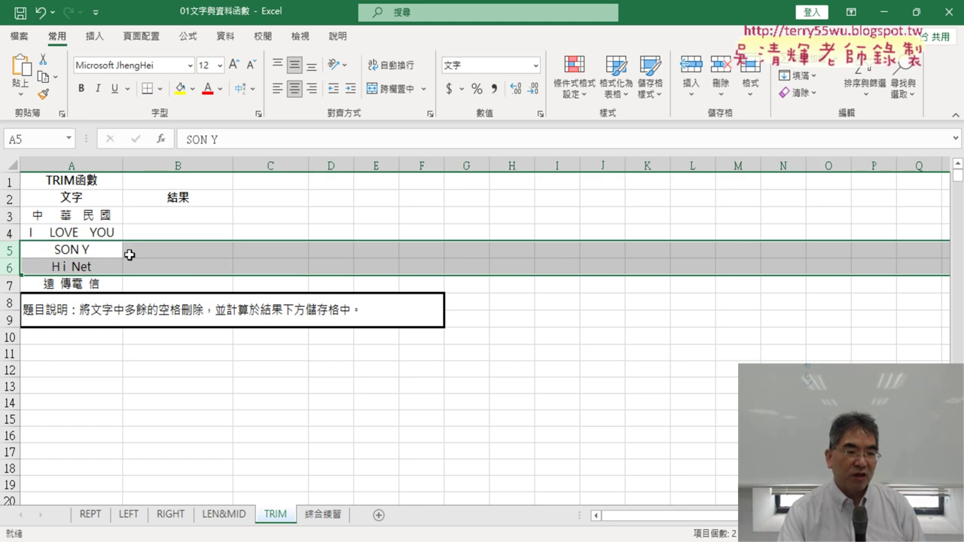
pyautogui.rightClick(193, 256)
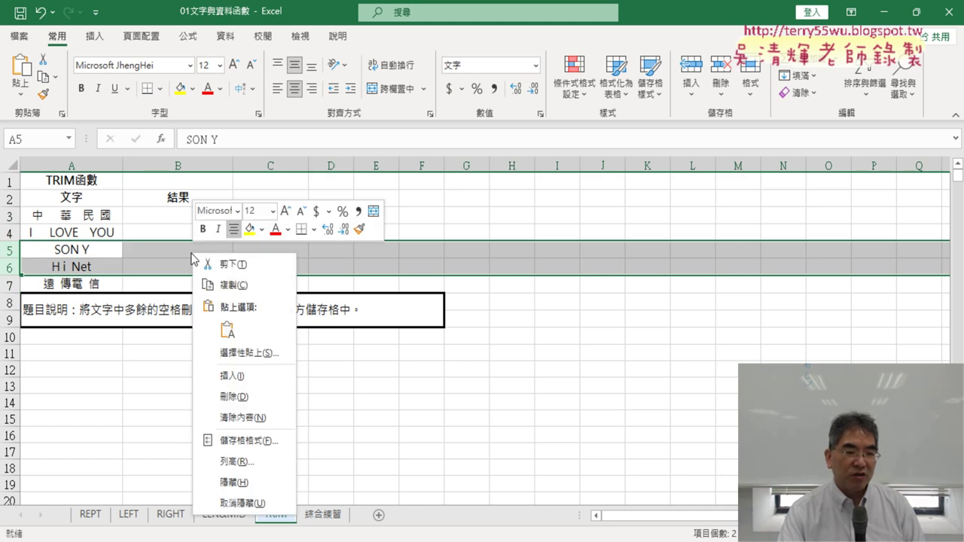
pyautogui.click(248, 397)
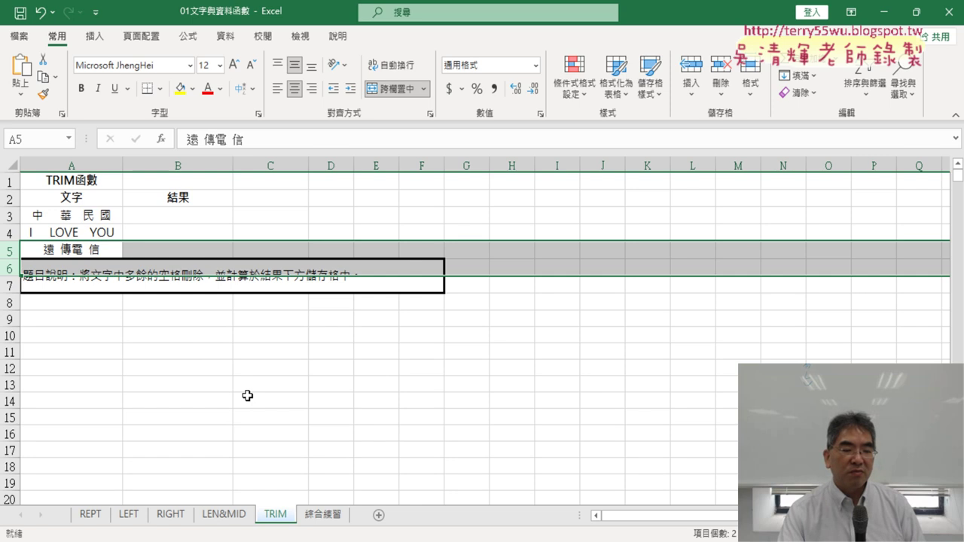
pyautogui.click(248, 397)
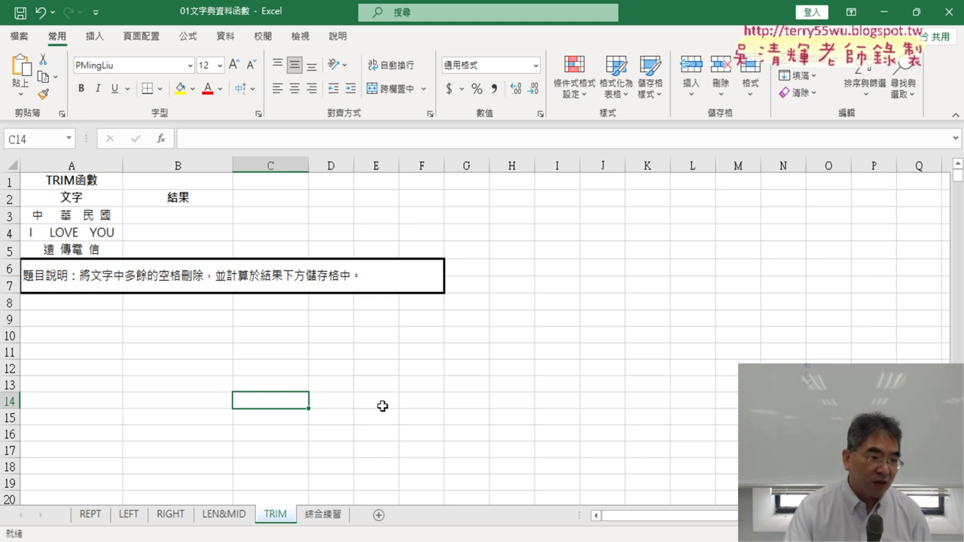
# Step: Insert =TRIM(A3) in B3 and fill it down to B5
pyautogui.moveTo(92, 219); pyautogui.dragTo(94, 249)
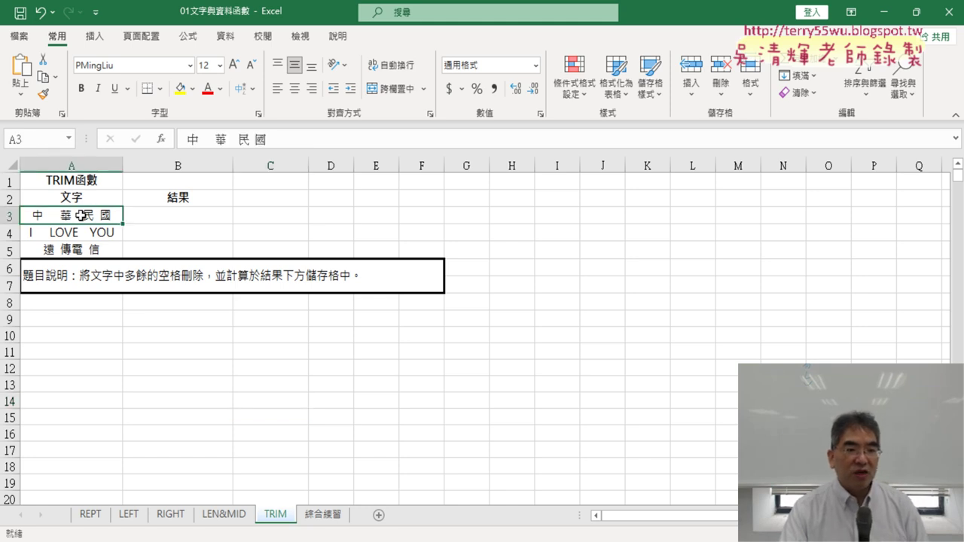
pyautogui.click(209, 218)
pyautogui.click(160, 138)
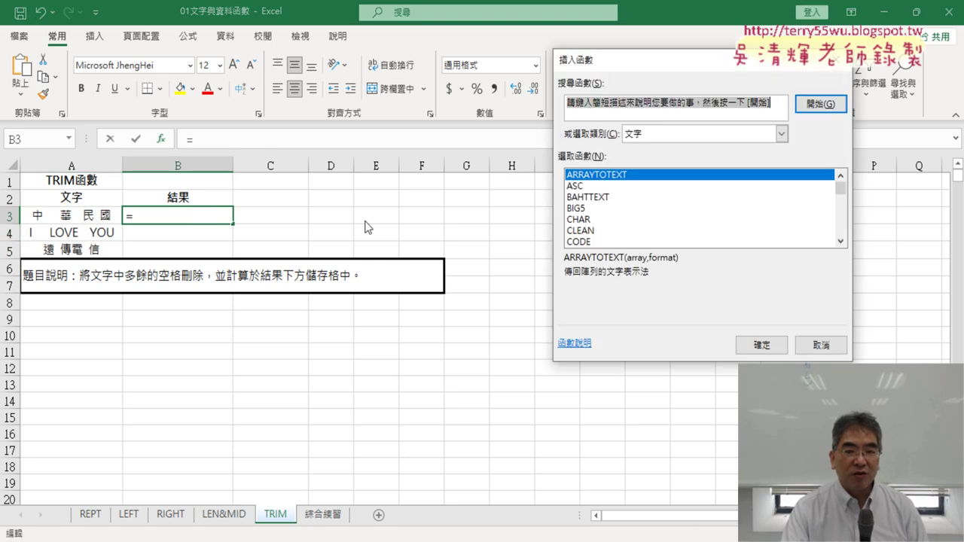
pyautogui.moveTo(841, 188); pyautogui.dragTo(835, 228)
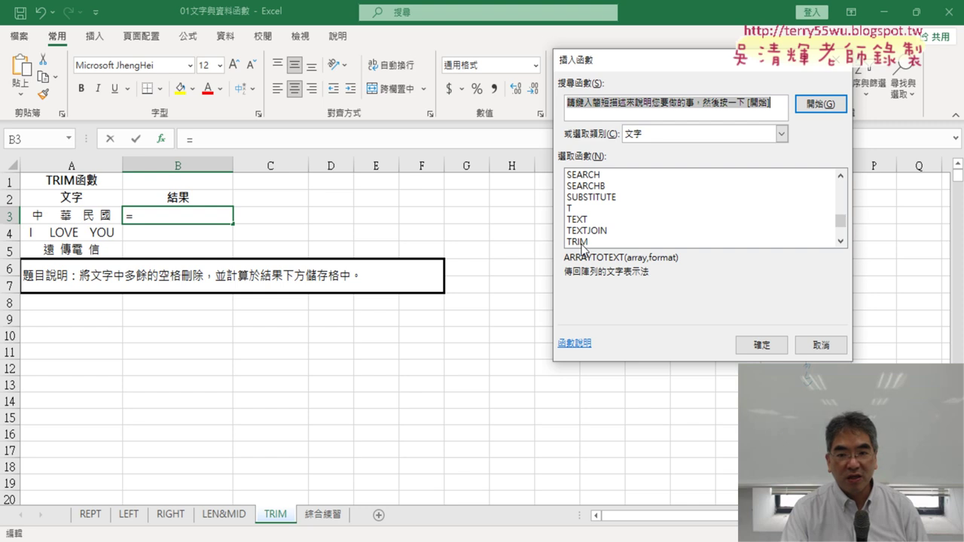
pyautogui.click(581, 242)
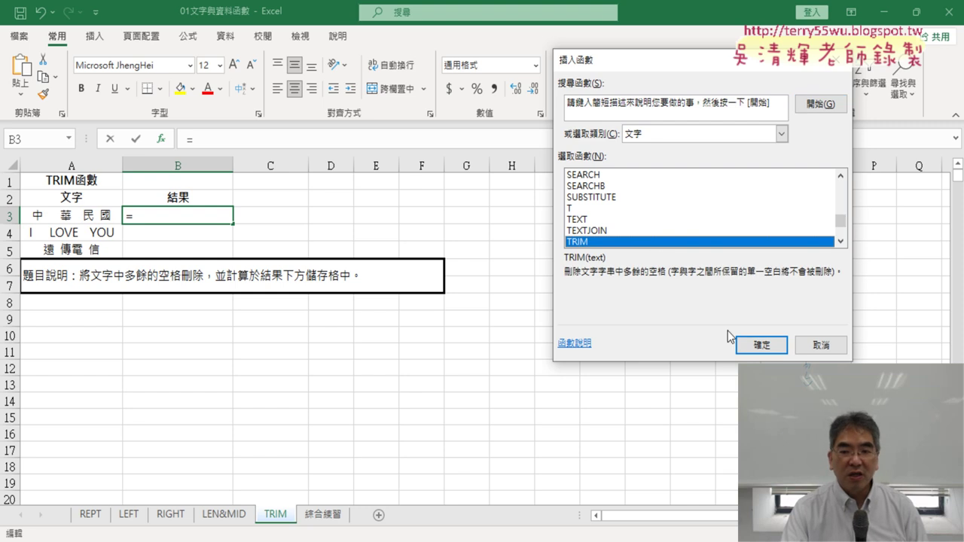
pyautogui.click(760, 343)
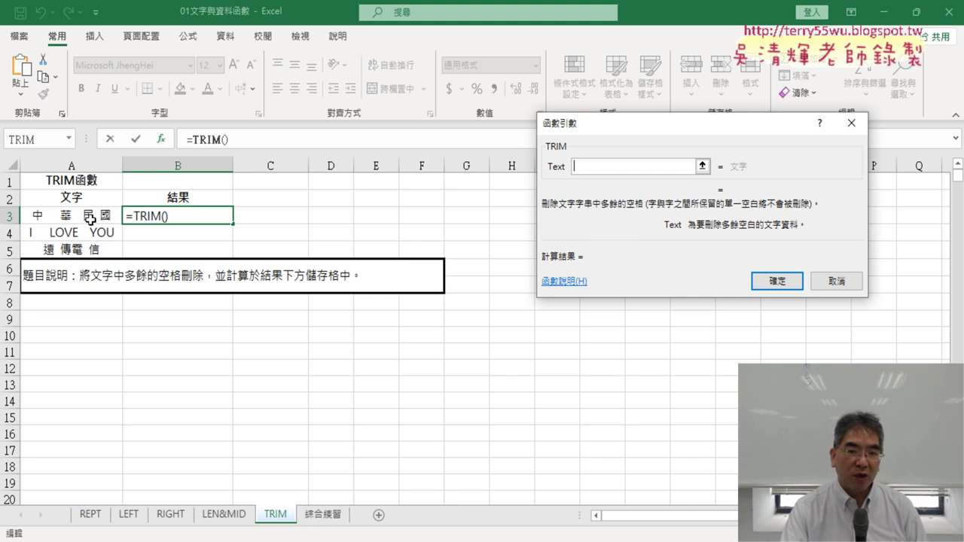
pyautogui.click(90, 218)
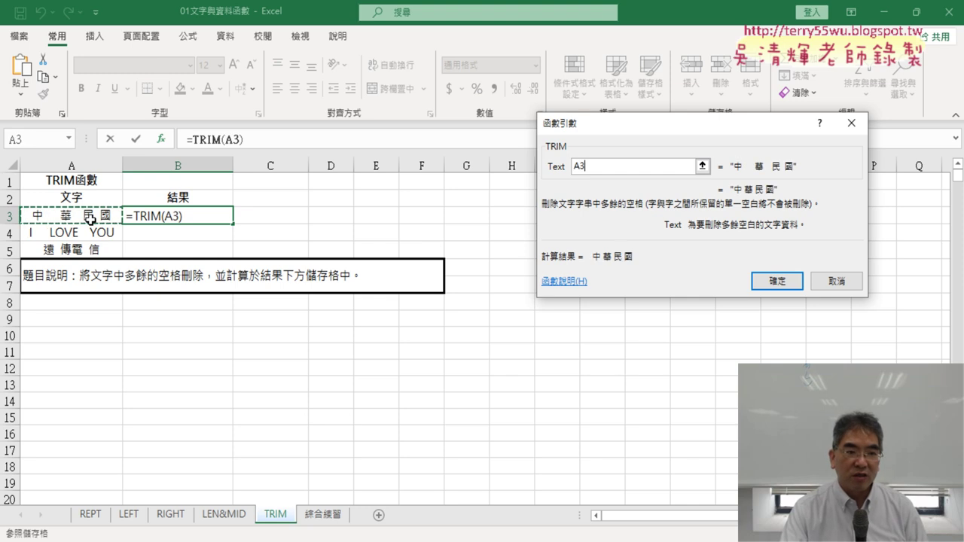
pyautogui.click(778, 279)
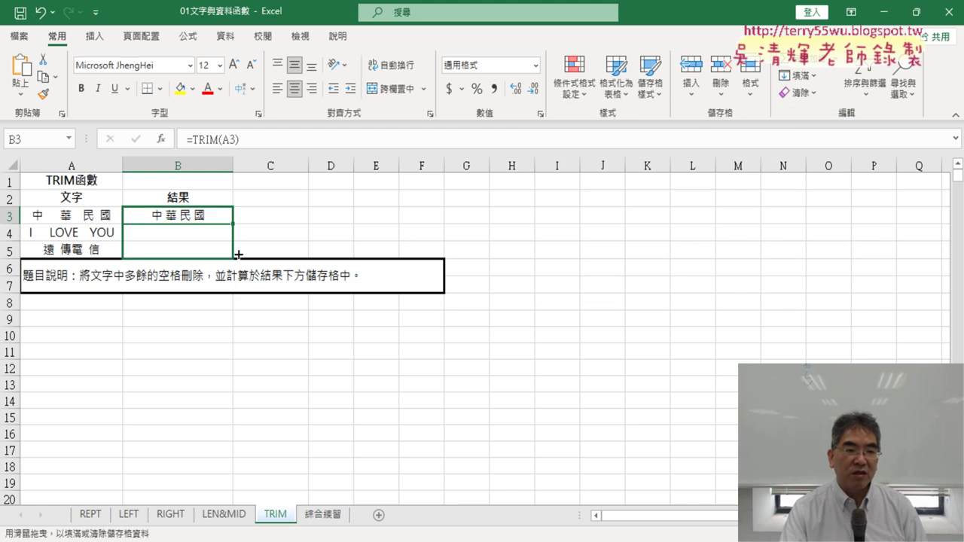
pyautogui.moveTo(234, 224); pyautogui.dragTo(235, 255)
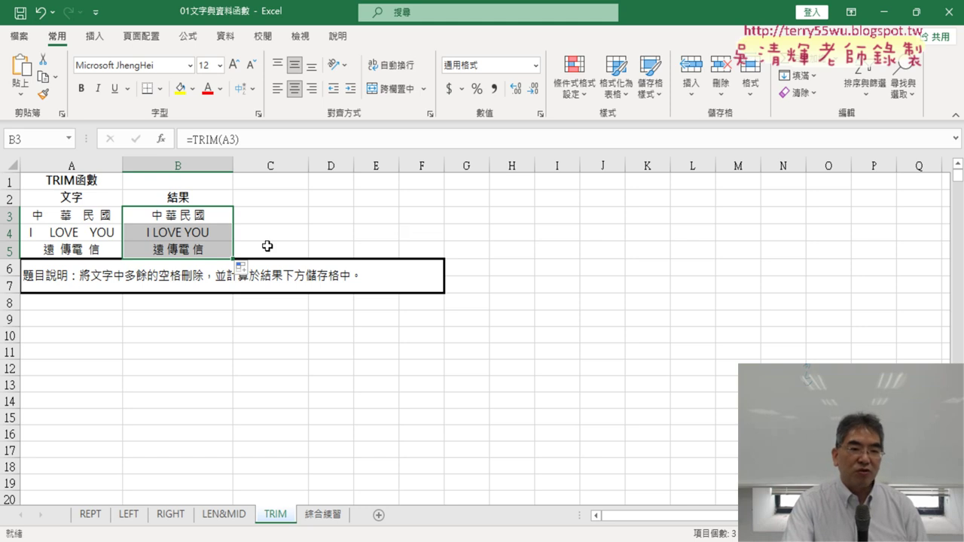
pyautogui.click(210, 237)
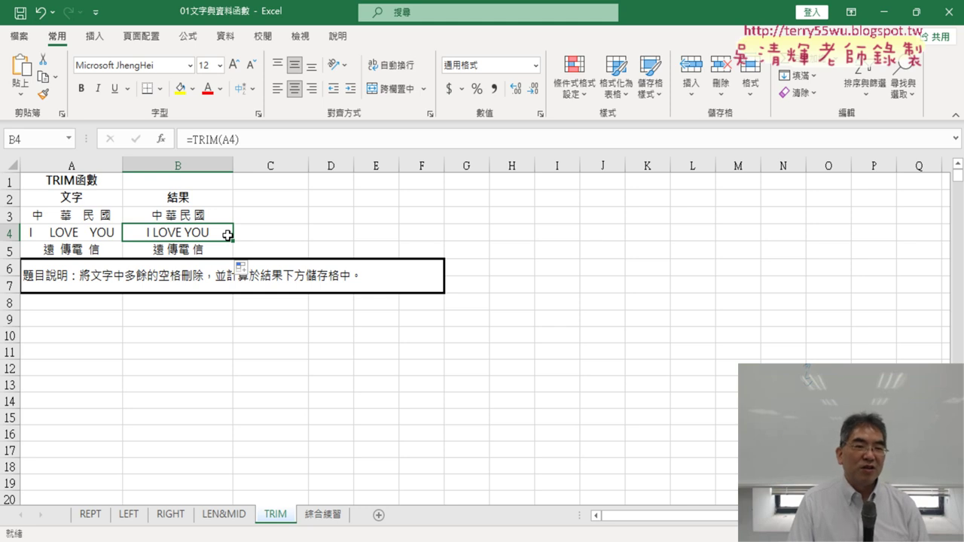
pyautogui.click(190, 213)
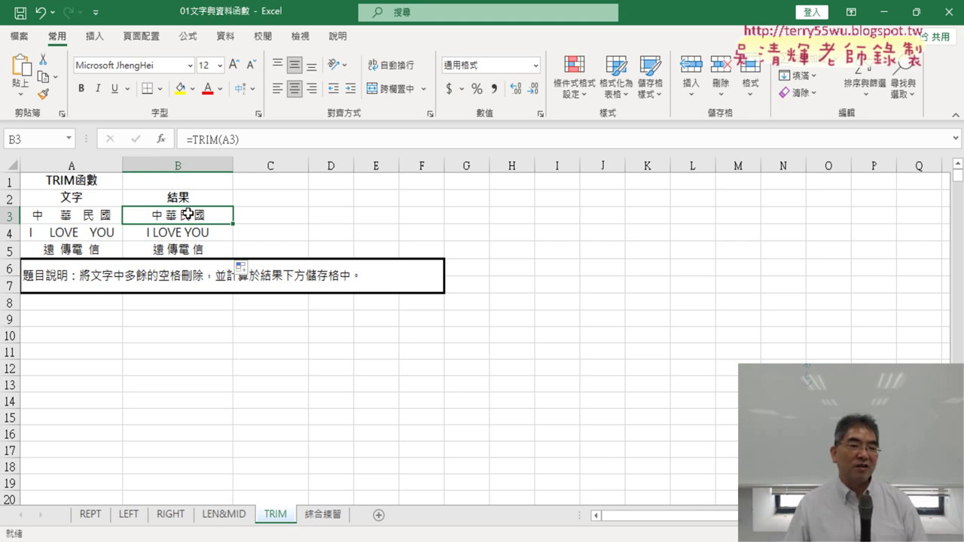
pyautogui.click(280, 215)
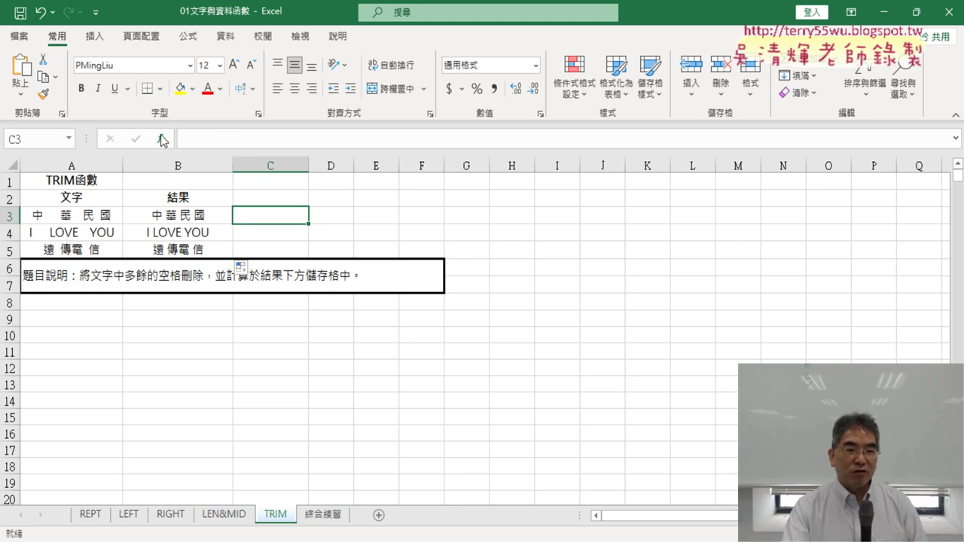
# Step: Browse the Text functions (ASC, BAHTTEXT, BIG5, CHAR) and choose SUBSTITUTE for C3
pyautogui.click(161, 139)
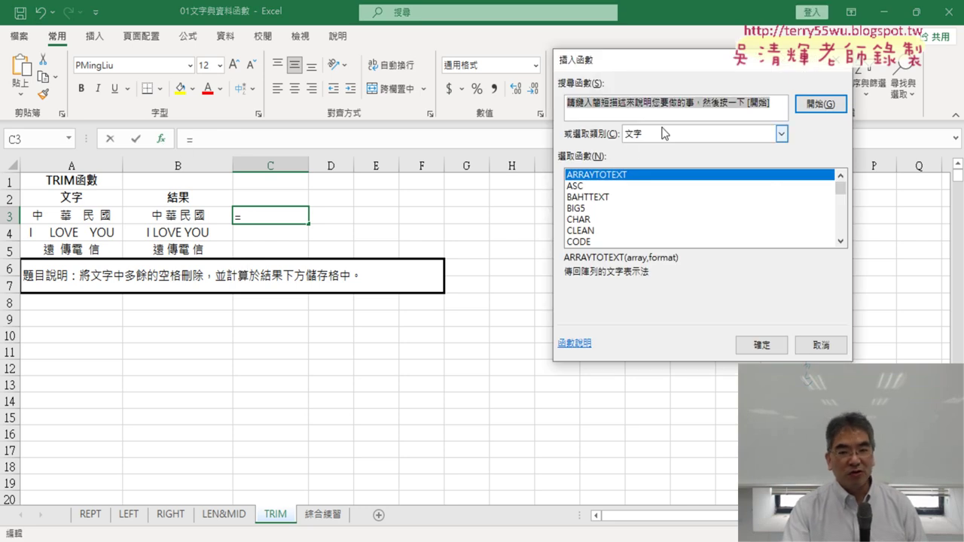
pyautogui.click(622, 185)
pyautogui.press('Down')
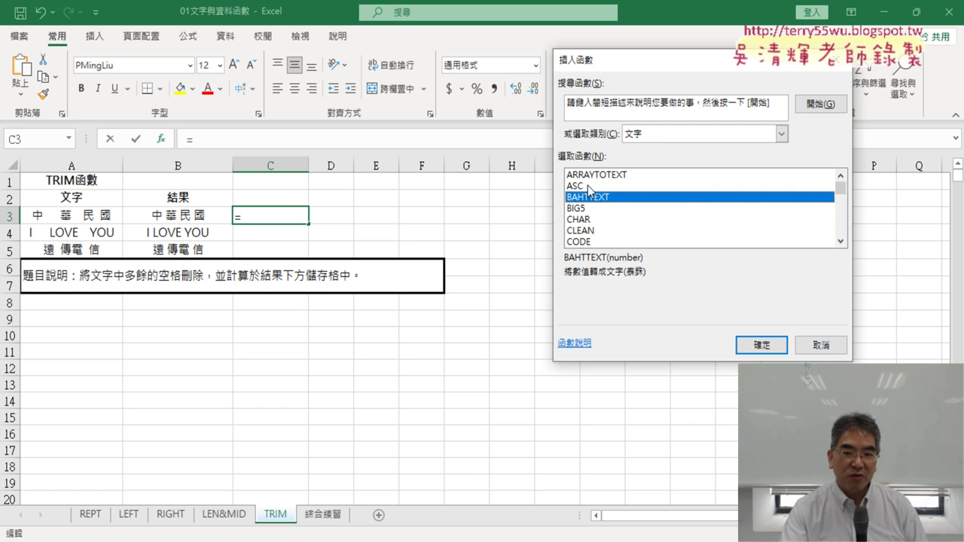
pyautogui.click(590, 209)
pyautogui.click(586, 219)
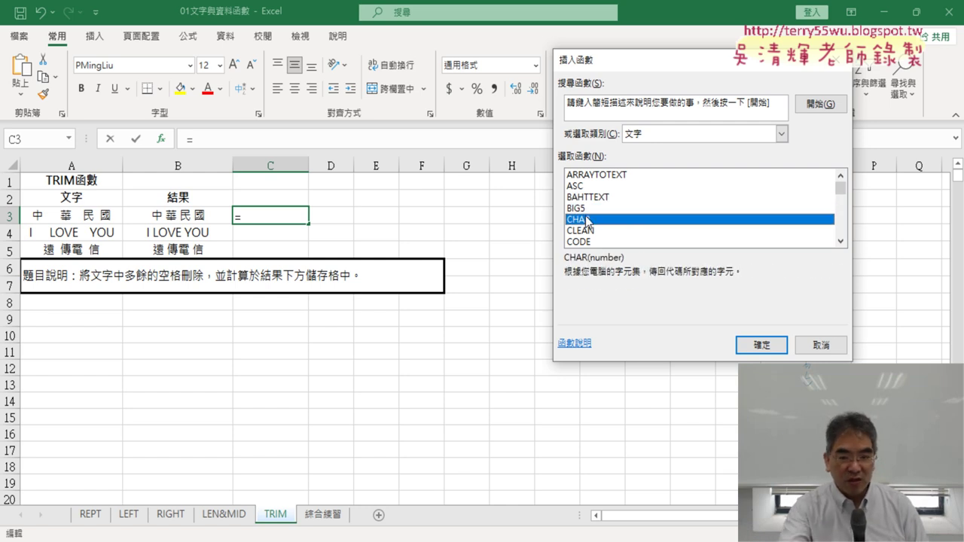
pyautogui.press('Down')
pyautogui.press('Down')
pyautogui.press('Down')
pyautogui.press('Down')
pyautogui.press('Down')
pyautogui.press('Down')
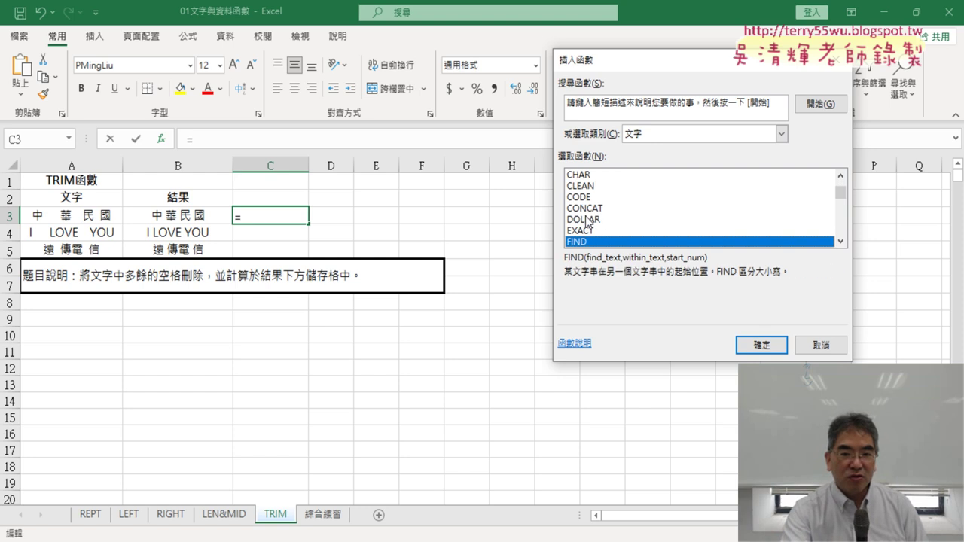
pyautogui.press('Down')
pyautogui.press('Down')
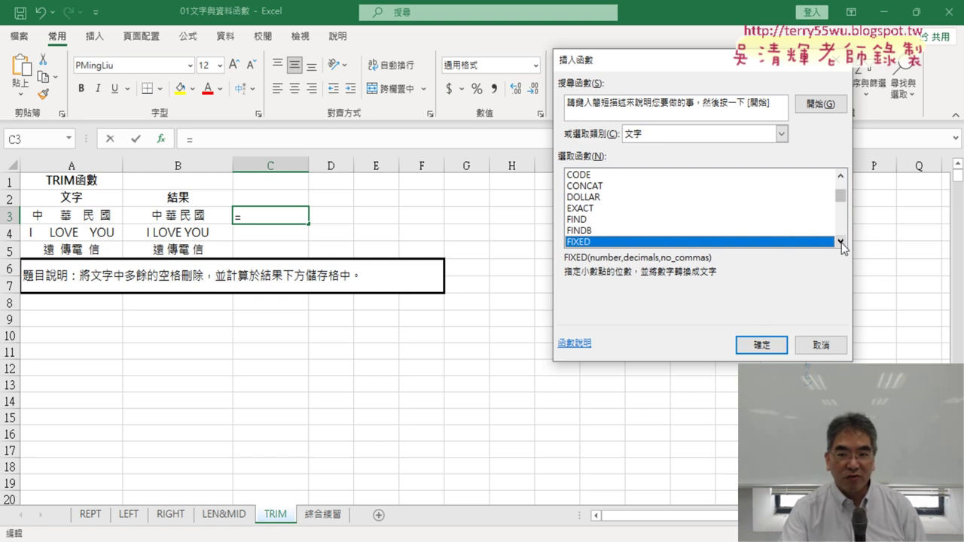
pyautogui.click(845, 225)
pyautogui.click(844, 226)
pyautogui.click(843, 230)
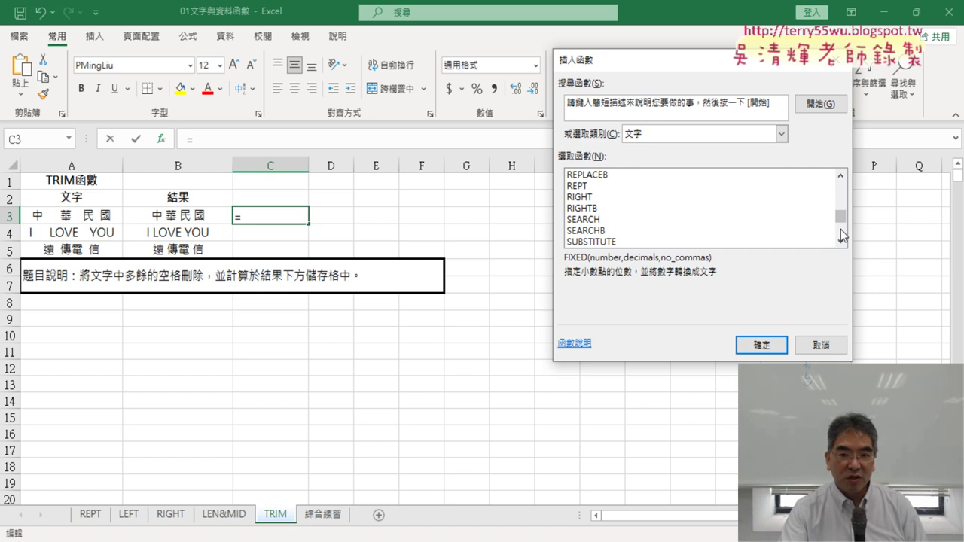
pyautogui.click(841, 241)
pyautogui.click(601, 231)
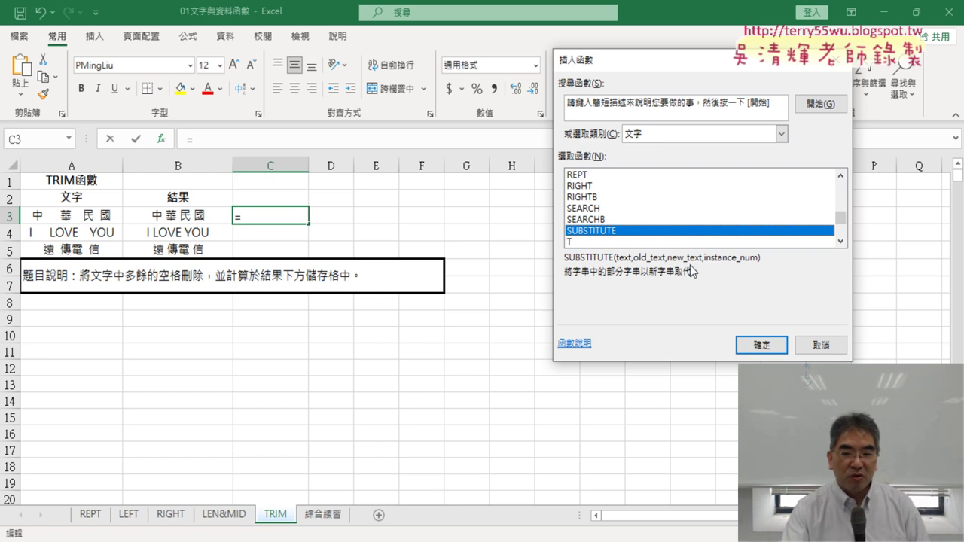
pyautogui.click(761, 345)
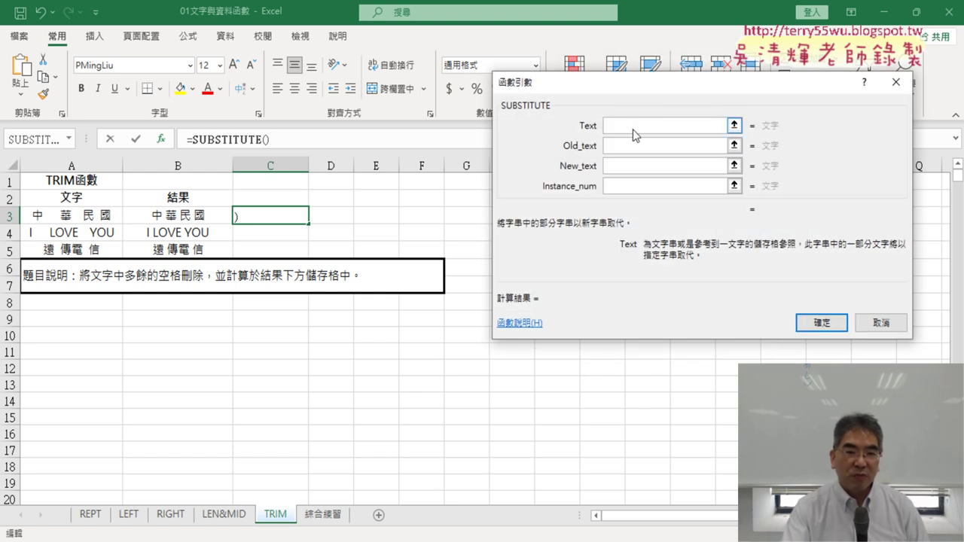
# Step: Set SUBSTITUTE's Text to A3, Old_text to a single space, and New_text to empty
pyautogui.click(59, 218)
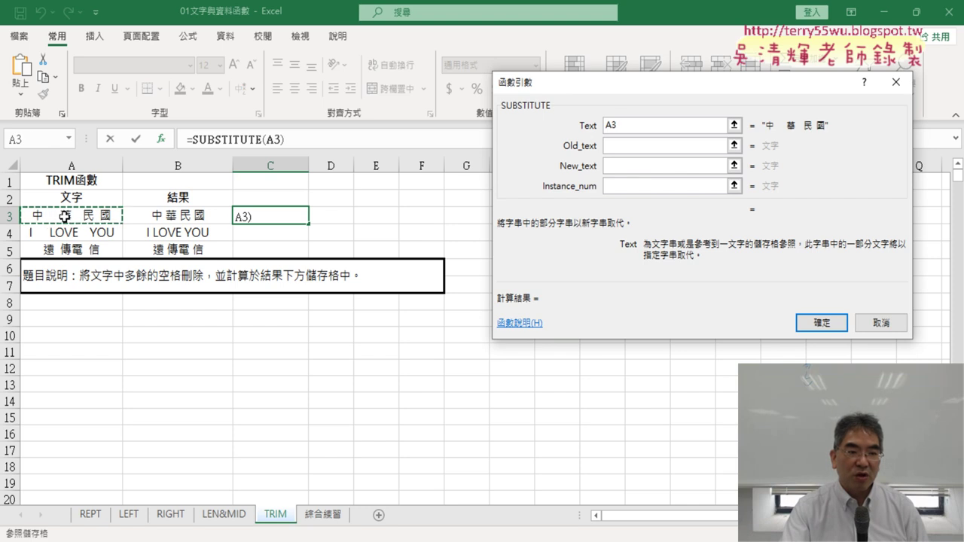
pyautogui.click(630, 149)
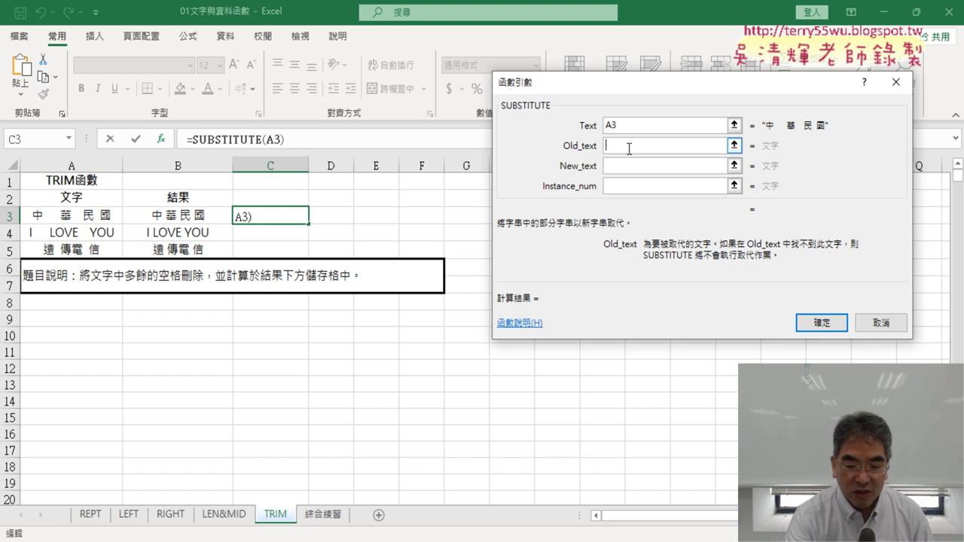
pyautogui.write('"')
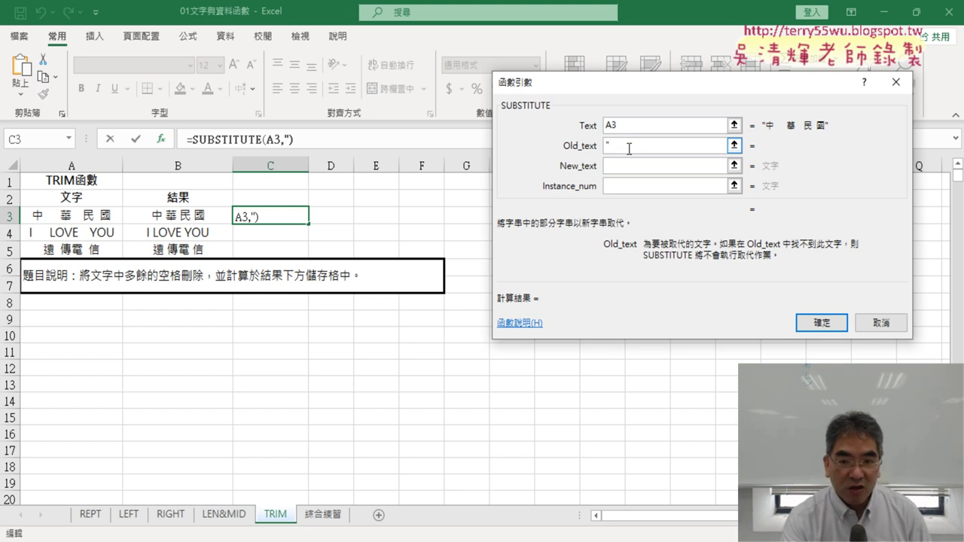
pyautogui.write(' "')
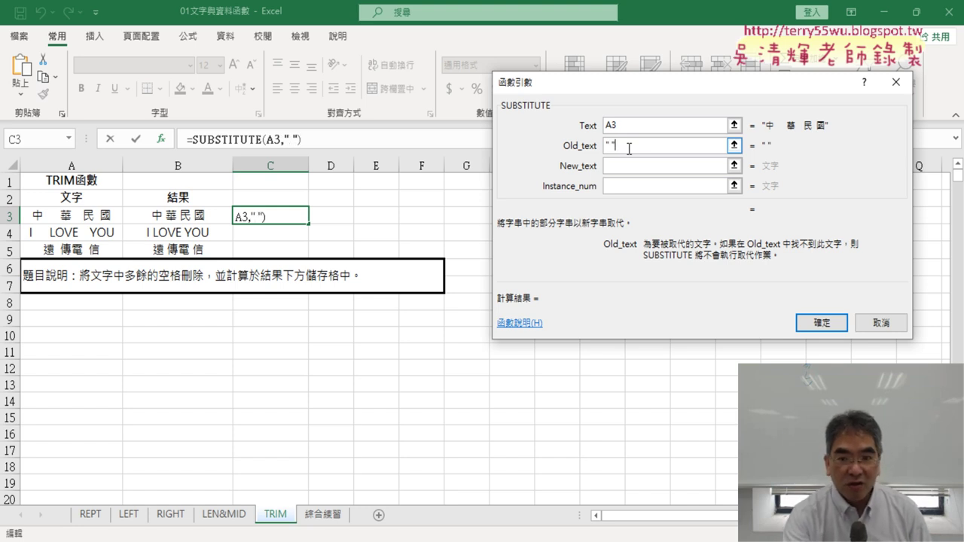
pyautogui.doubleClick(629, 149)
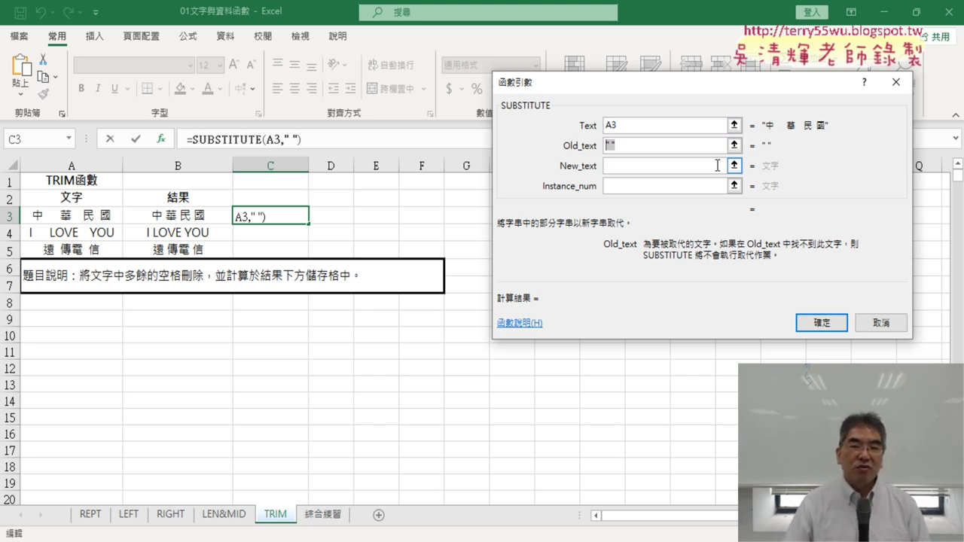
pyautogui.click(631, 164)
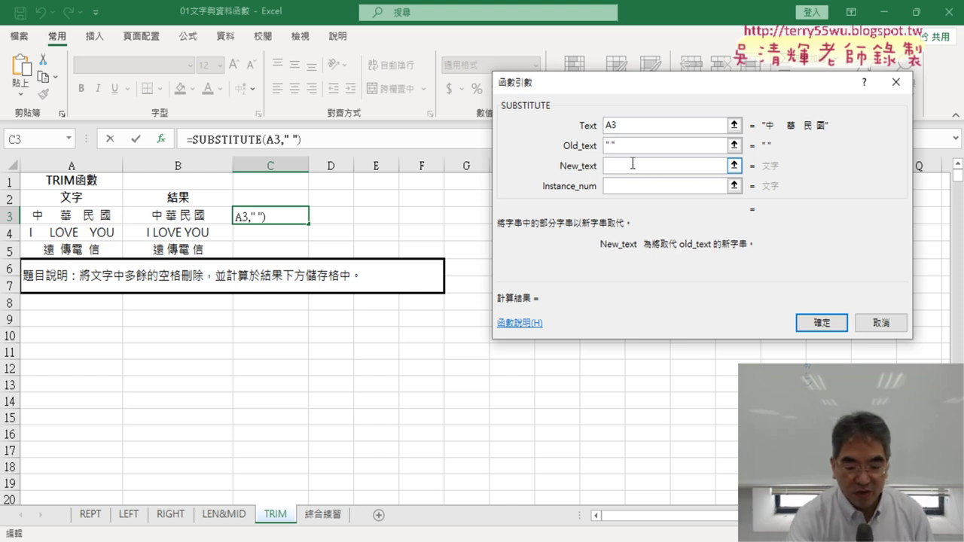
pyautogui.write('""')
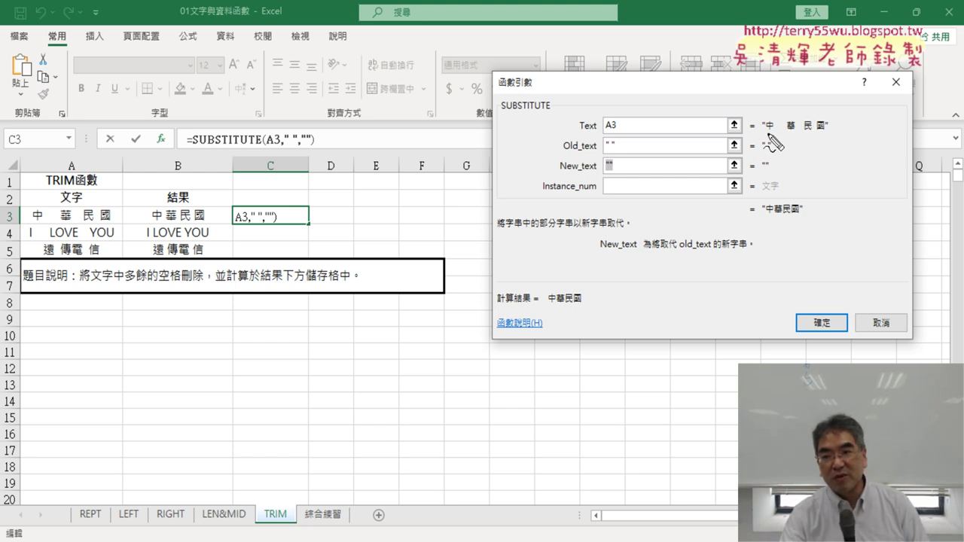
# Step: Annotate the original spaced text and the 中華民國 result, then confirm the formula in C3
pyautogui.moveTo(763, 137); pyautogui.dragTo(831, 134)
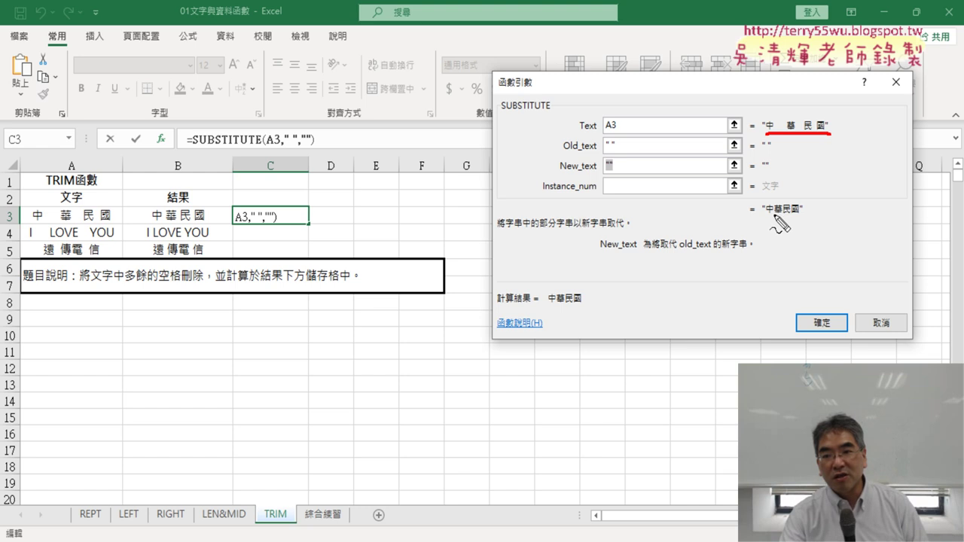
pyautogui.moveTo(767, 215); pyautogui.dragTo(800, 211)
pyautogui.moveTo(803, 141)
pyautogui.mouseDown()
pyautogui.moveTo(780, 215)
pyautogui.moveTo(801, 202)
pyautogui.mouseUp()
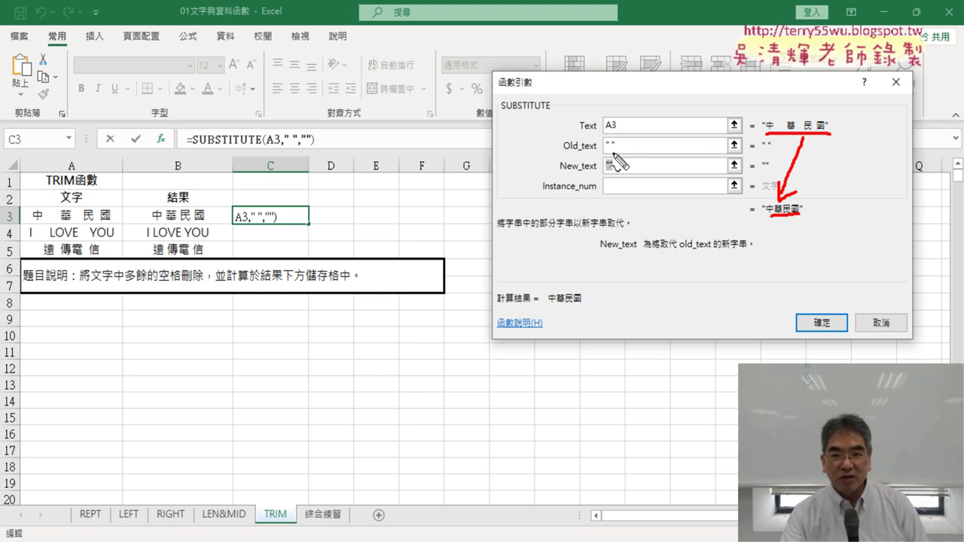
pyautogui.moveTo(616, 137); pyautogui.dragTo(619, 148)
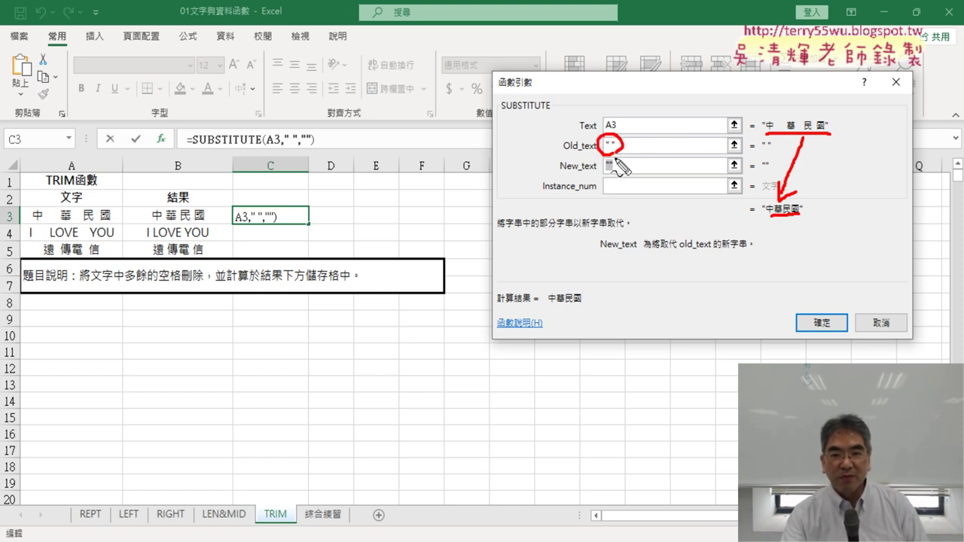
pyautogui.moveTo(608, 159); pyautogui.dragTo(615, 175)
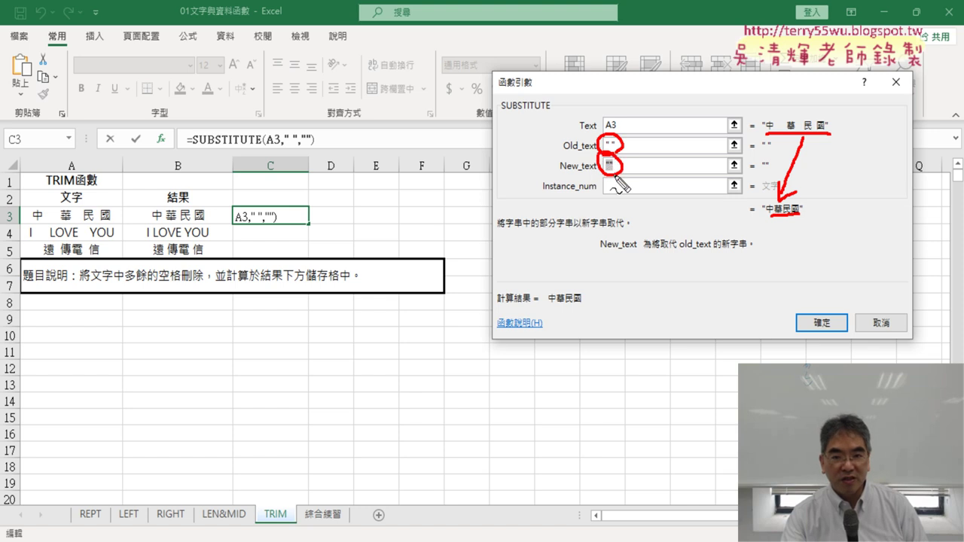
pyautogui.press('Escape')
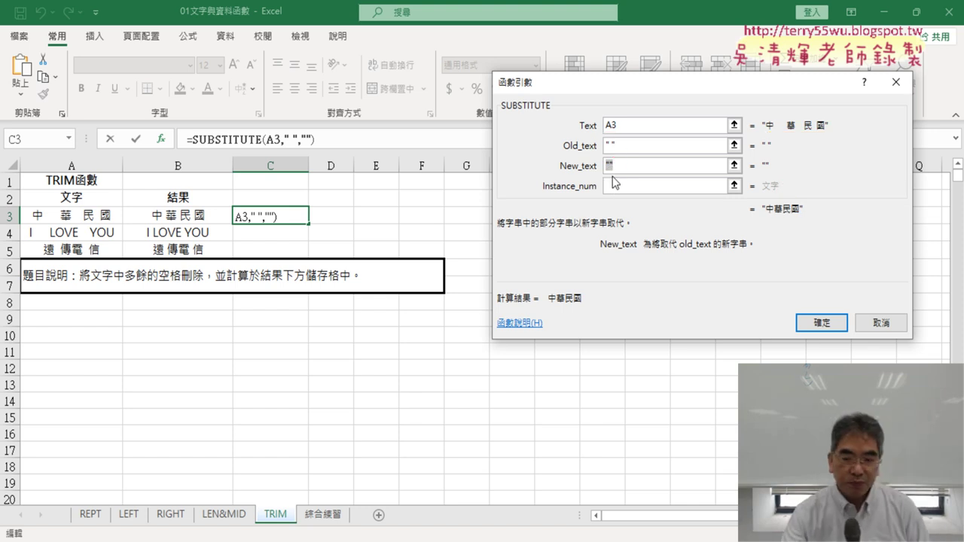
pyautogui.click(825, 323)
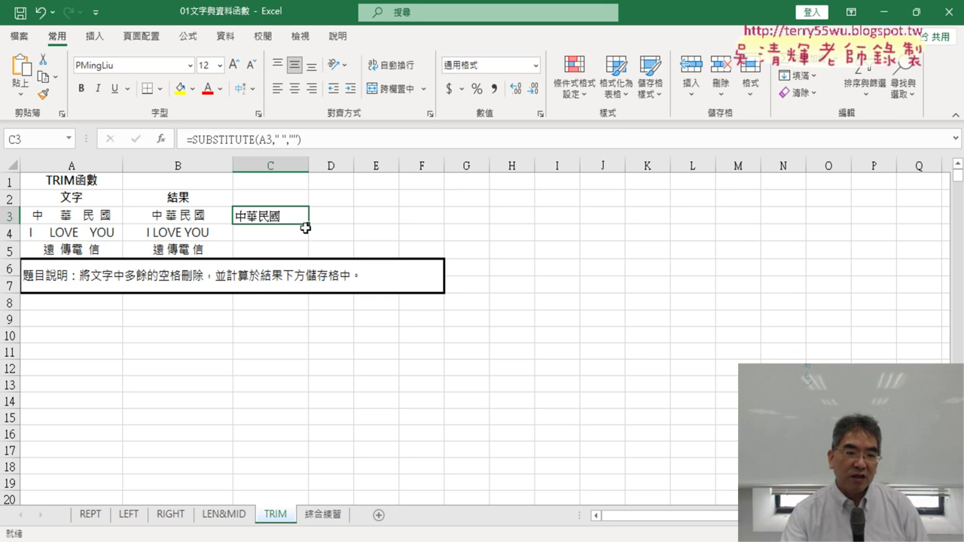
# Step: Fill the SUBSTITUTE formula from C3 down to C5, then view B3's TRIM formula
pyautogui.moveTo(309, 224); pyautogui.dragTo(305, 253)
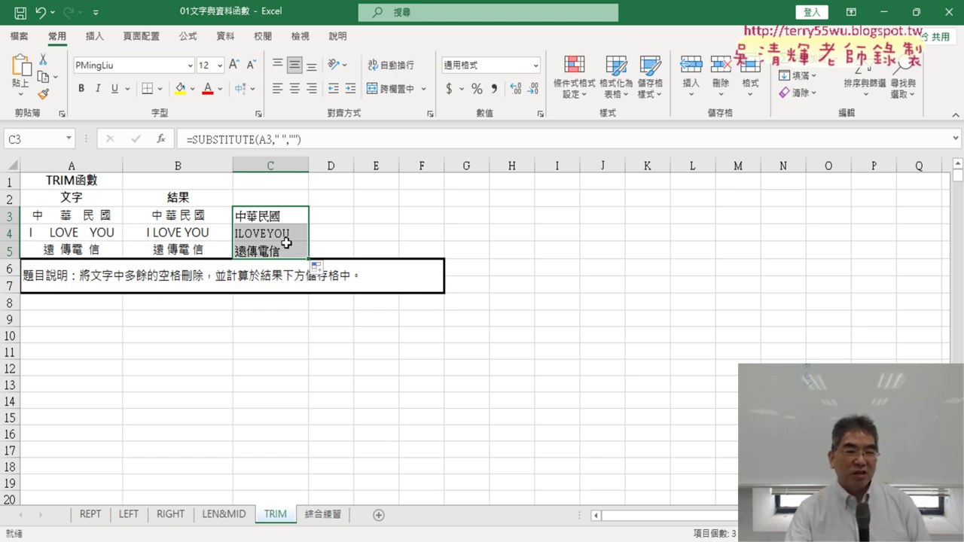
pyautogui.click(200, 214)
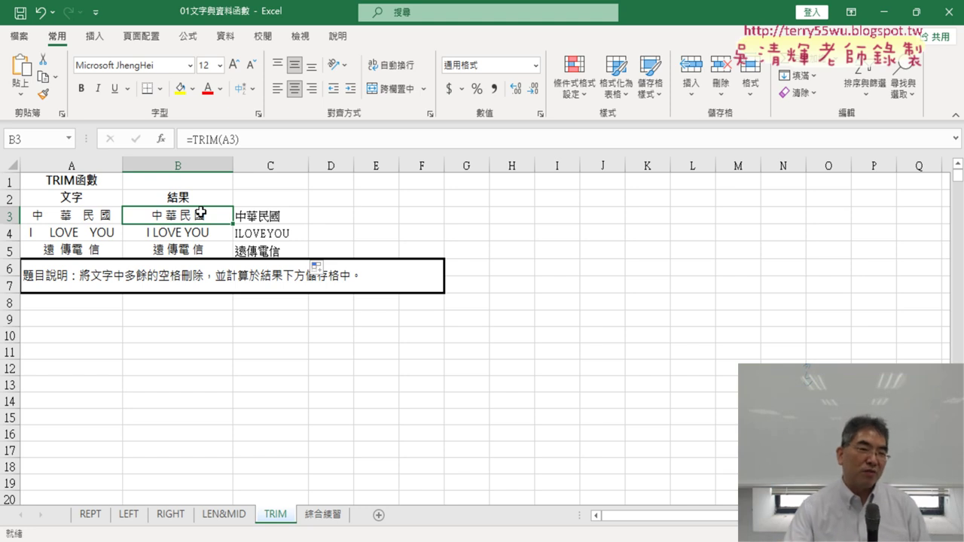
pyautogui.click(245, 236)
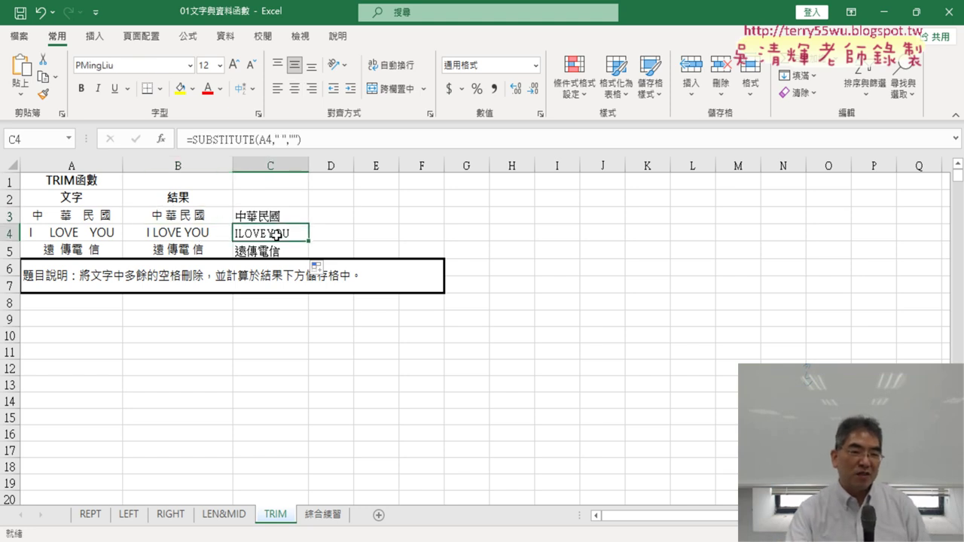
pyautogui.click(180, 234)
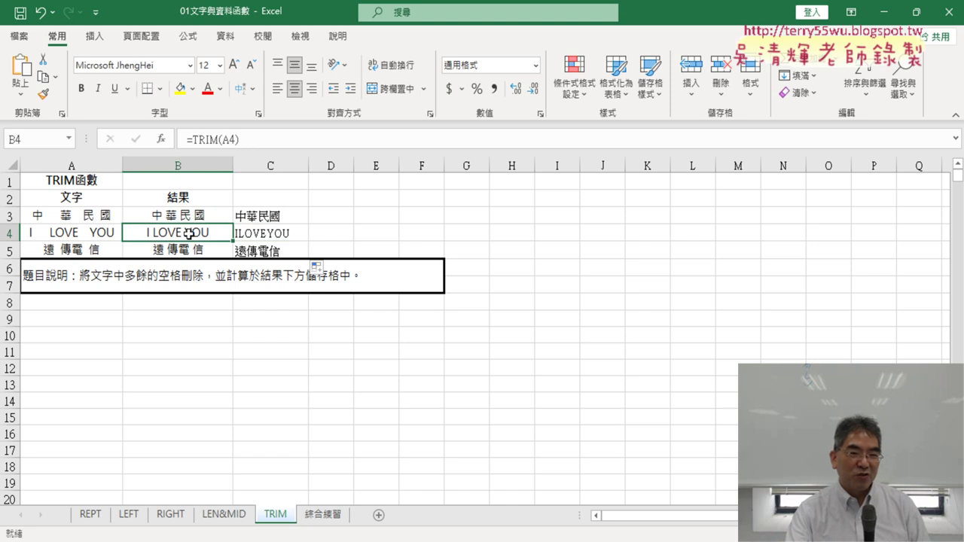
pyautogui.click(260, 216)
pyautogui.click(262, 250)
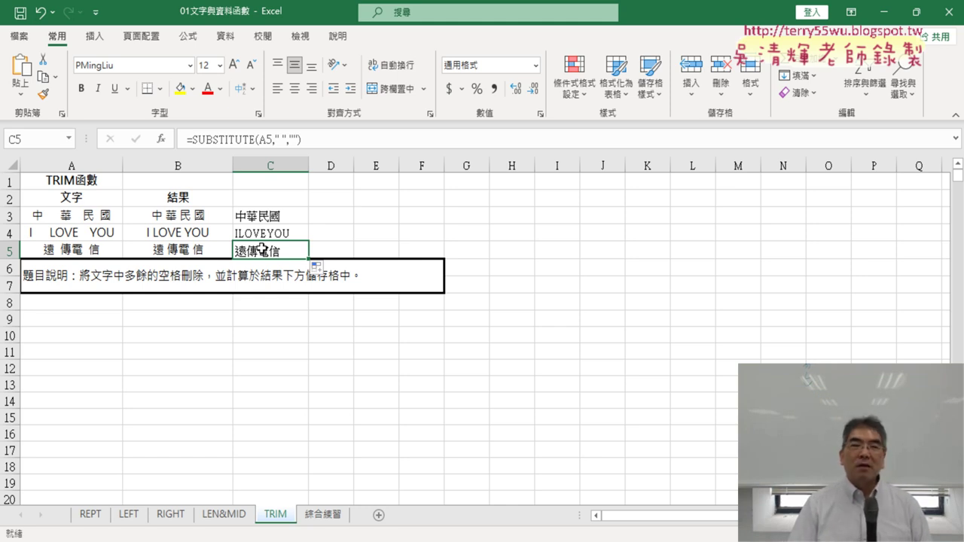
pyautogui.click(342, 215)
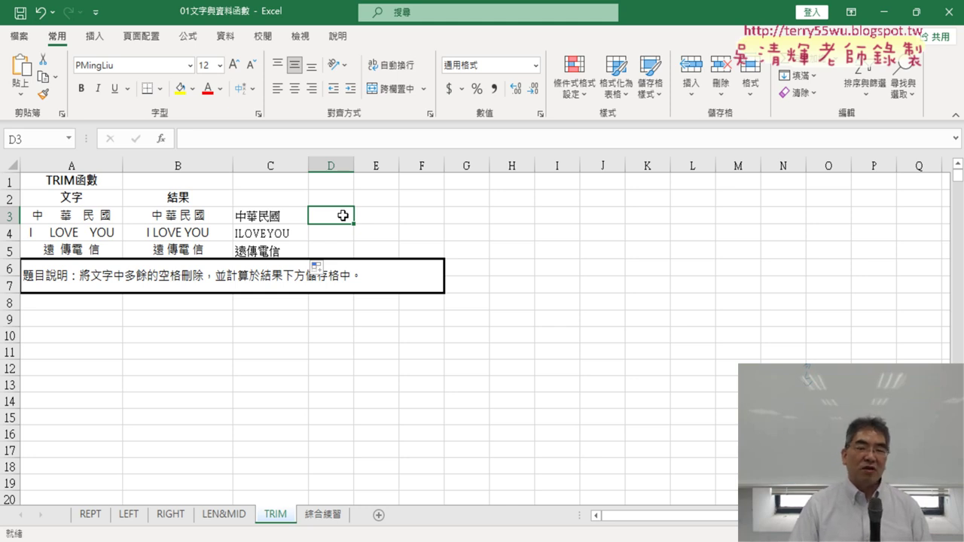
# Step: Start a CODE function in D3, then switch to the Chrome window
pyautogui.click(160, 143)
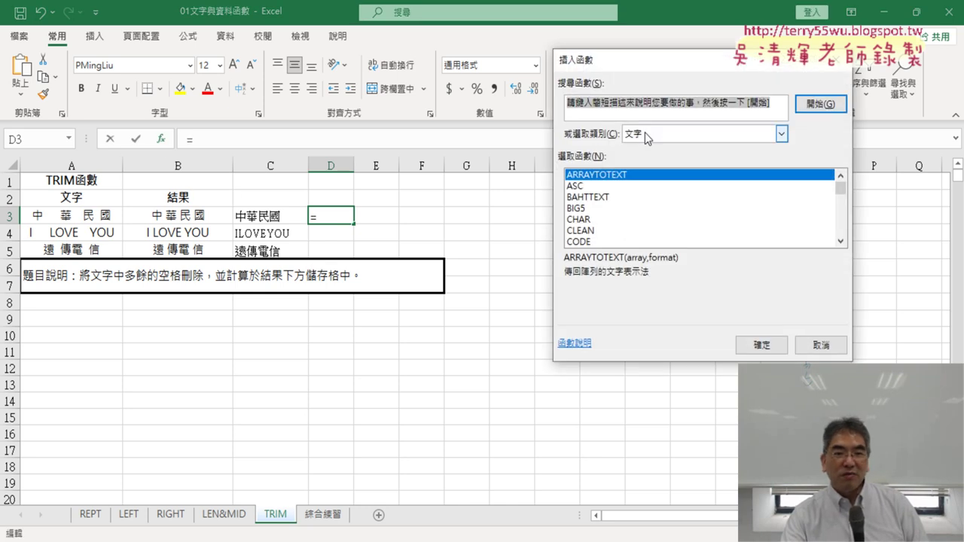
pyautogui.click(578, 242)
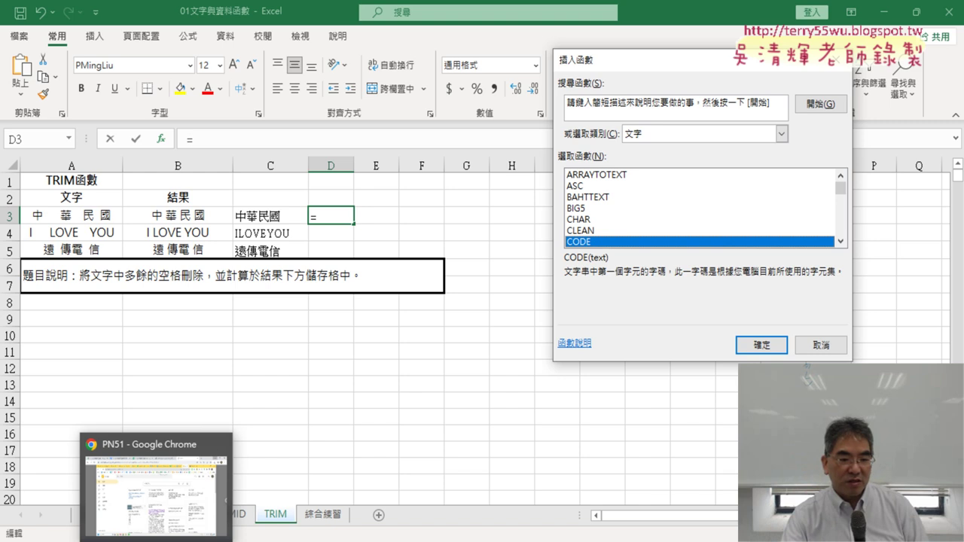
pyautogui.click(160, 524)
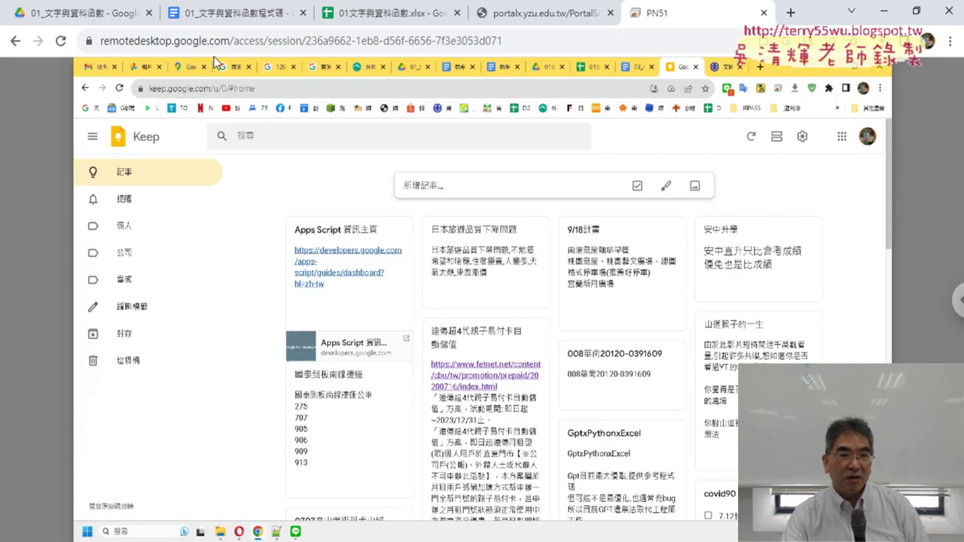
# Step: Find the ASCII內碼表 code table in the Google Docs function notes, then minimize Chrome to return to Excel
pyautogui.click(214, 21)
pyautogui.click(88, 15)
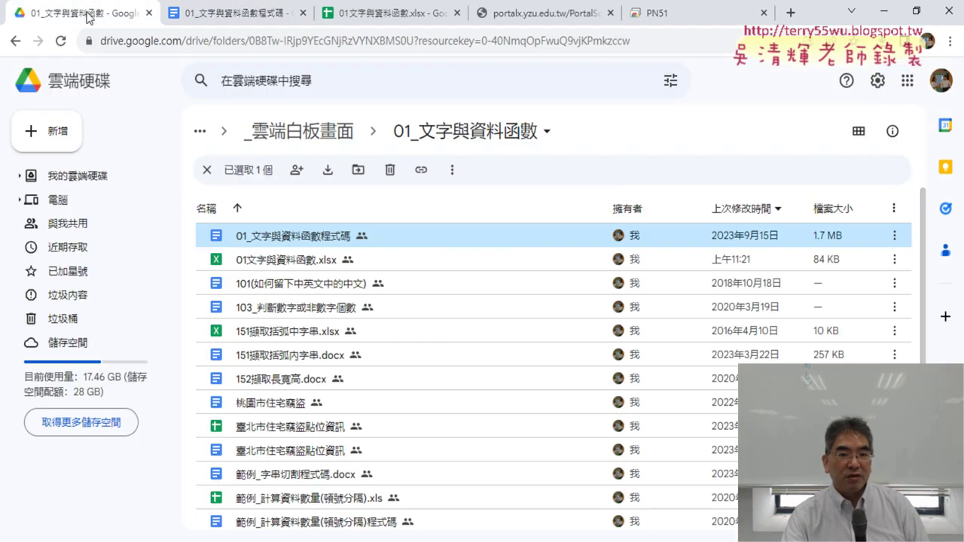
pyautogui.click(217, 18)
pyautogui.scroll(-2, 482, 324)
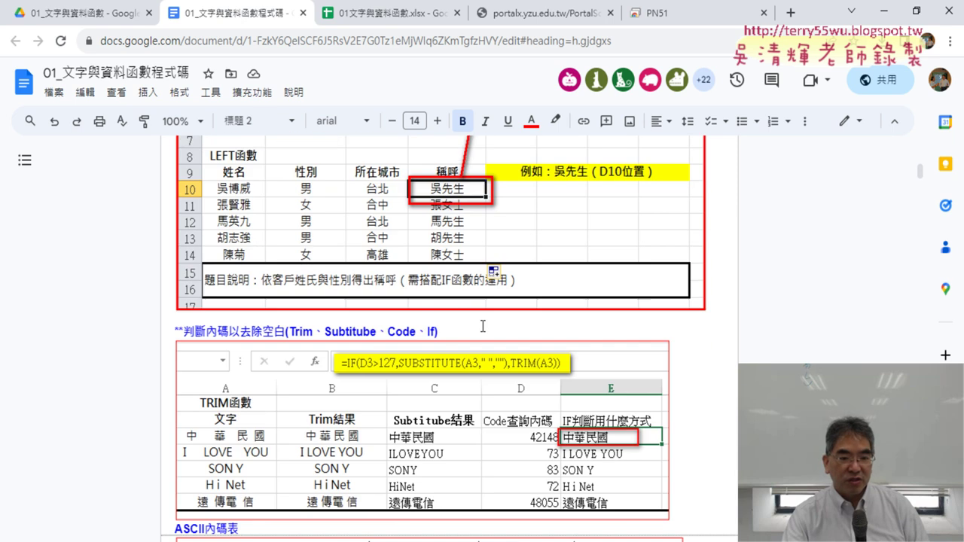
pyautogui.scroll(-4, 481, 324)
pyautogui.scroll(-2, 481, 324)
pyautogui.scroll(1, 482, 325)
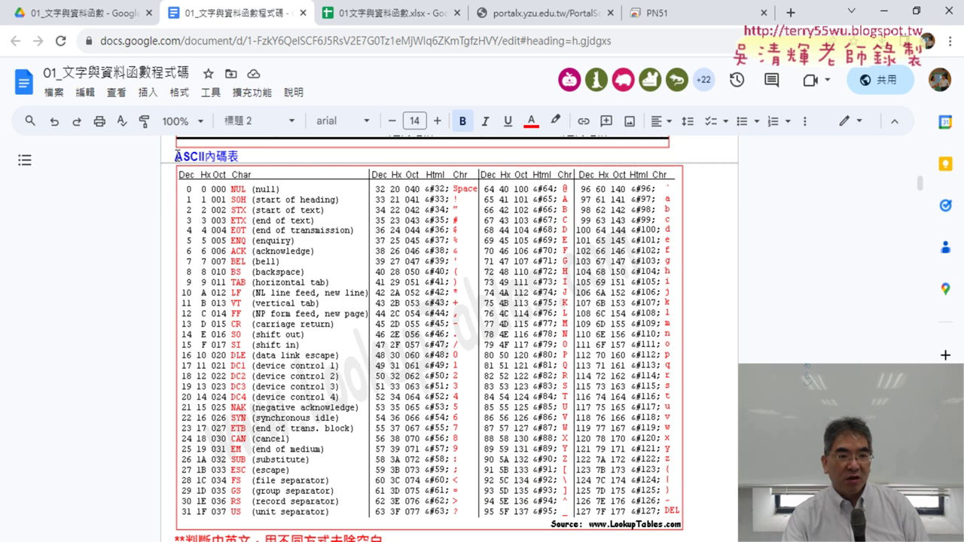
pyautogui.moveTo(175, 156); pyautogui.dragTo(239, 156)
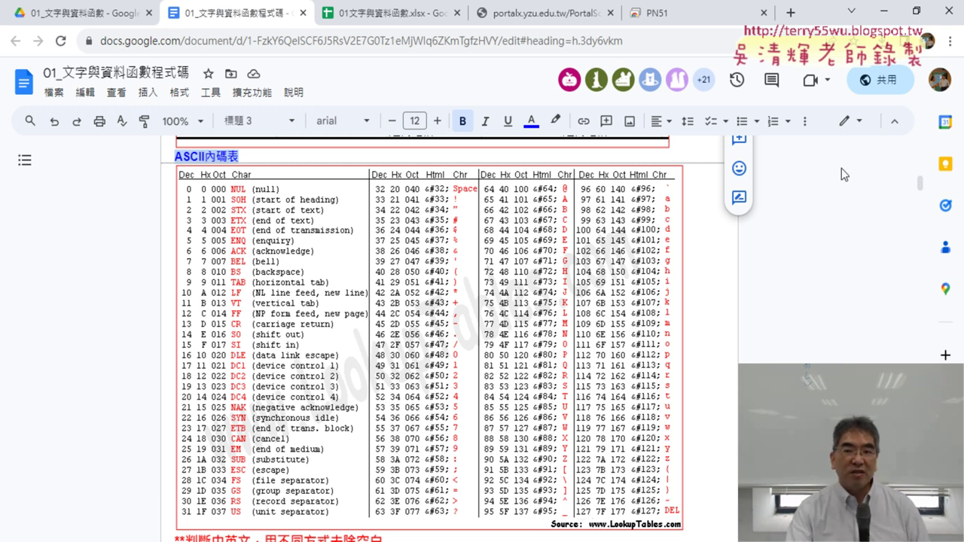
pyautogui.click(878, 9)
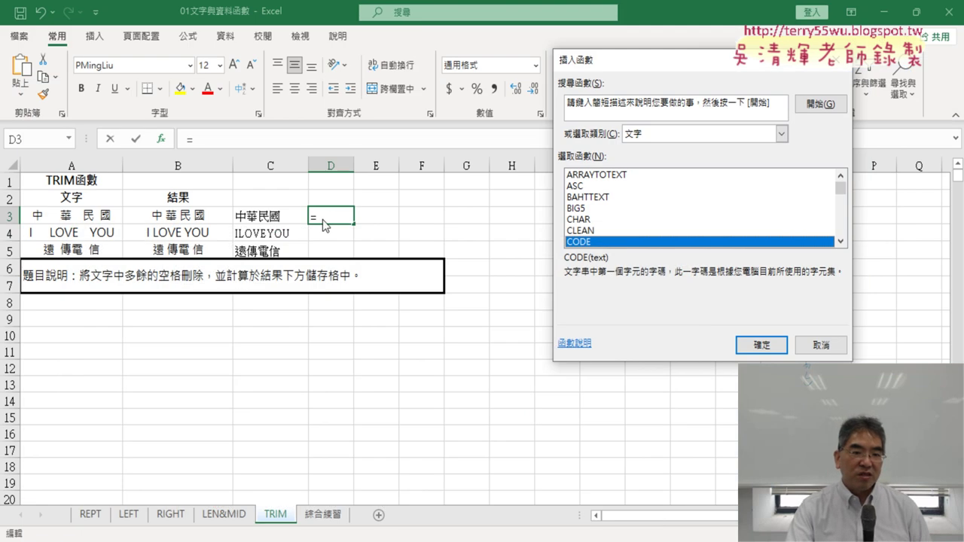
# Step: Enter =CODE(A3) in D3 and fill it to D5, giving 58552, 73 and 59777
pyautogui.click(761, 344)
pyautogui.click(70, 216)
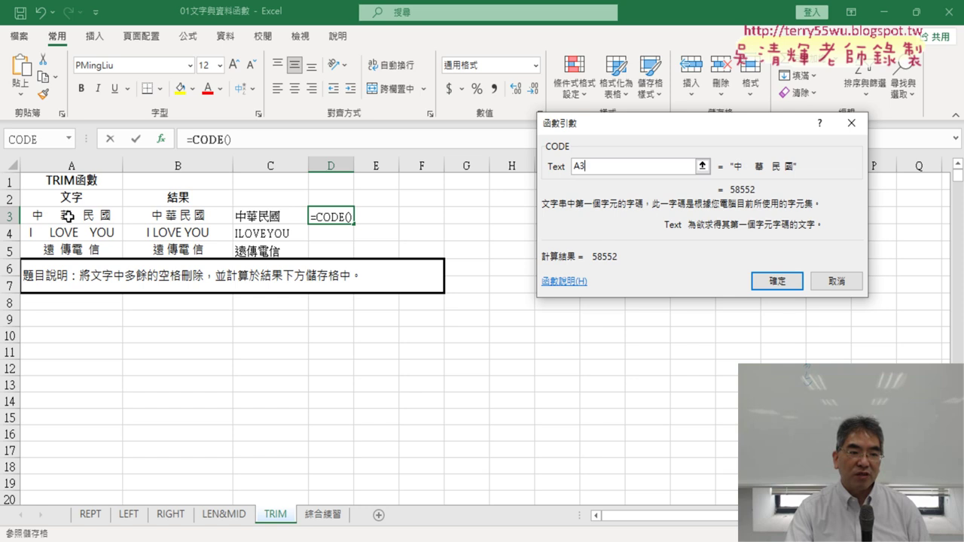
pyautogui.click(775, 282)
pyautogui.moveTo(353, 224); pyautogui.dragTo(348, 251)
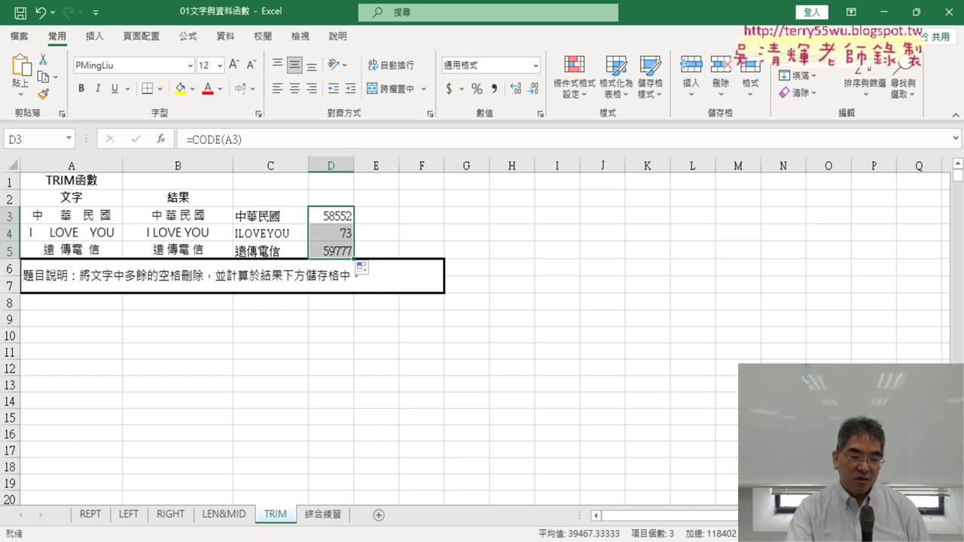
pyautogui.moveTo(159, 538)
pyautogui.click(158, 486)
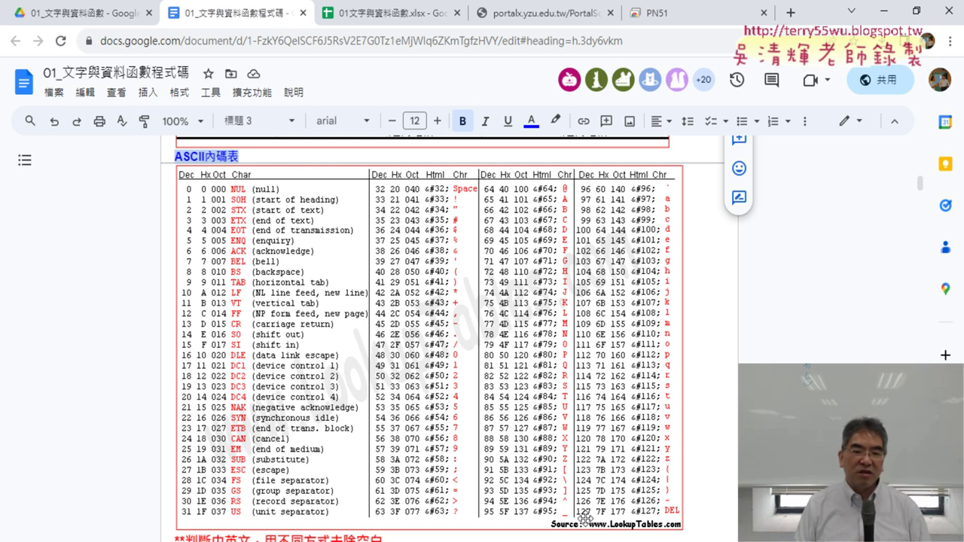
# Step: Minimize Chrome after comparing the codes with the ASCII table
pyautogui.click(886, 7)
pyautogui.click(406, 226)
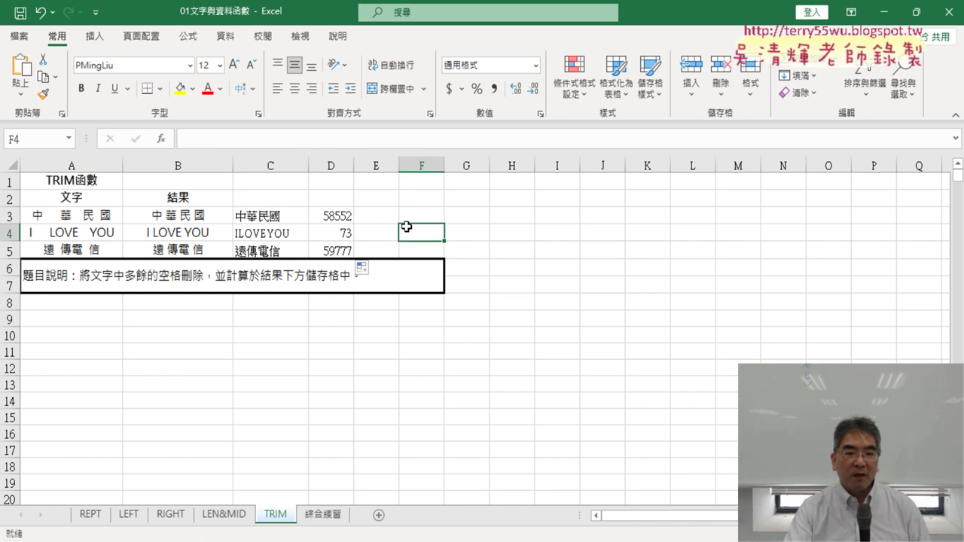
pyautogui.click(341, 217)
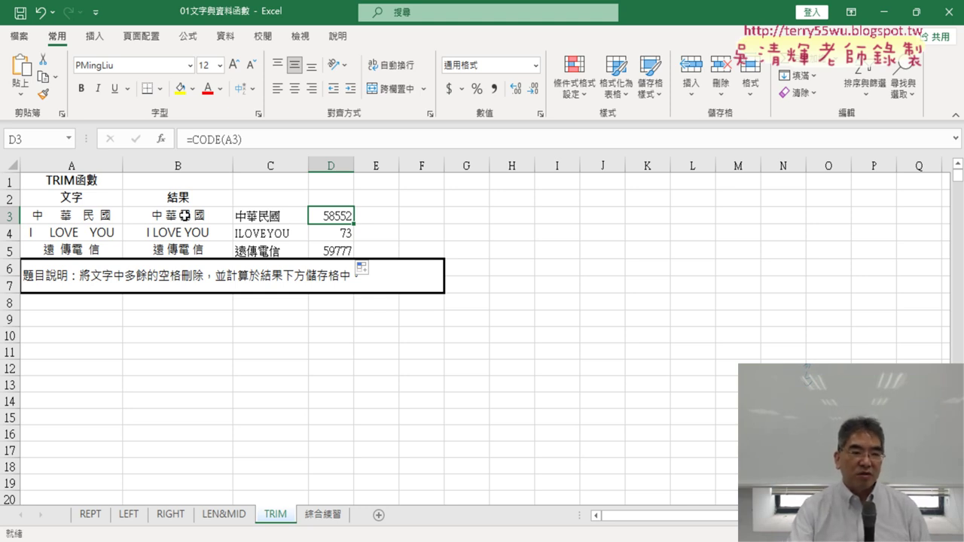
pyautogui.click(347, 234)
pyautogui.click(175, 235)
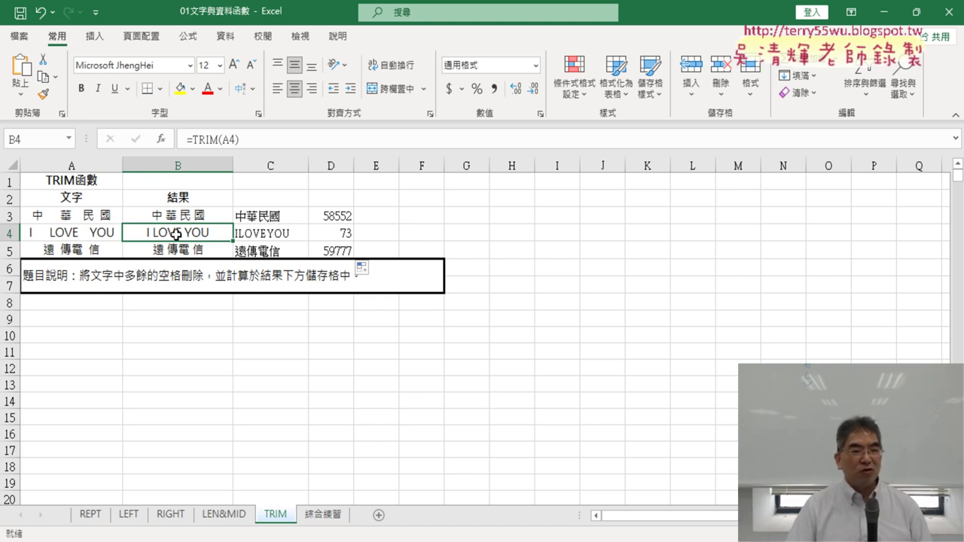
pyautogui.click(209, 217)
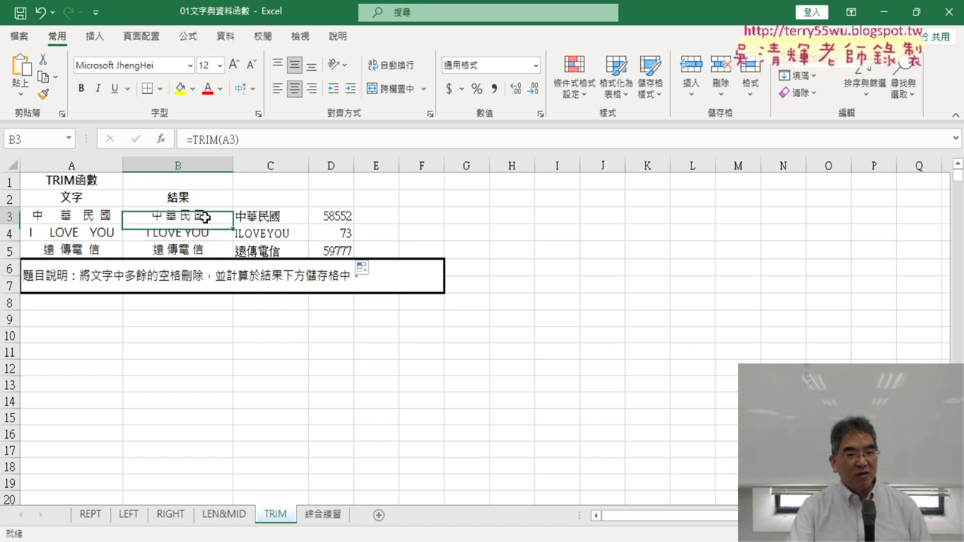
pyautogui.click(351, 217)
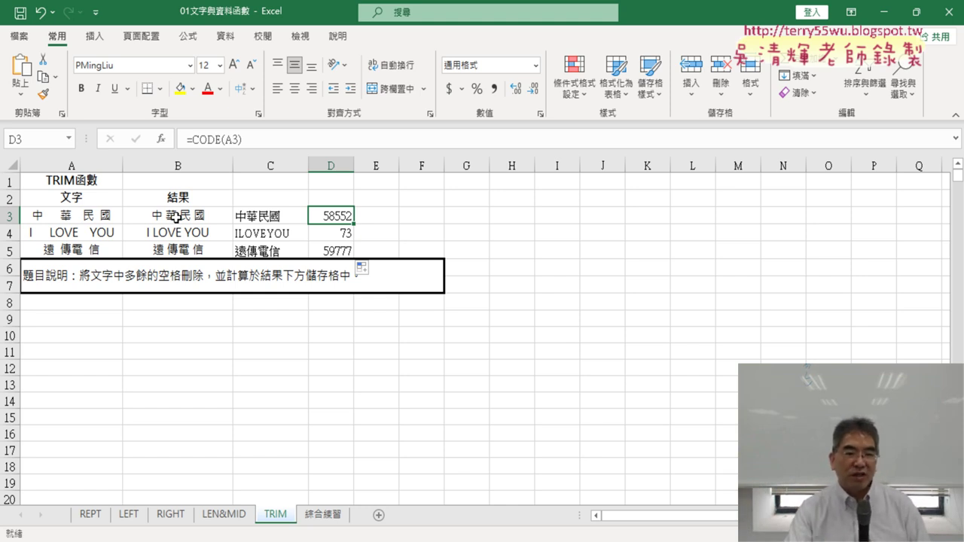
# Step: Delete the old TRIM results in B3:B5
pyautogui.moveTo(174, 216); pyautogui.dragTo(323, 243)
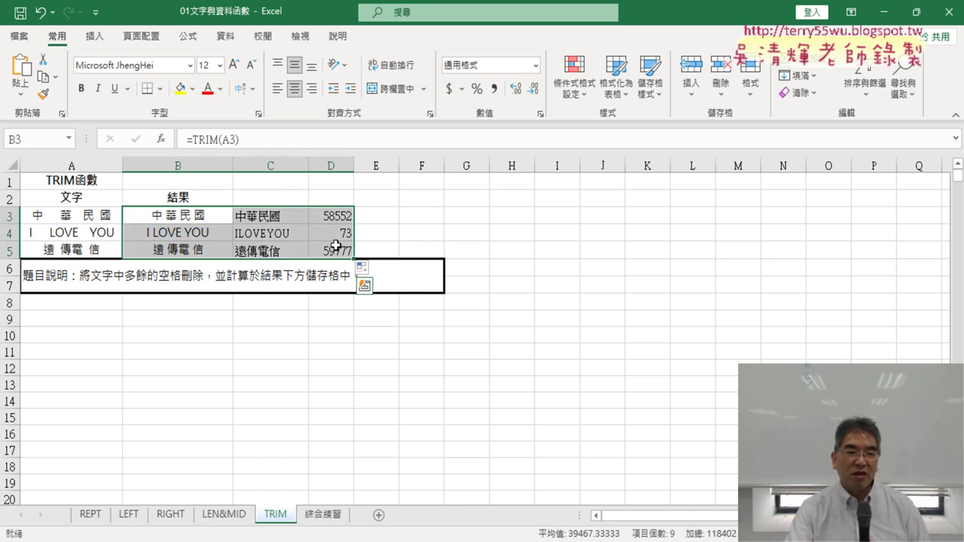
pyautogui.moveTo(194, 216); pyautogui.dragTo(194, 251)
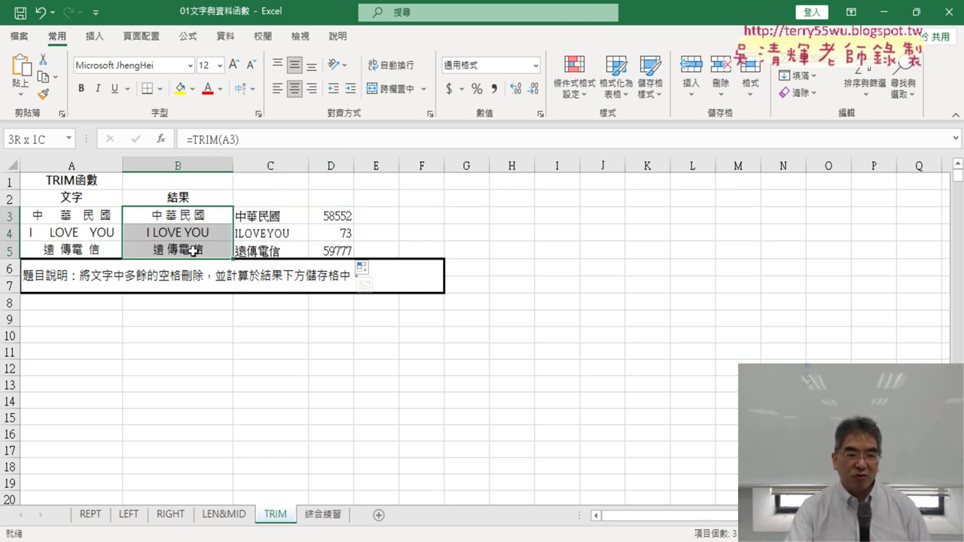
pyautogui.press('Delete')
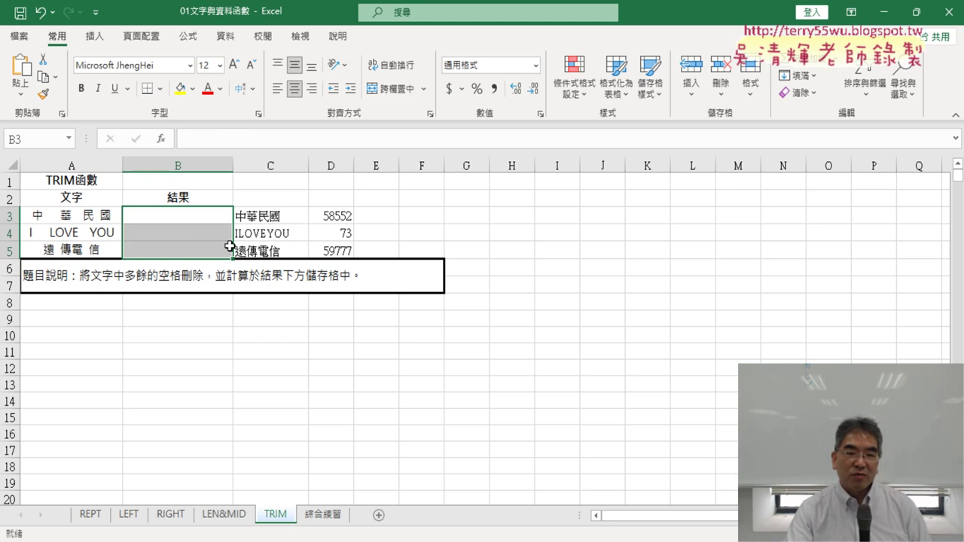
# Step: Insert =CODE(A3) into B3, then cut CODE(A3) out of the formula bar
pyautogui.click(190, 215)
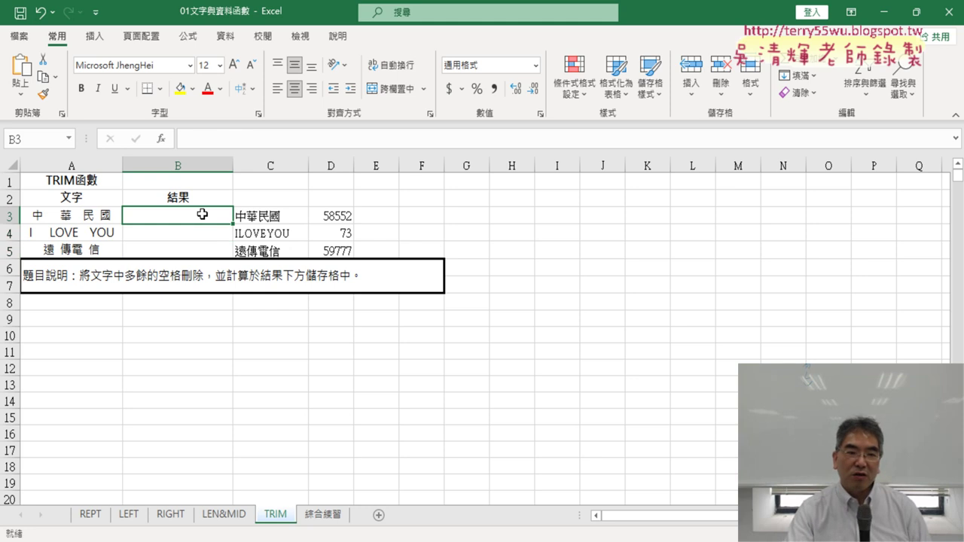
pyautogui.click(161, 139)
pyautogui.click(618, 242)
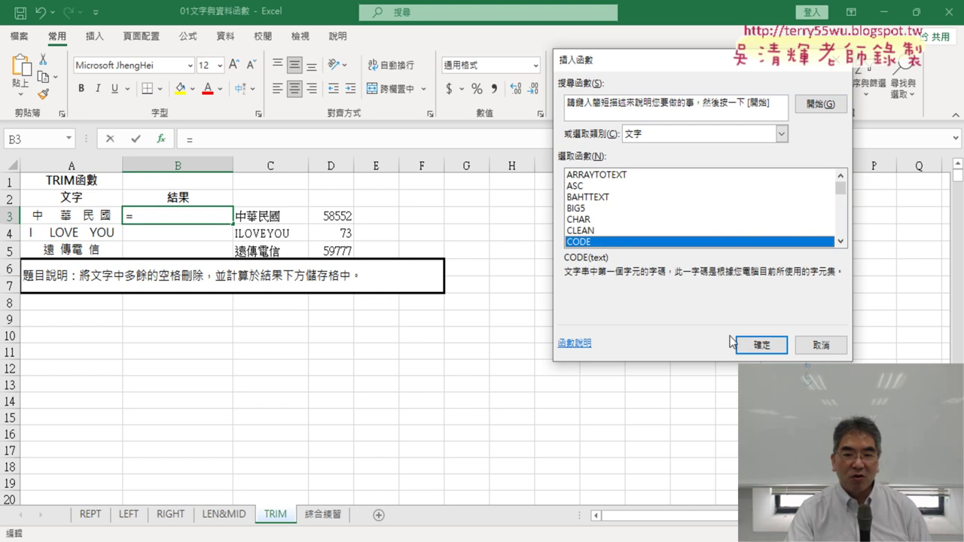
pyautogui.click(753, 345)
pyautogui.click(86, 214)
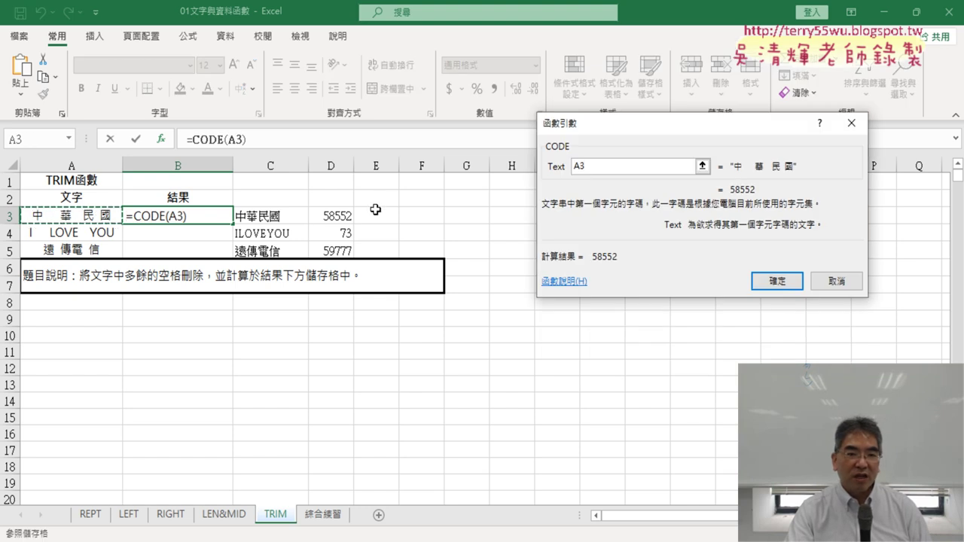
pyautogui.click(779, 282)
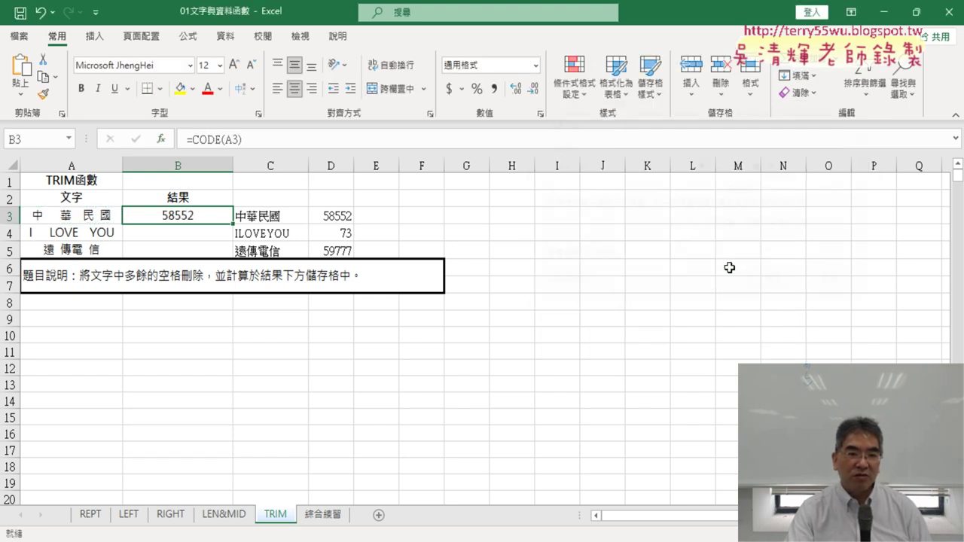
pyautogui.moveTo(195, 140); pyautogui.dragTo(265, 140)
pyautogui.rightClick(235, 142)
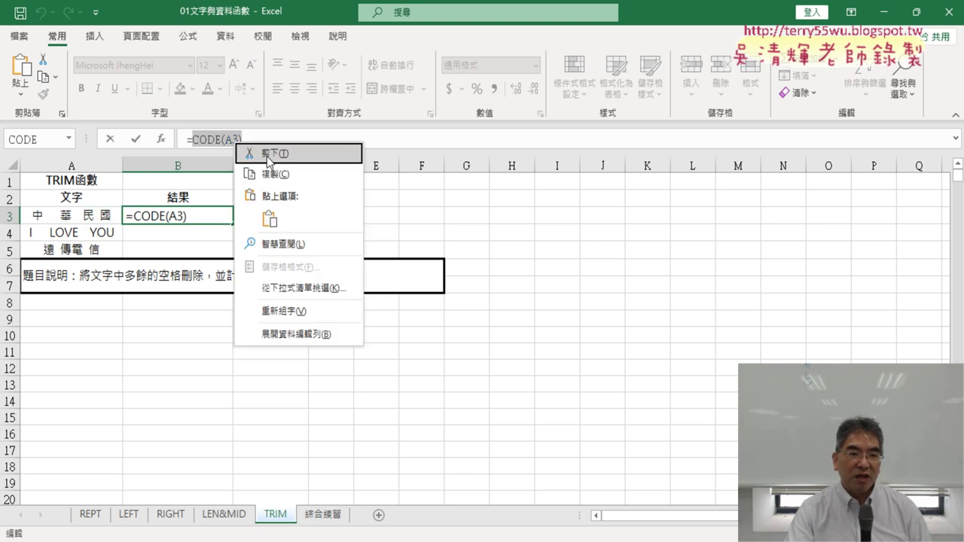
pyautogui.click(269, 156)
# Step: Insert IF from the Logical category in B3 with Logical_test CODE(A3)>127
pyautogui.click(161, 140)
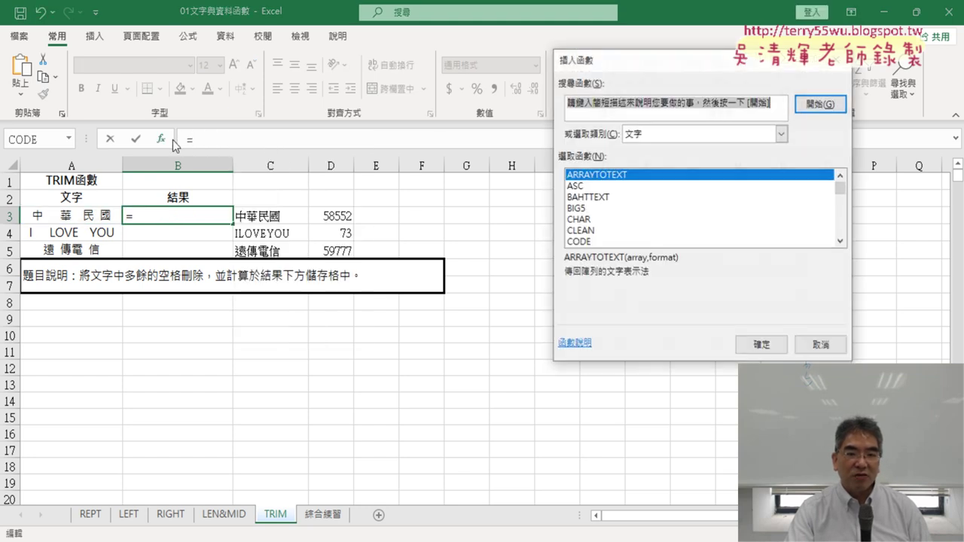
pyautogui.click(686, 134)
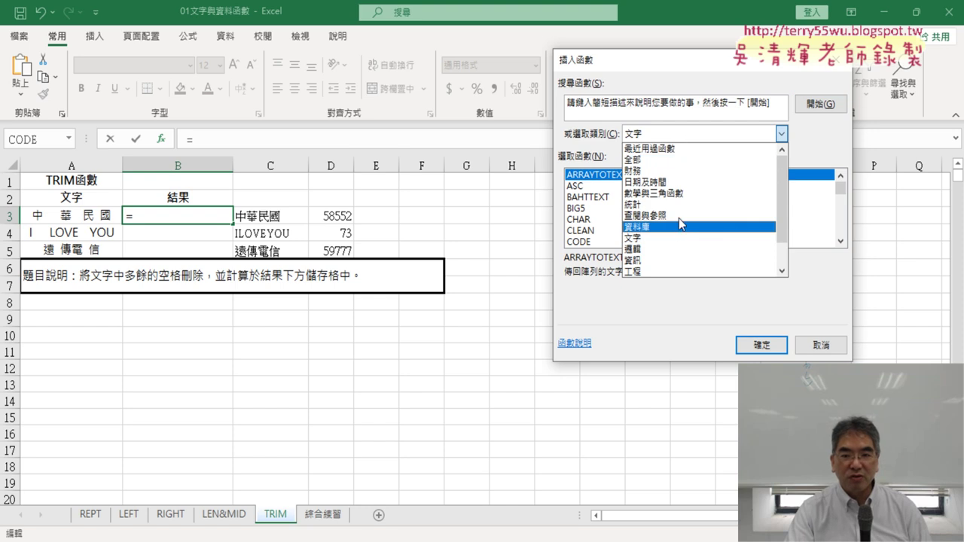
pyautogui.click(672, 249)
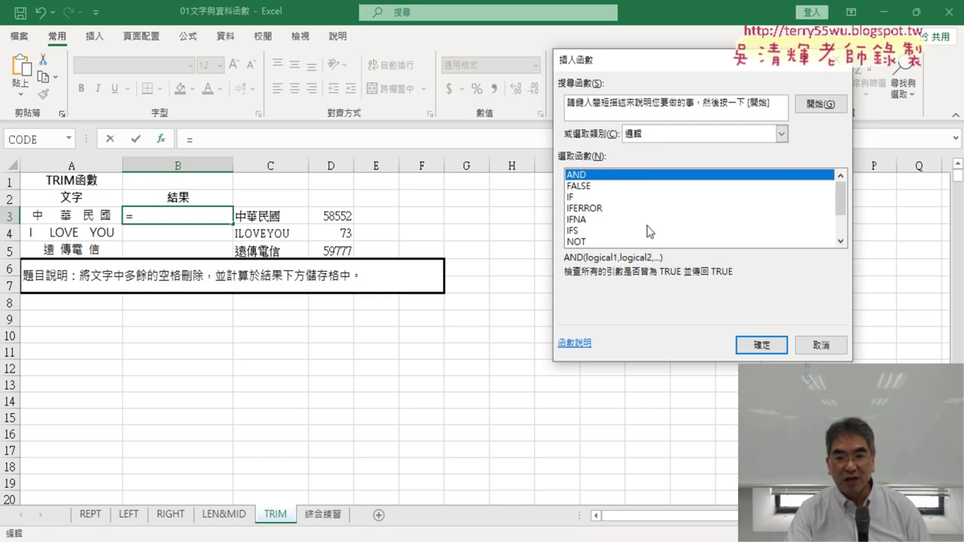
pyautogui.doubleClick(586, 196)
pyautogui.write('CODE(A3)')
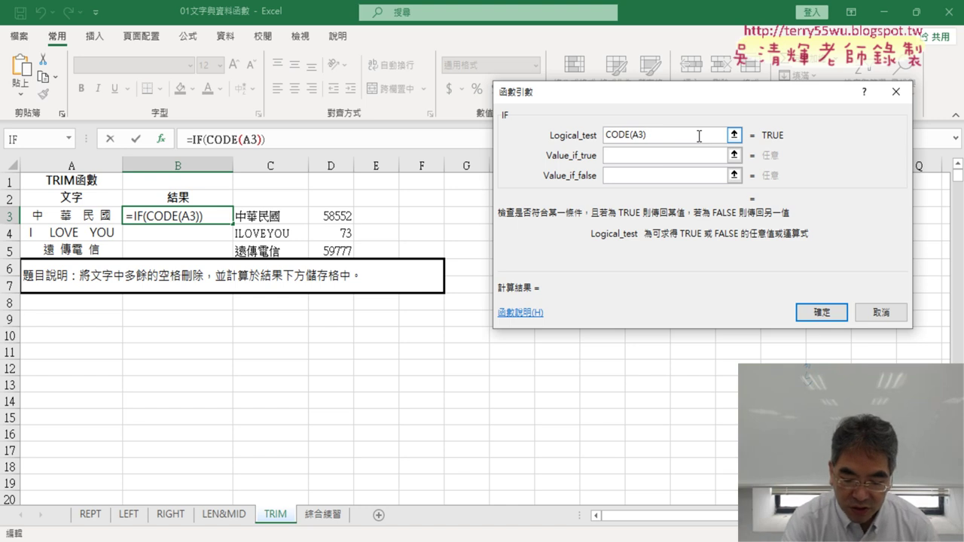
pyautogui.write('>')
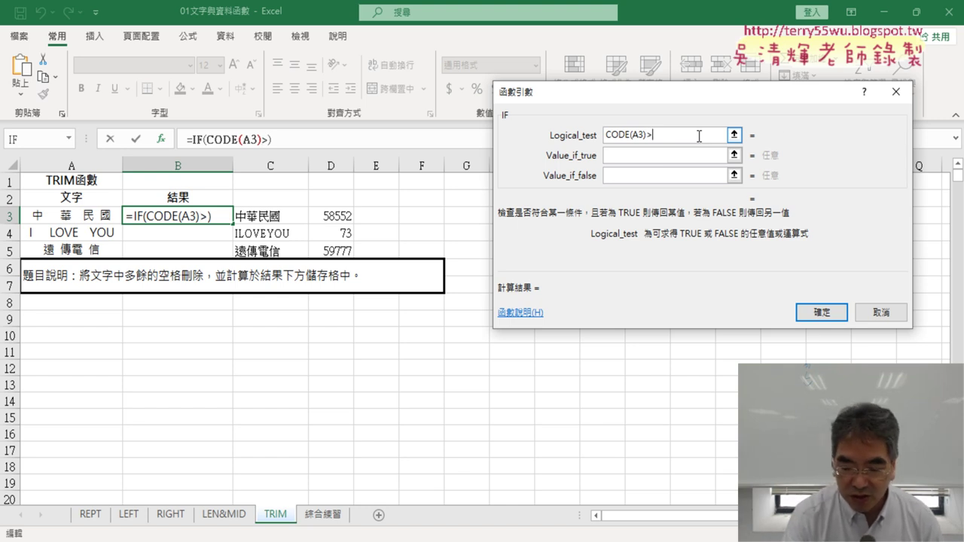
pyautogui.write('127')
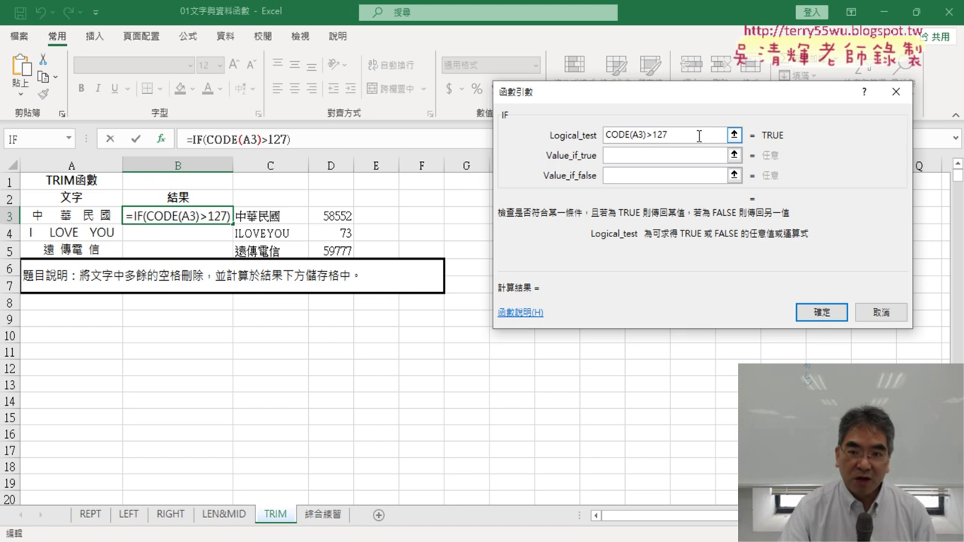
pyautogui.click(681, 155)
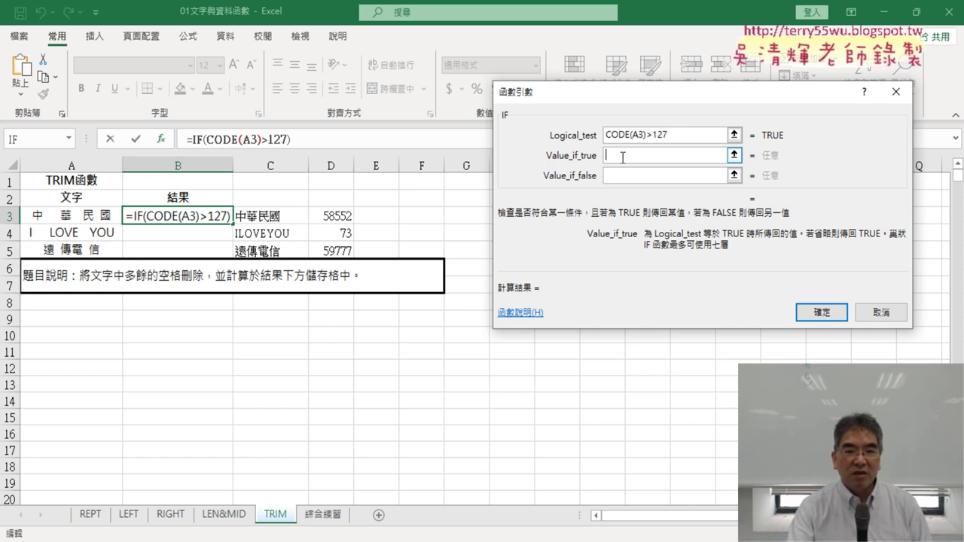
# Step: Point out SUBSTITUTE in the recently used functions list with an on-screen annotation
pyautogui.moveTo(620, 109); pyautogui.dragTo(502, 112)
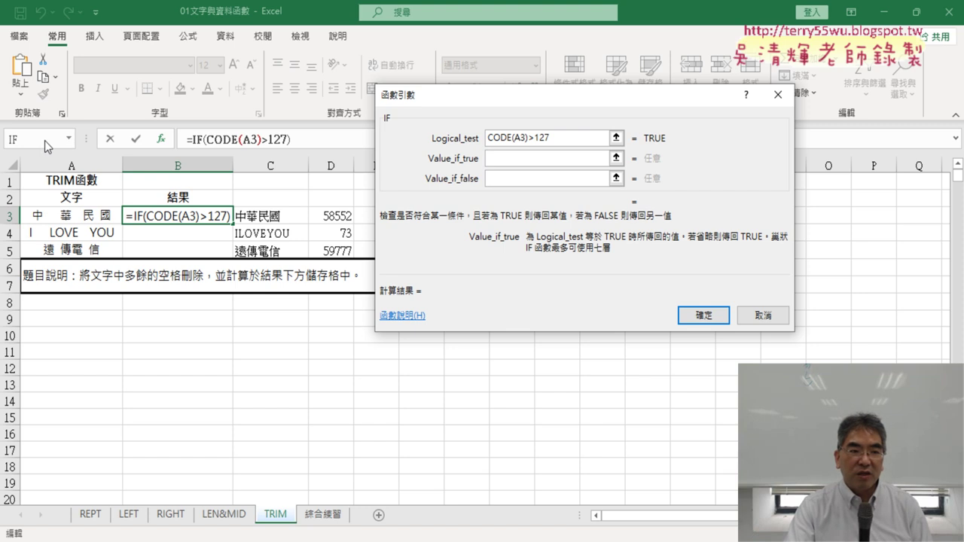
pyautogui.click(69, 139)
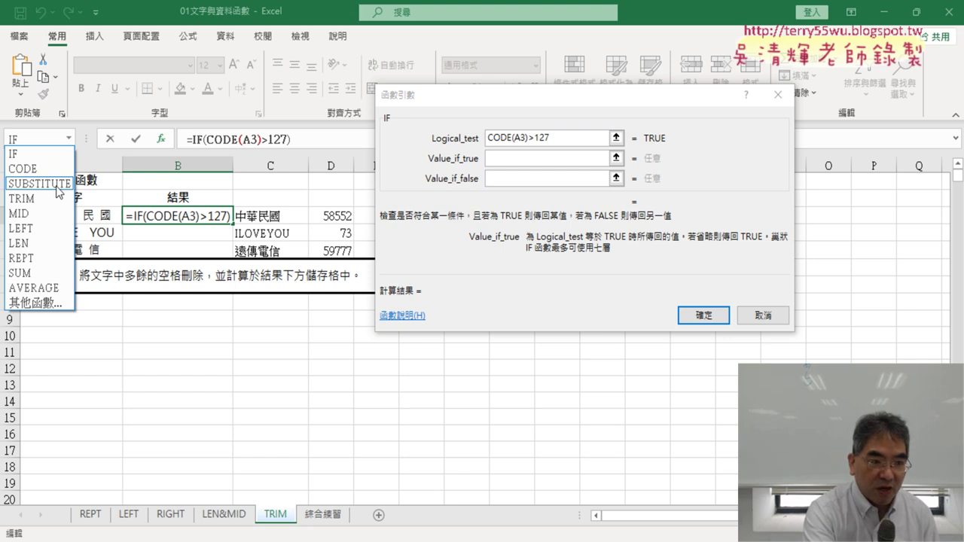
pyautogui.click(58, 185)
pyautogui.moveTo(74, 197)
pyautogui.mouseDown()
pyautogui.moveTo(87, 184)
pyautogui.moveTo(482, 156)
pyautogui.mouseUp()
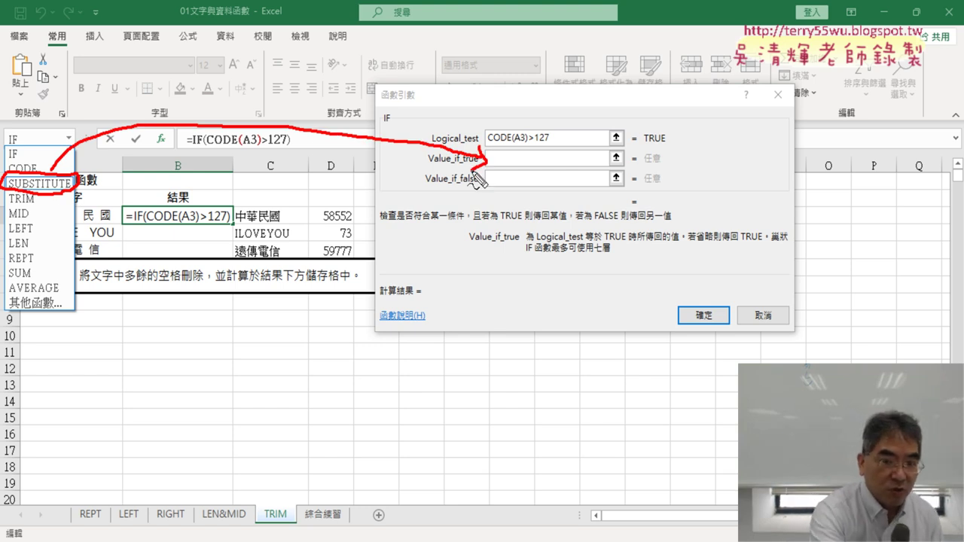
pyautogui.press('Escape')
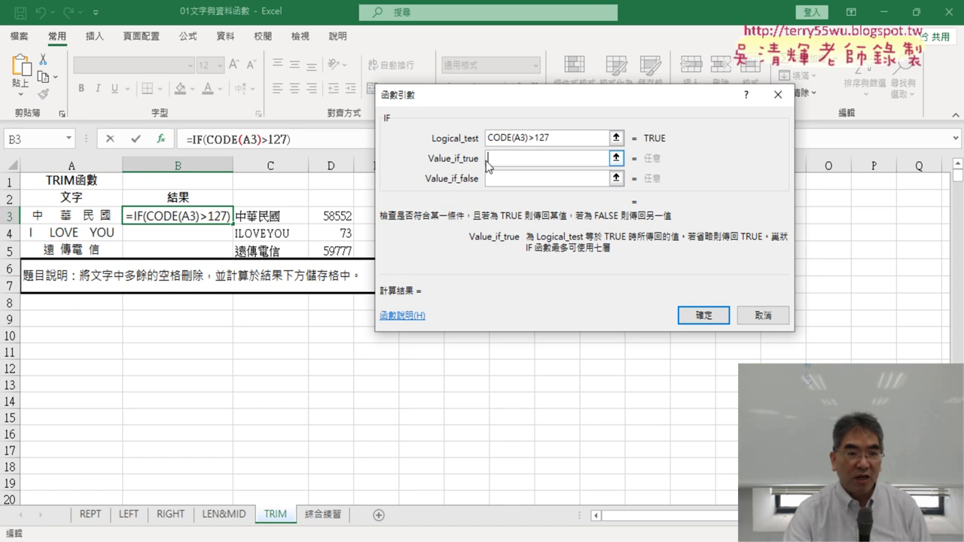
# Step: Nest SUBSTITUTE(A3," ","") as IF's true value and confirm, so B3 shows 中華民國
pyautogui.click(72, 138)
pyautogui.click(33, 183)
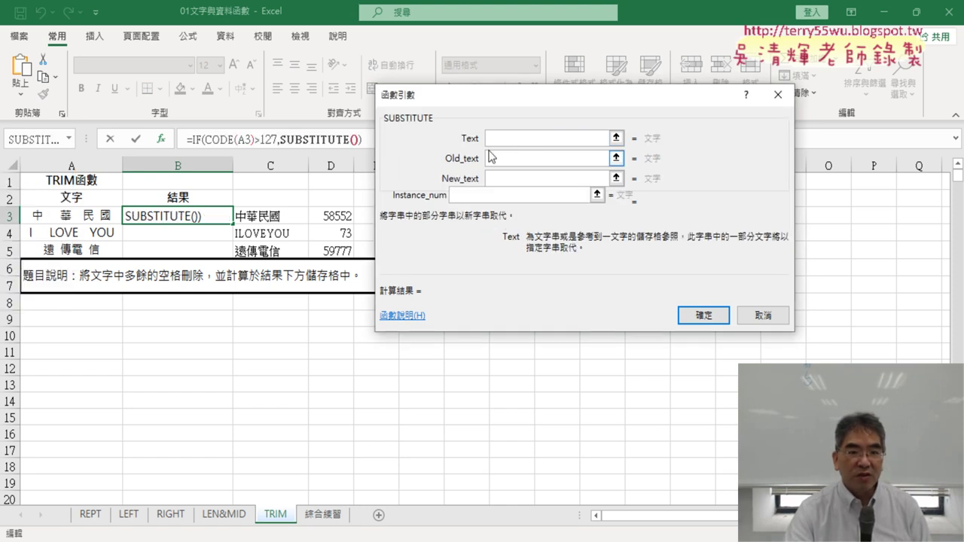
pyautogui.click(74, 219)
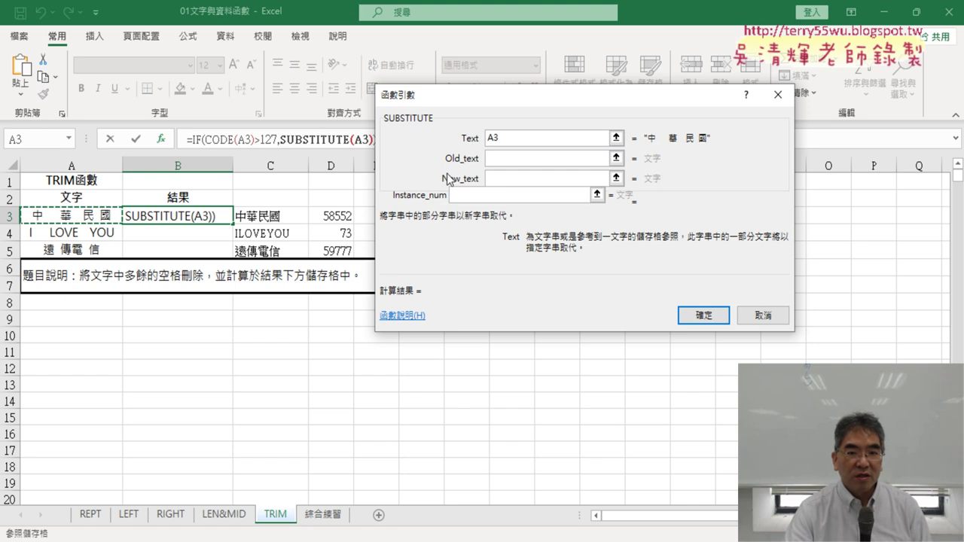
pyautogui.click(520, 159)
pyautogui.write('"')
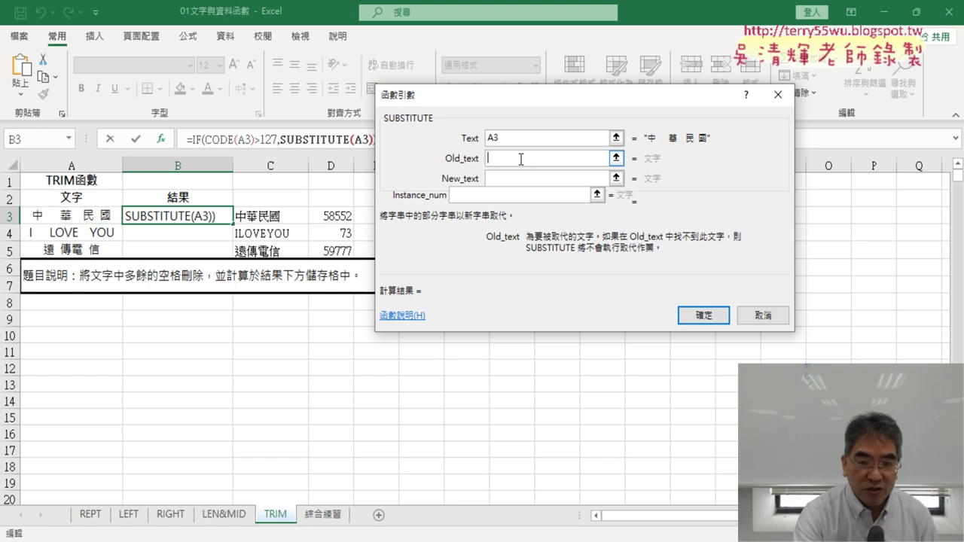
pyautogui.write(' "')
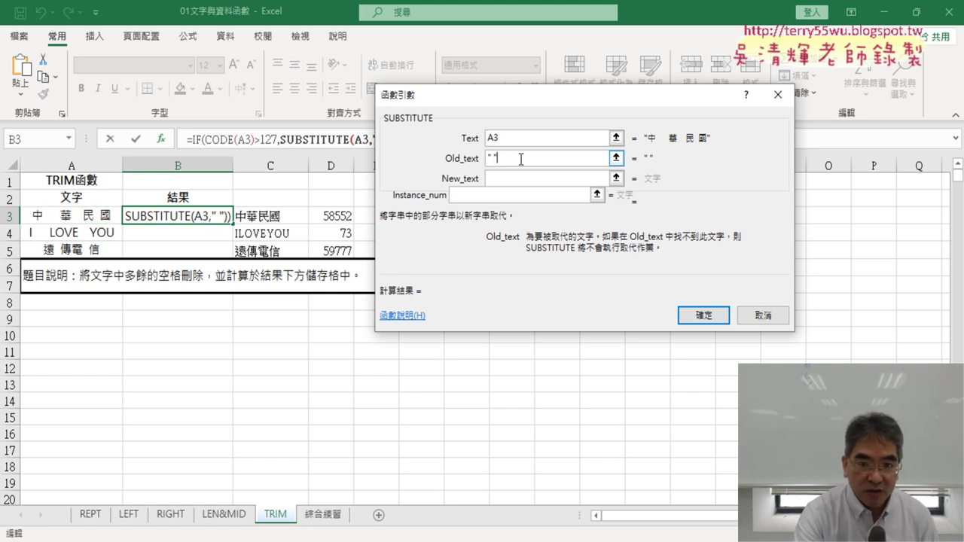
pyautogui.click(530, 178)
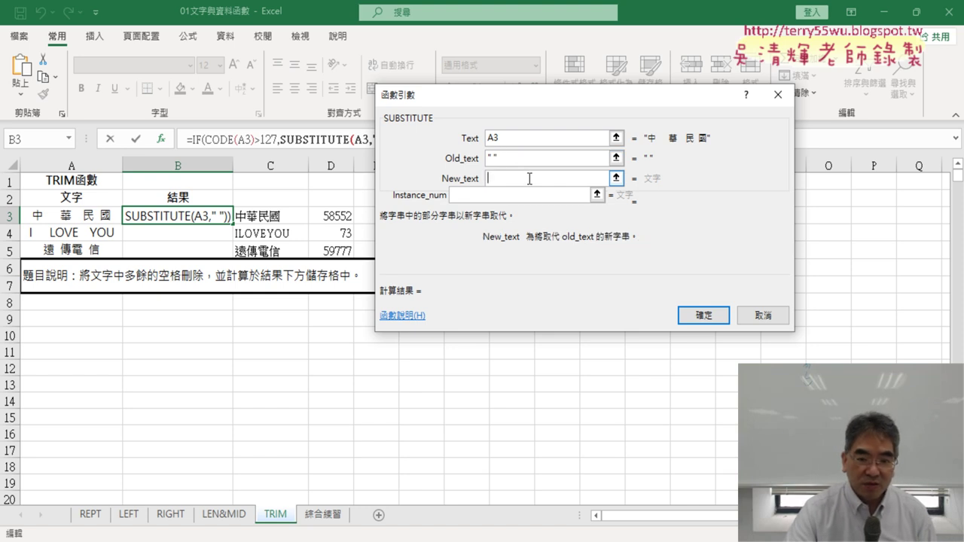
pyautogui.write('""')
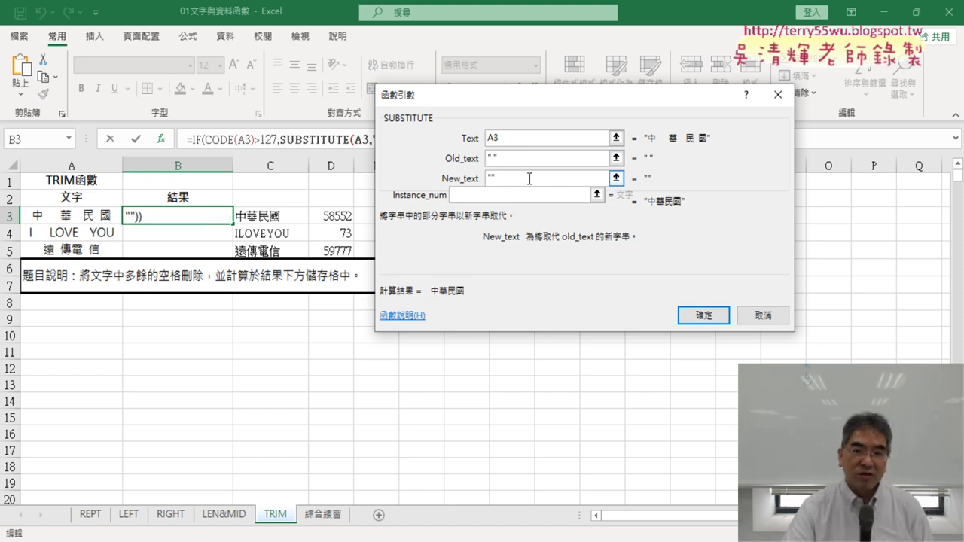
pyautogui.click(708, 317)
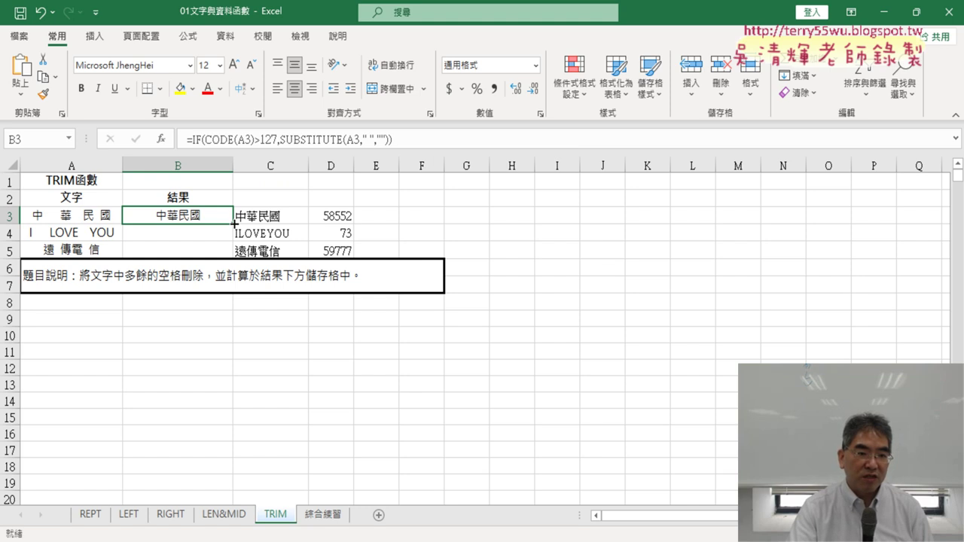
# Step: Fill B3's formula to B5, then add TRIM(A3) as B3's IF value-if-false
pyautogui.moveTo(234, 224); pyautogui.dragTo(232, 255)
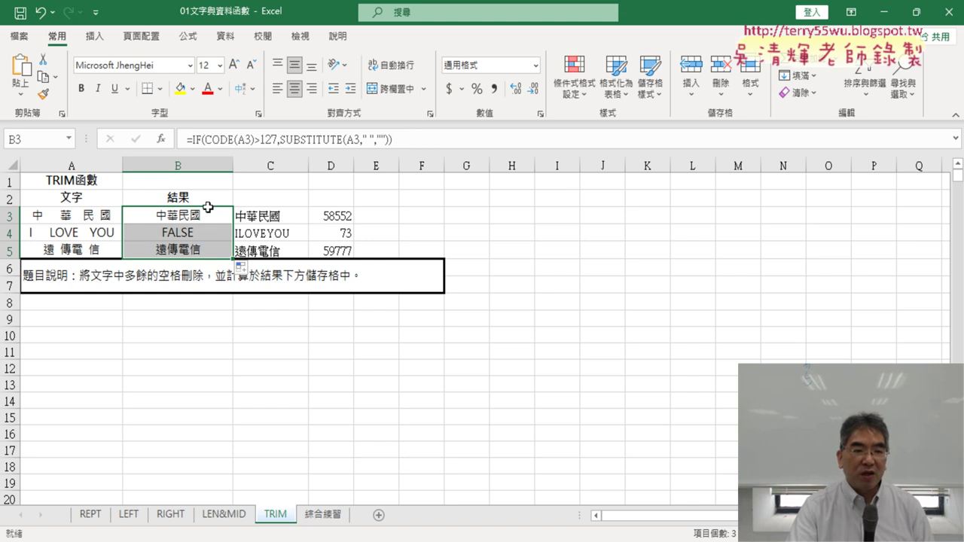
pyautogui.click(208, 208)
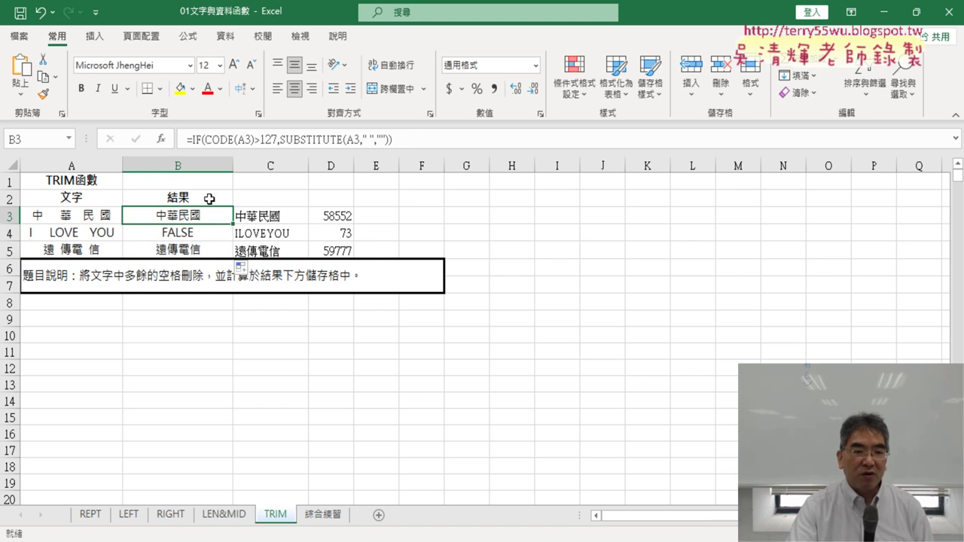
pyautogui.click(197, 138)
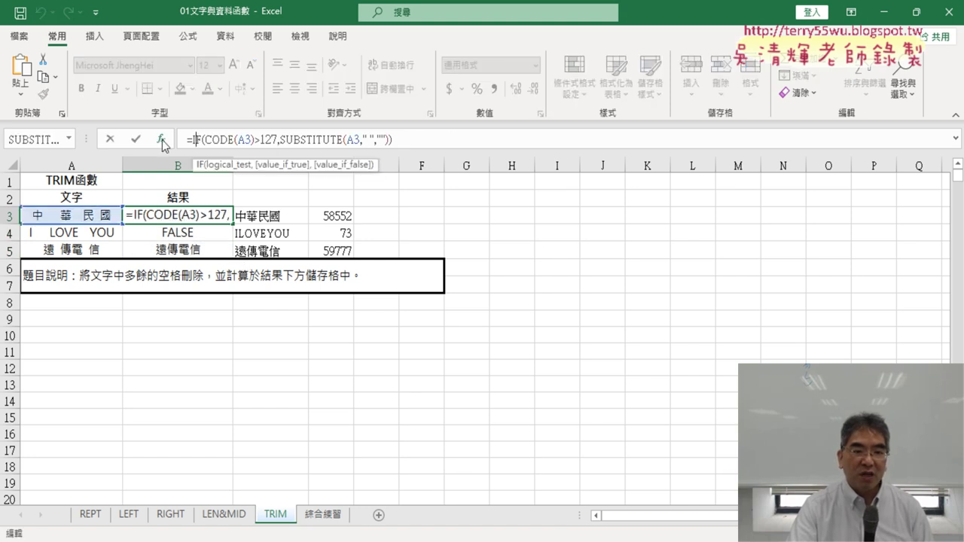
pyautogui.click(161, 140)
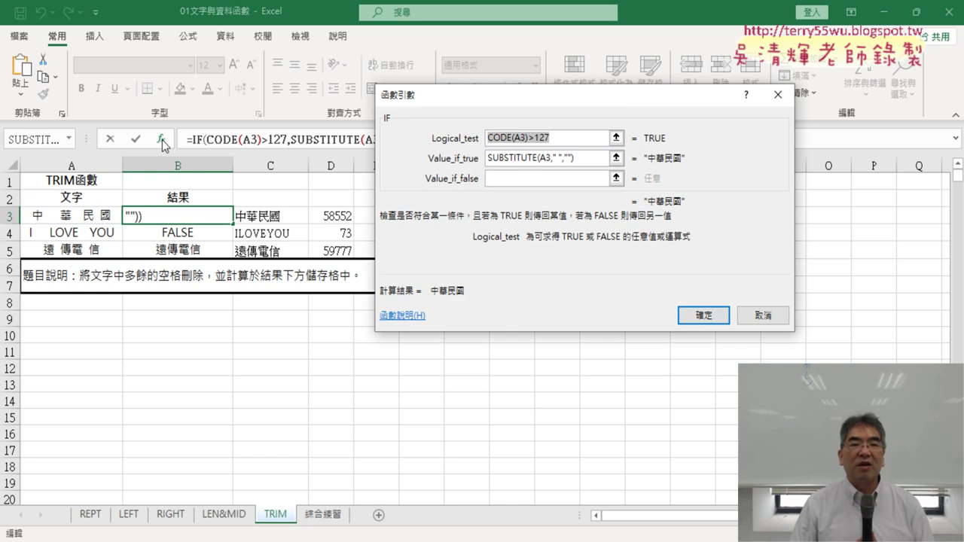
pyautogui.click(500, 178)
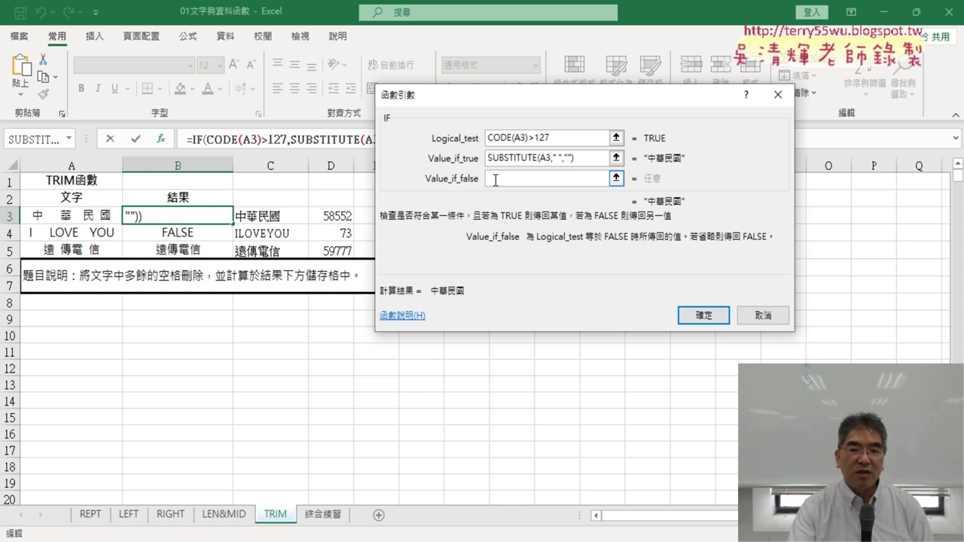
pyautogui.click(70, 140)
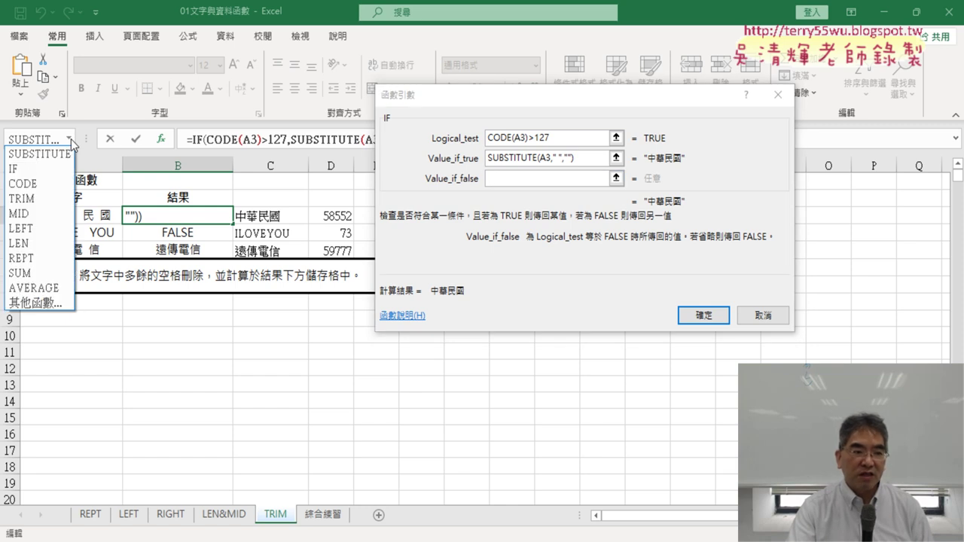
pyautogui.click(43, 200)
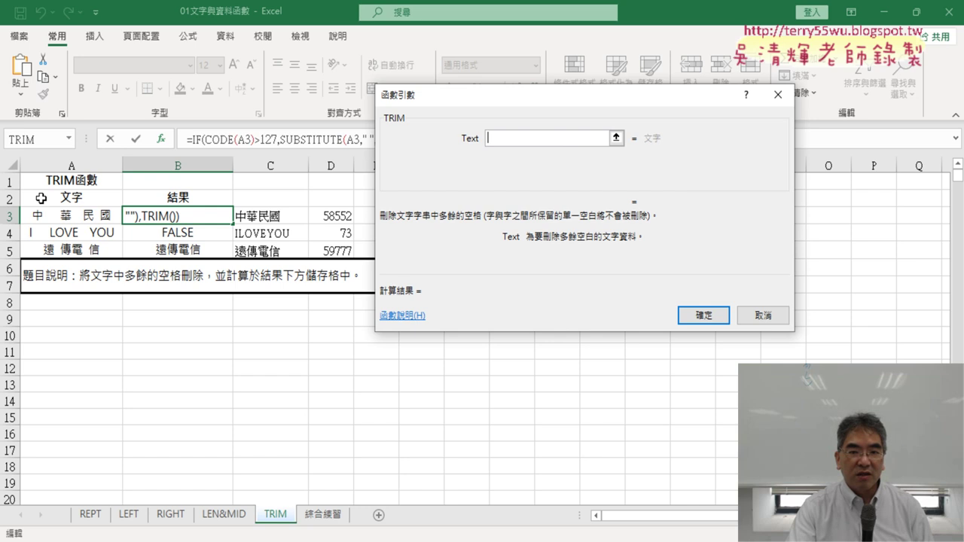
pyautogui.click(90, 217)
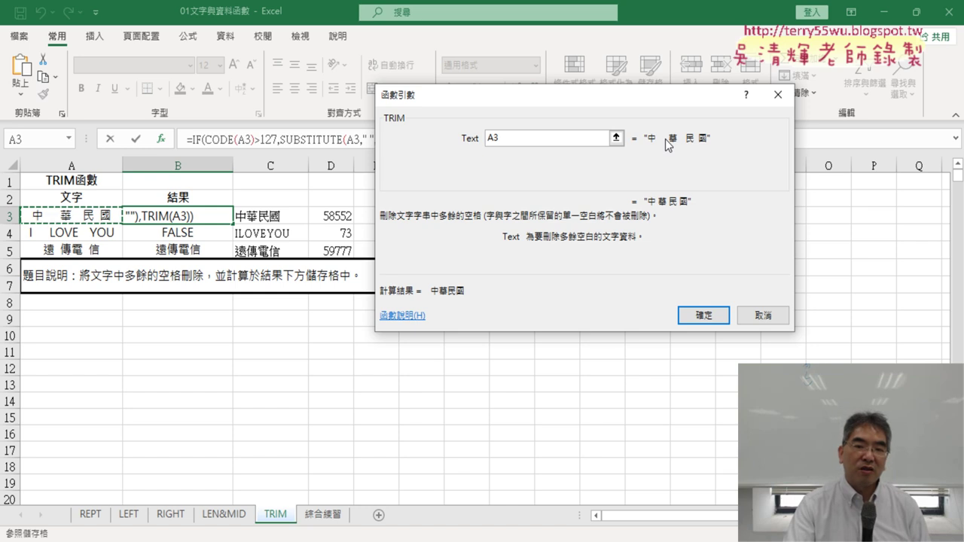
pyautogui.click(703, 315)
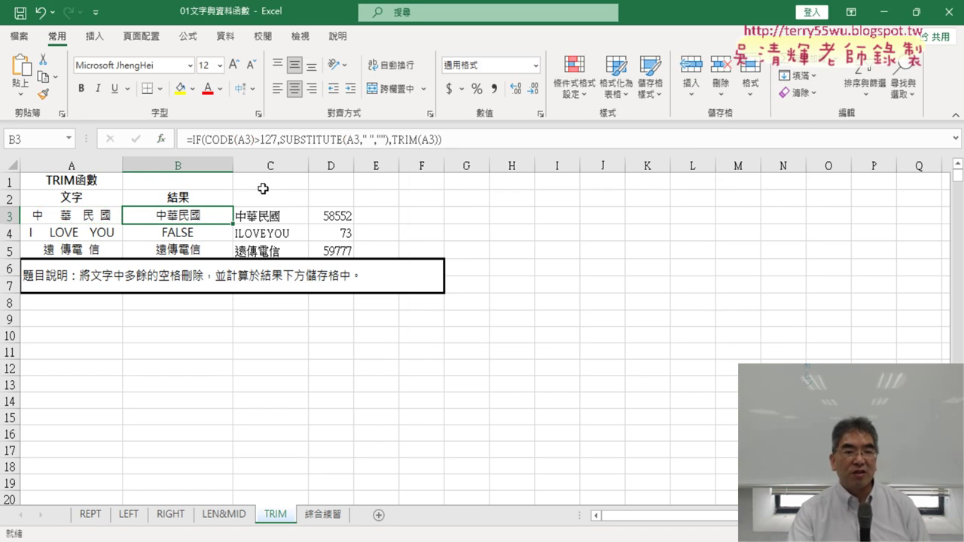
# Step: Fill the completed formula down to B5 and inspect B4's IF arguments returning I LOVE YOU
pyautogui.moveTo(235, 224); pyautogui.dragTo(229, 261)
pyautogui.click(206, 216)
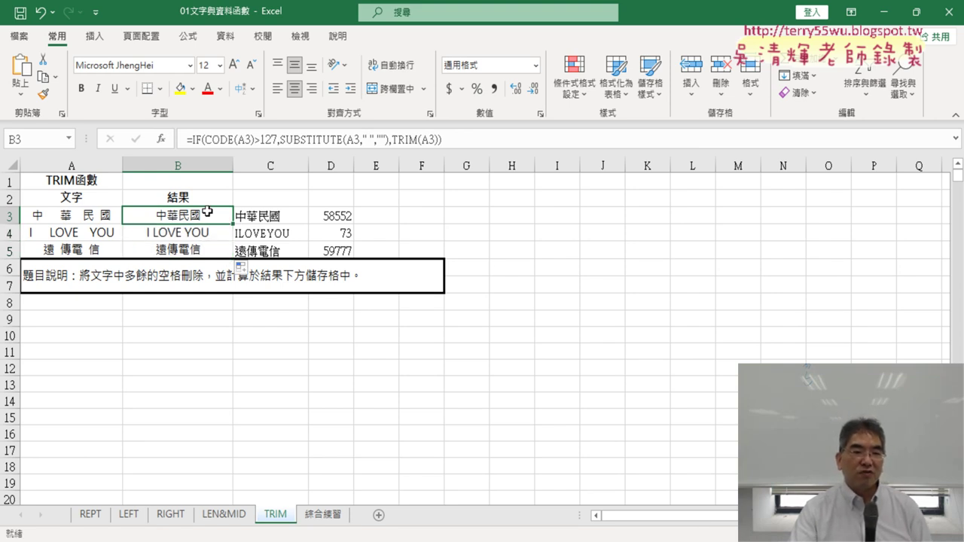
pyautogui.click(193, 236)
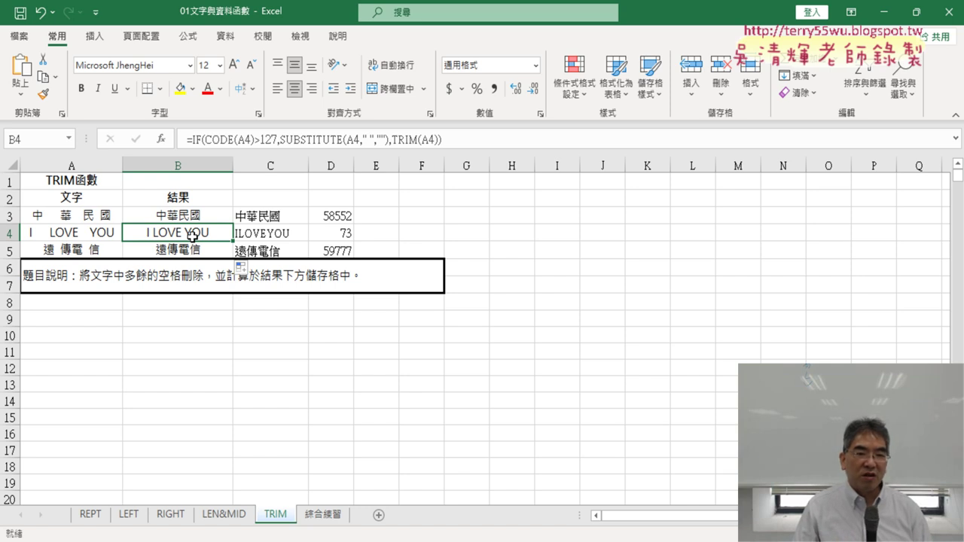
pyautogui.click(196, 140)
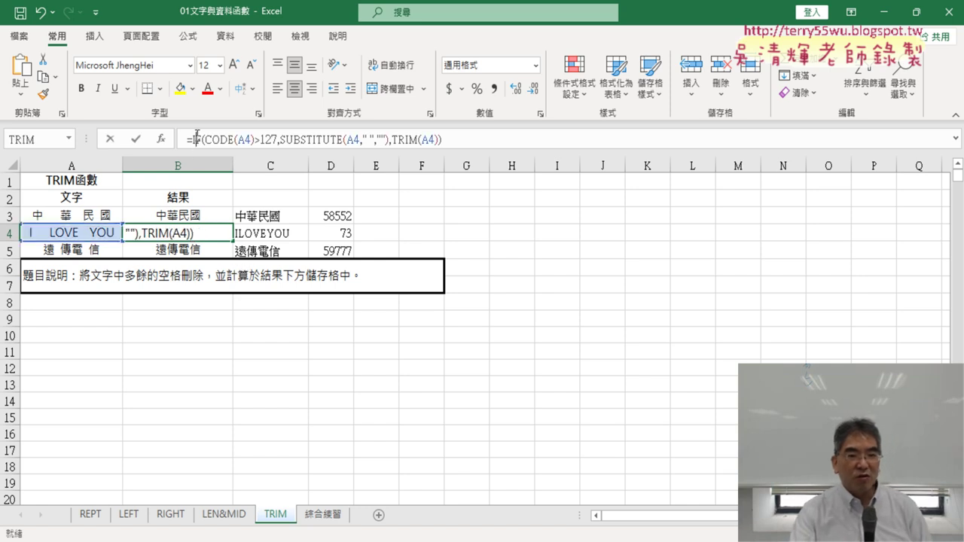
pyautogui.click(160, 139)
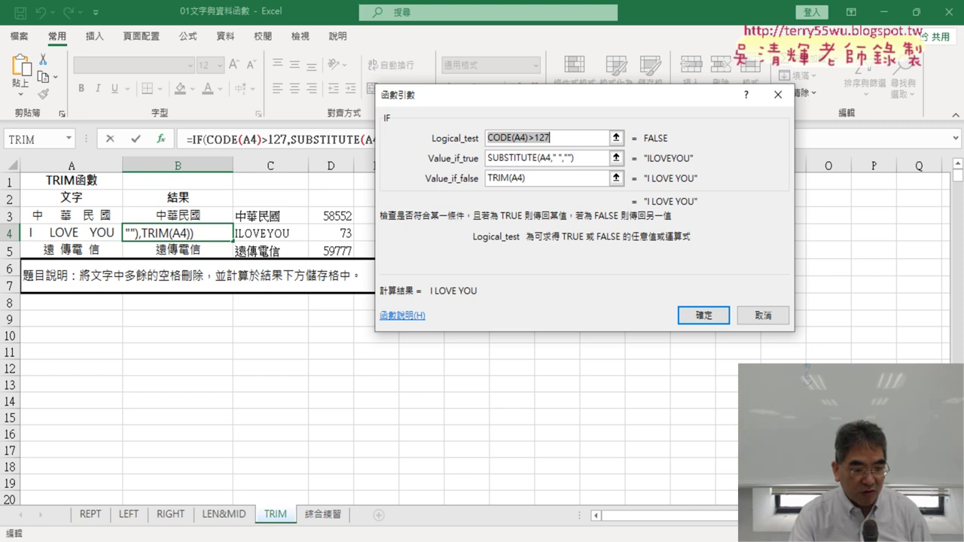
pyautogui.moveTo(150, 537)
pyautogui.click(151, 452)
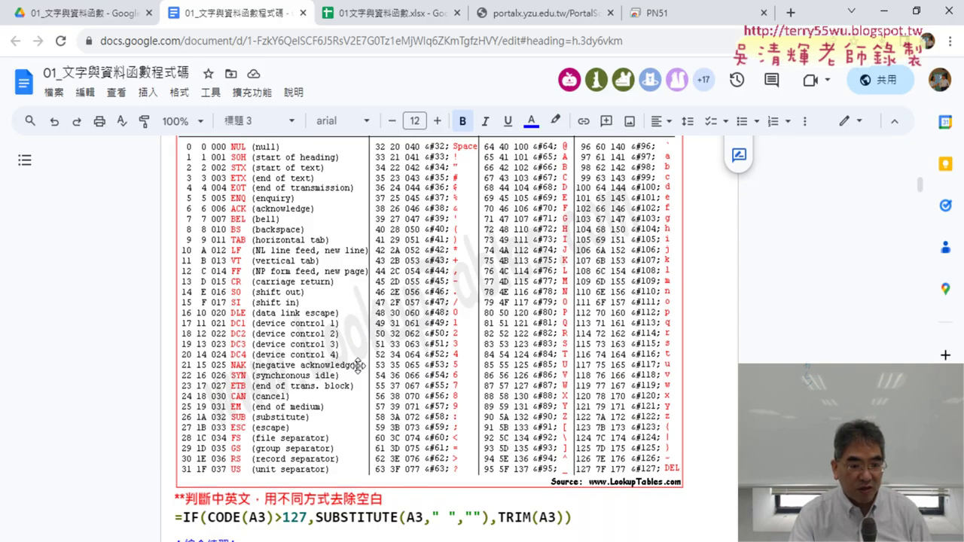
# Step: Select the =IF(CODE(A3)>127,...) reference formula line in the notes, then minimize Chrome
pyautogui.scroll(-2, 359, 365)
pyautogui.scroll(-1, 359, 364)
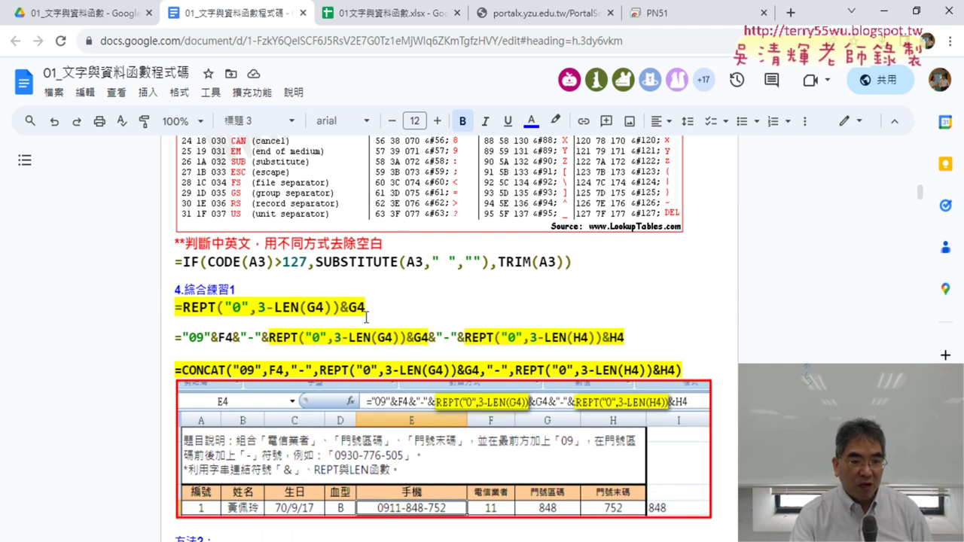
pyautogui.moveTo(581, 265); pyautogui.dragTo(174, 261)
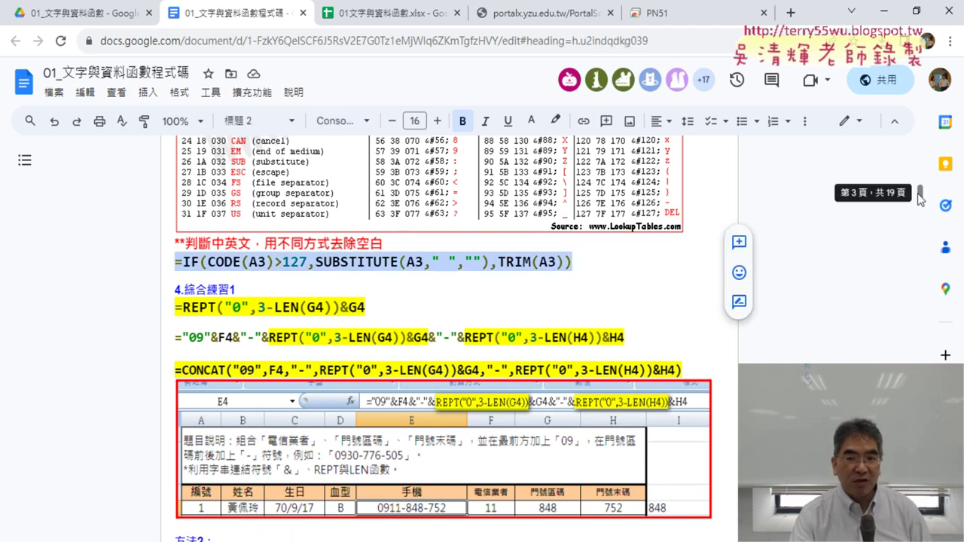
pyautogui.click(884, 11)
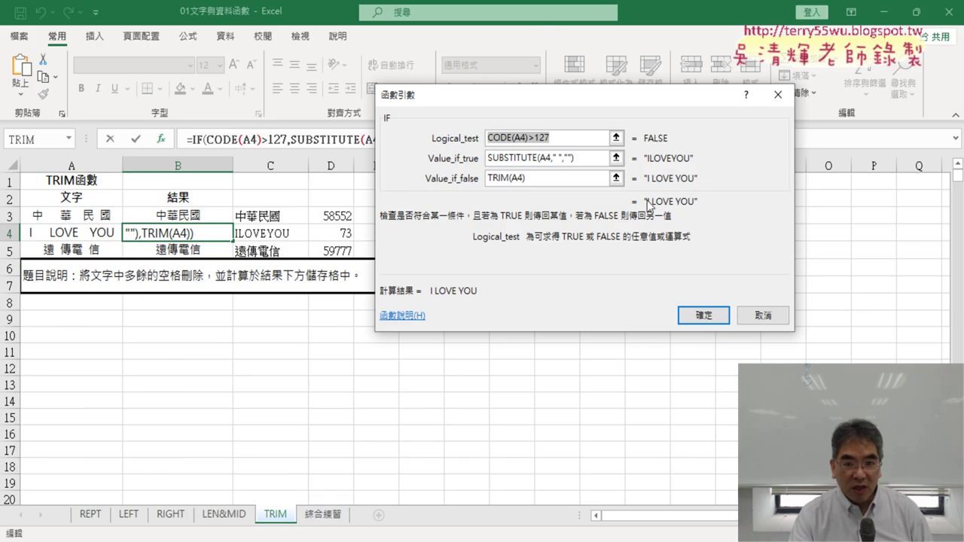
# Step: Cancel B4's IF Function Arguments dialog, leaving B4 showing I LOVE YOU
pyautogui.click(763, 315)
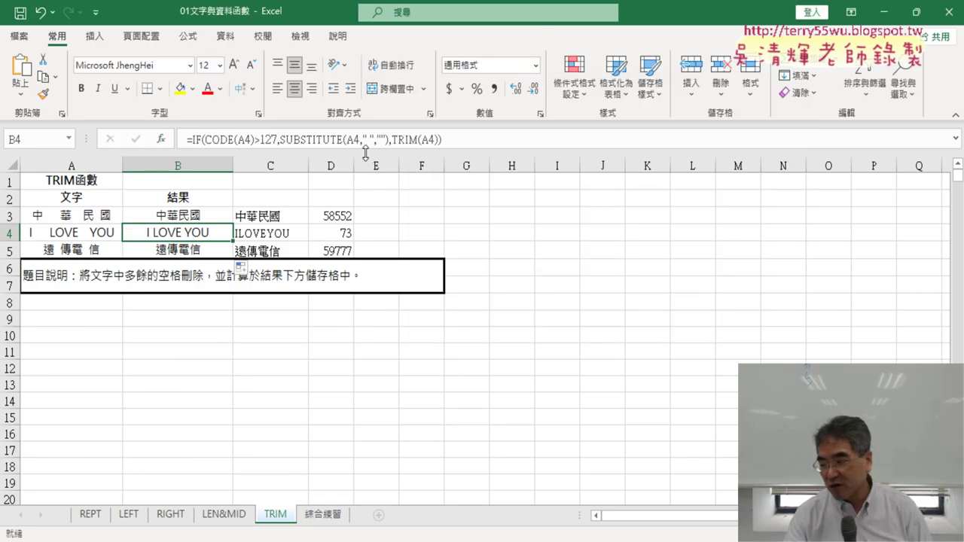